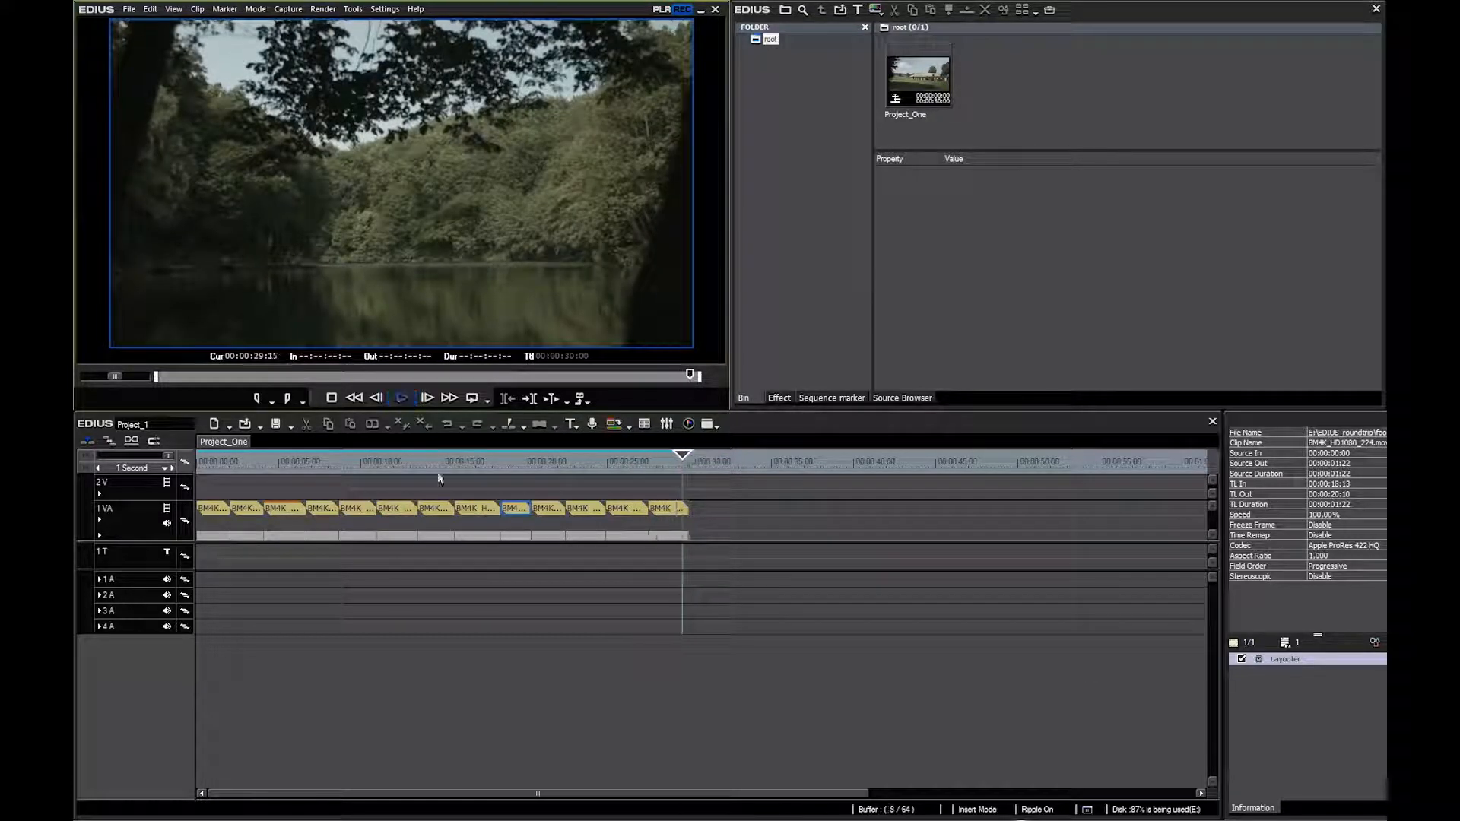
Examine the effects applied to the horse clip and the Layouter settings, including Stretch, on the lake clip near 19 seconds
{"action": "left_click_drag", "start_coordinate": [675, 462], "coordinate": [279, 464]}
{"action": "left_click", "coordinate": [280, 508]}
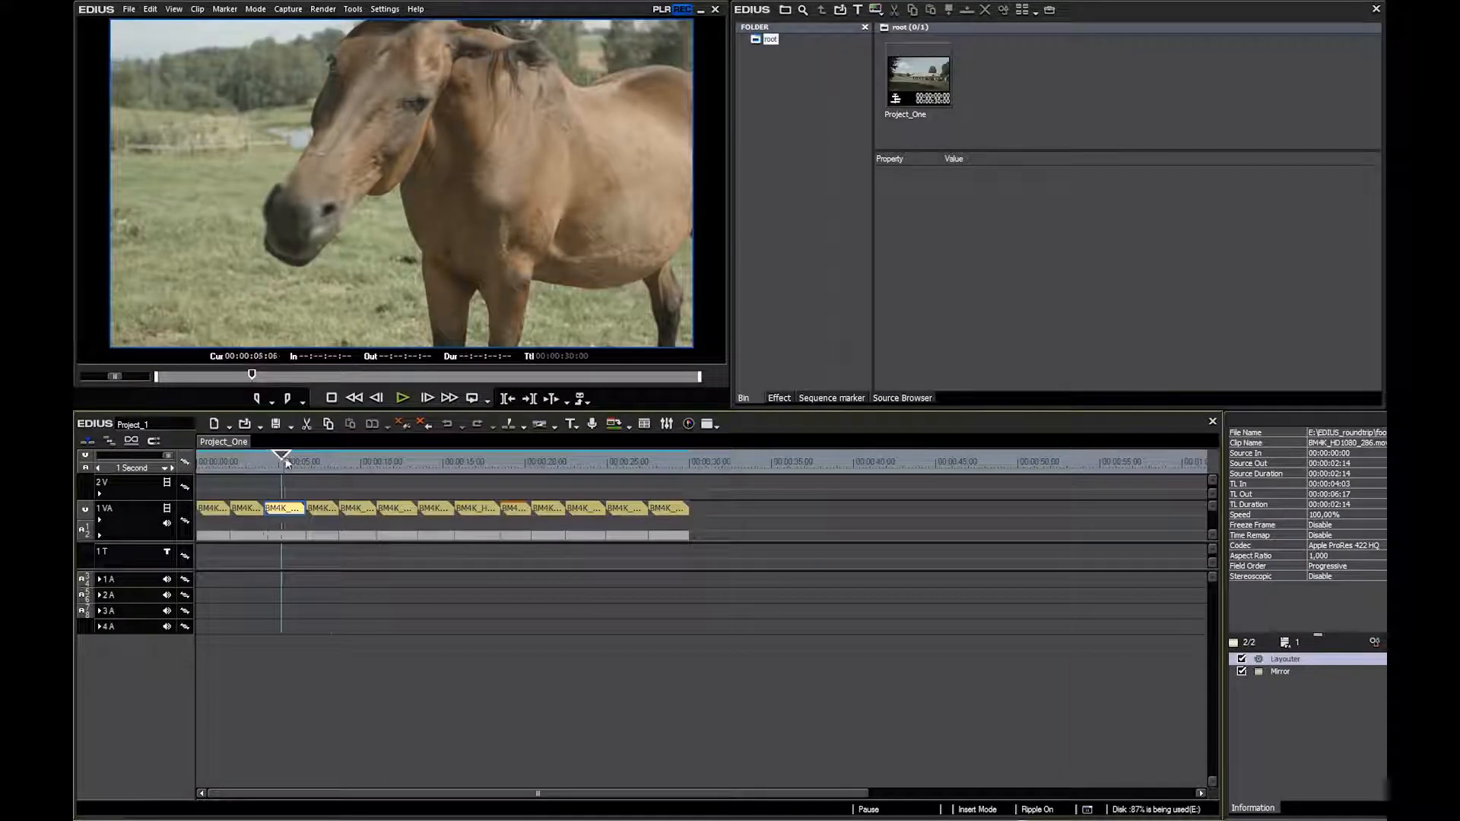
{"action": "left_click_drag", "start_coordinate": [282, 462], "coordinate": [514, 467]}
{"action": "left_click", "coordinate": [517, 514]}
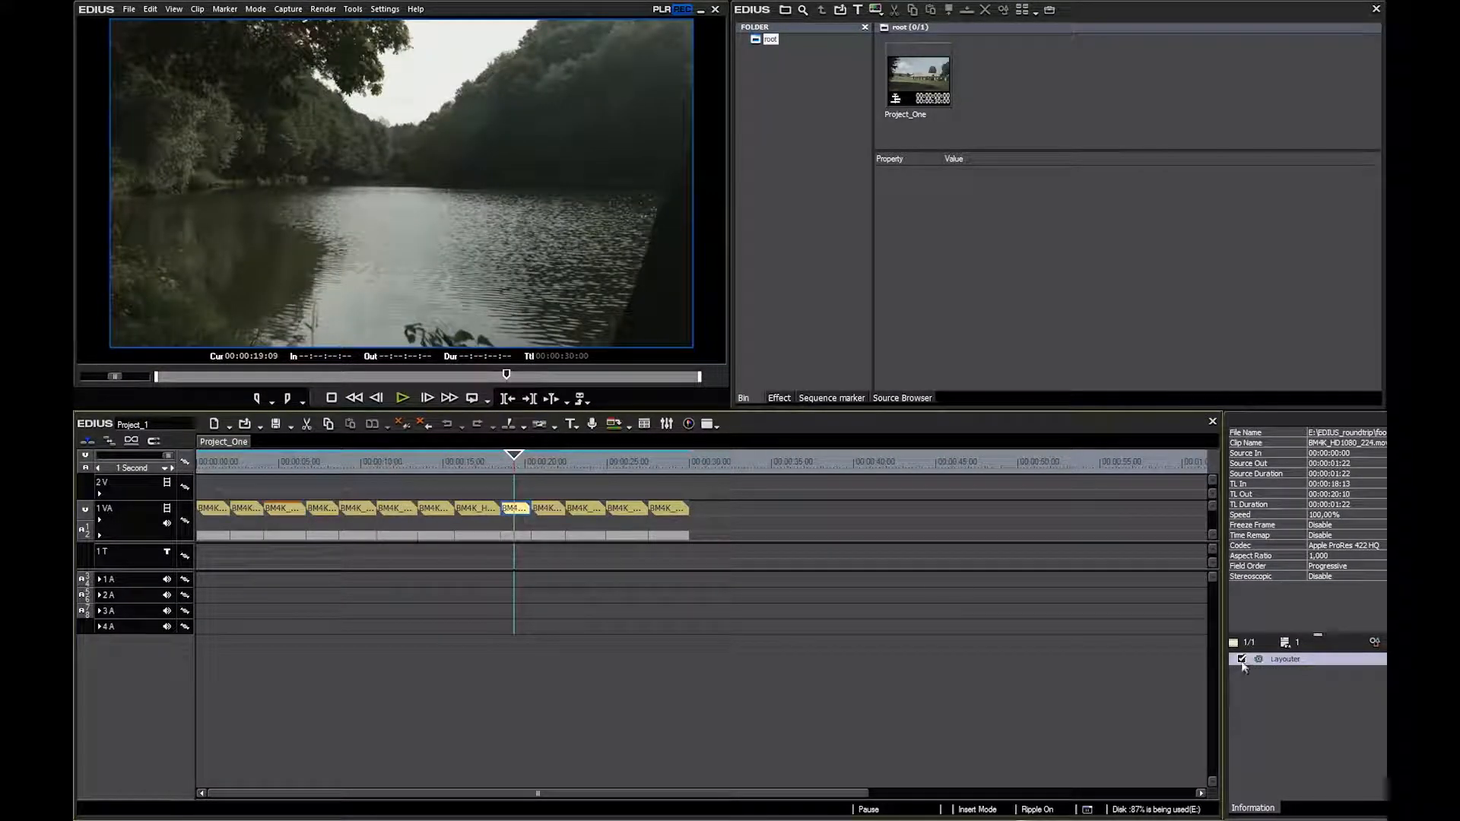
{"action": "double_click", "coordinate": [1277, 661]}
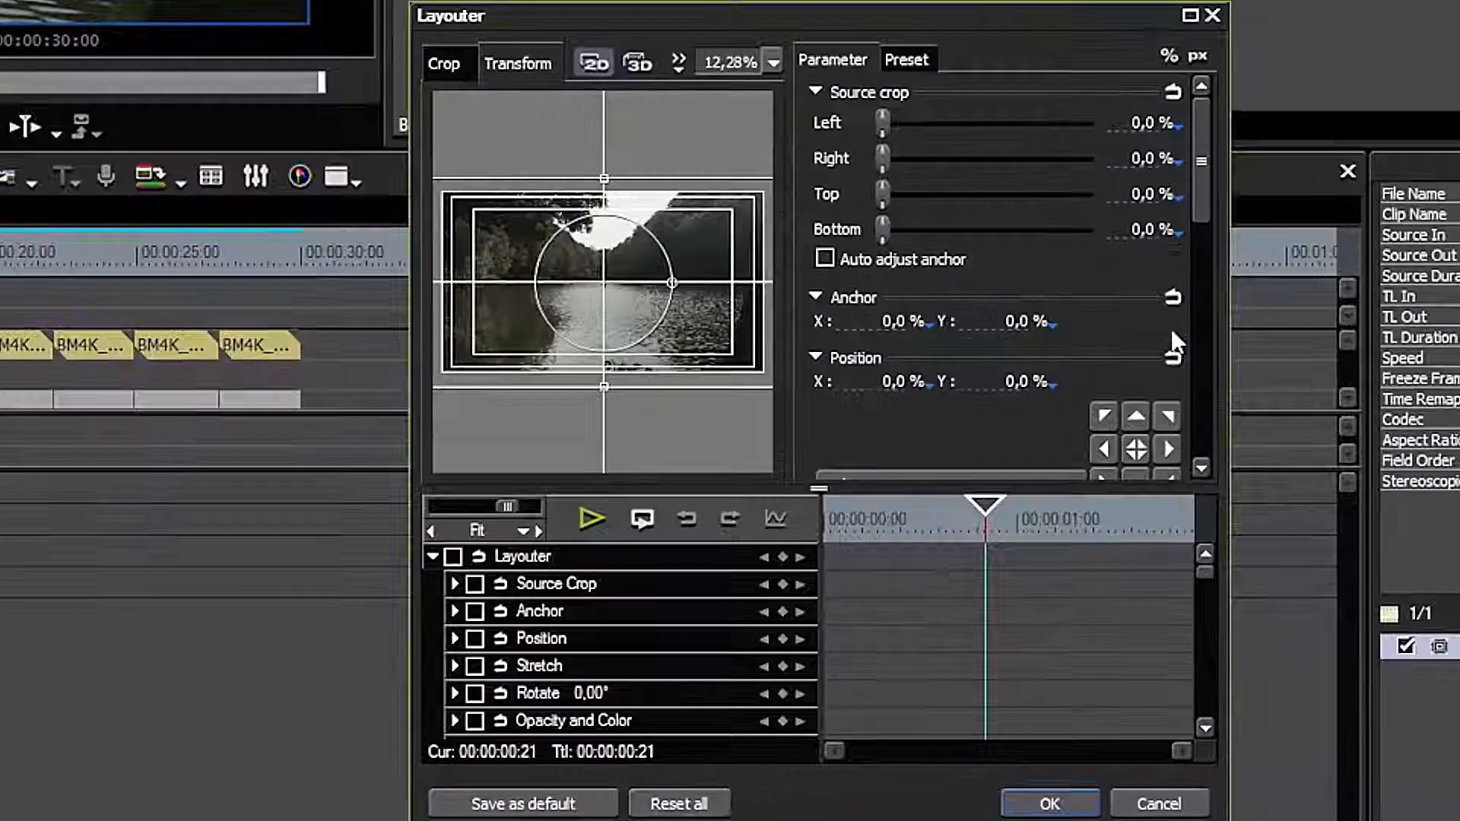
{"action": "left_click_drag", "start_coordinate": [1199, 204], "coordinate": [1206, 278]}
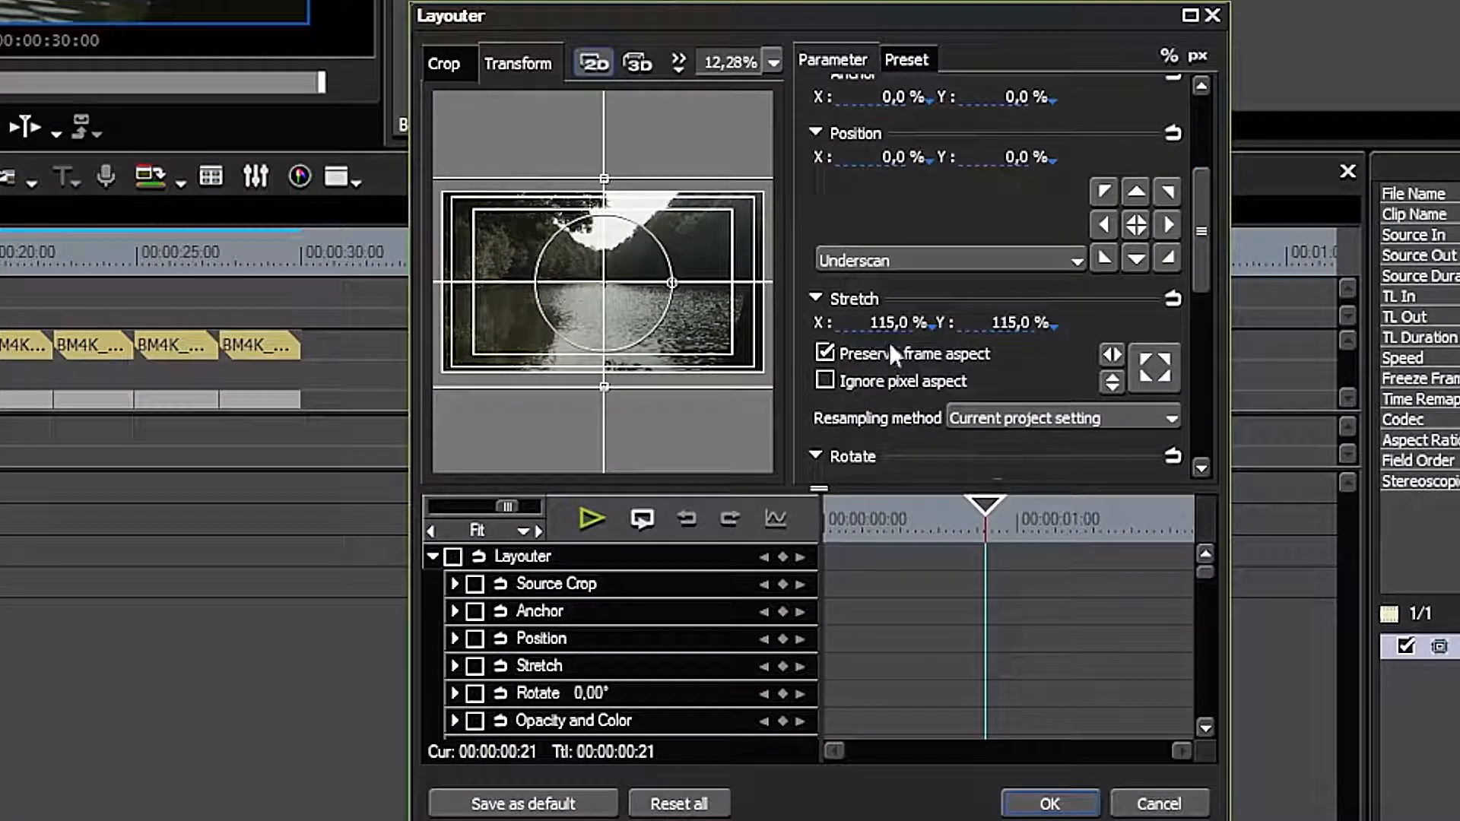
{"action": "left_click", "coordinate": [1042, 802]}
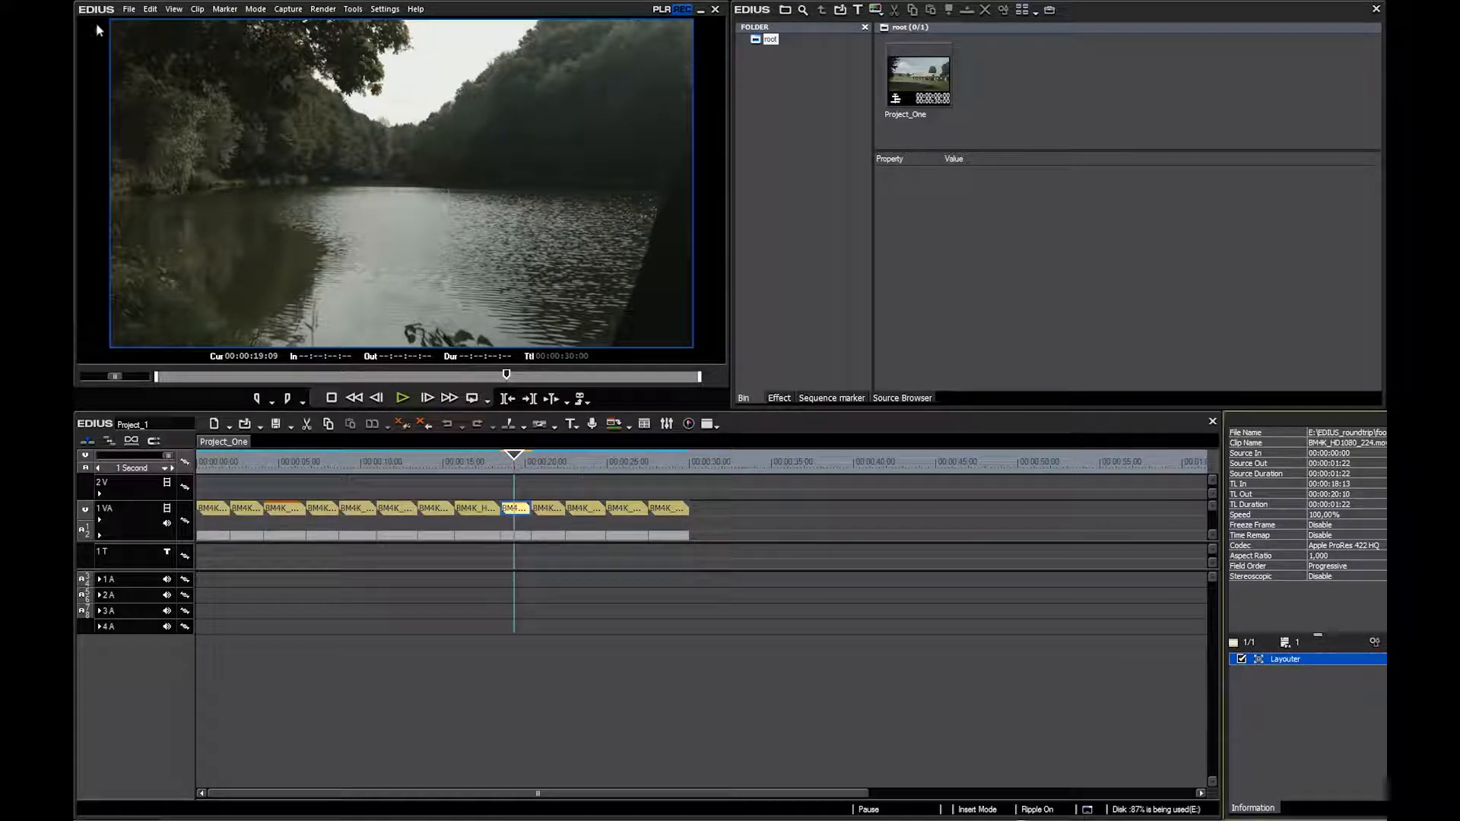
Export the project as an AAF file named Project_One into the aaf folder using the Type : 4 preset
{"action": "left_click", "coordinate": [129, 9]}
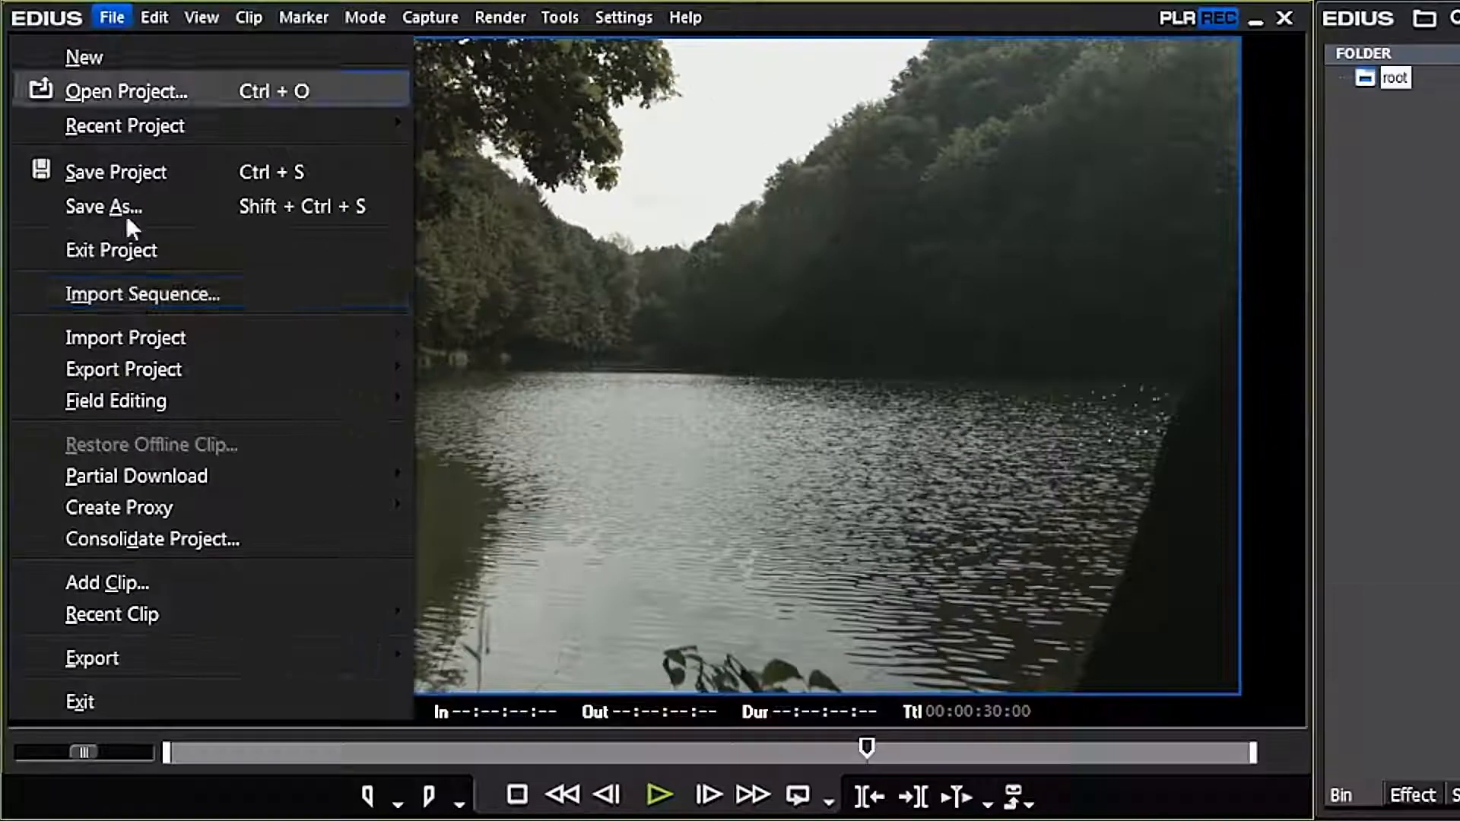
{"action": "mouse_move", "coordinate": [180, 365]}
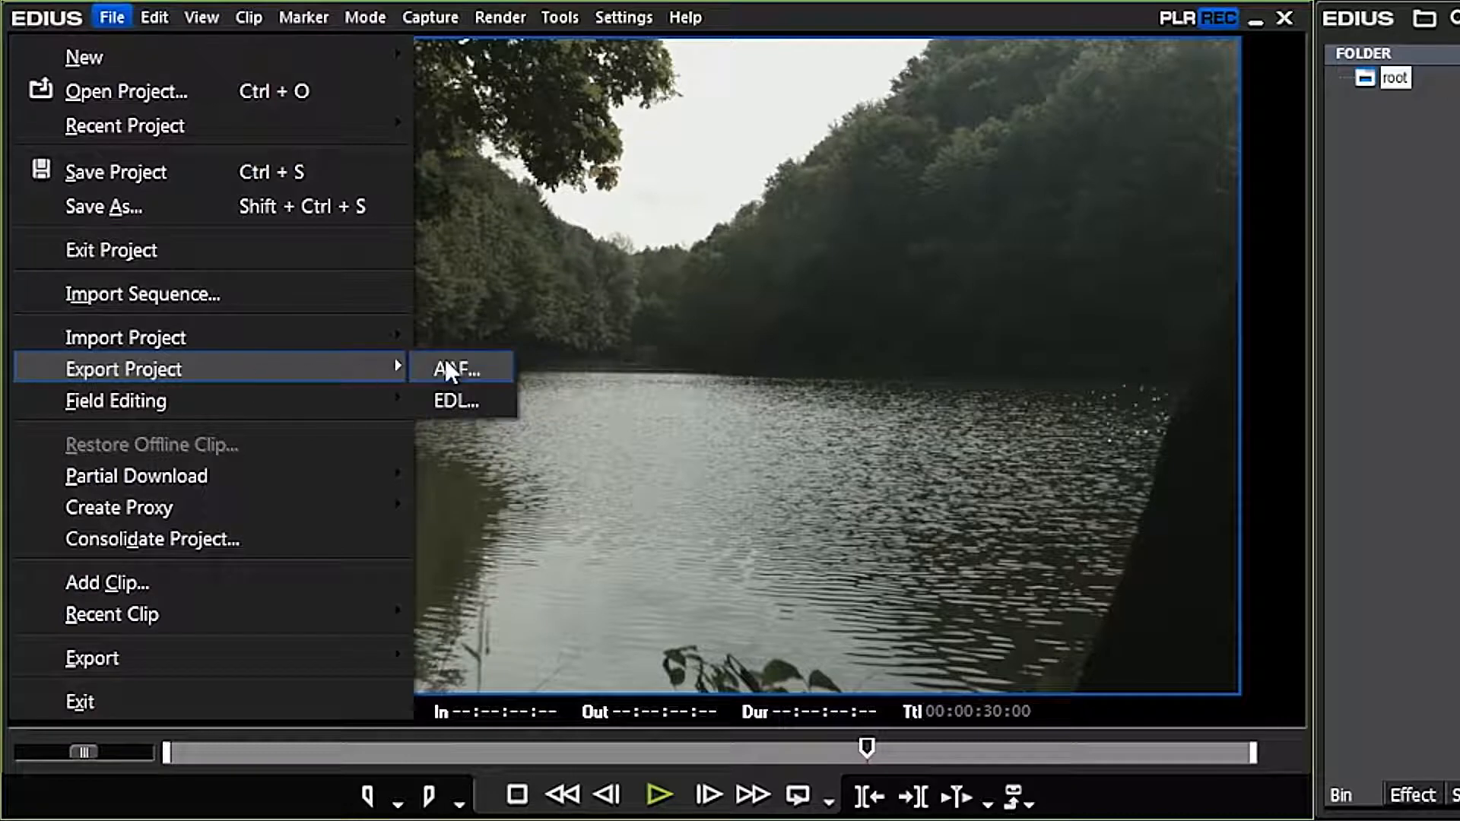
{"action": "left_click", "coordinate": [498, 367]}
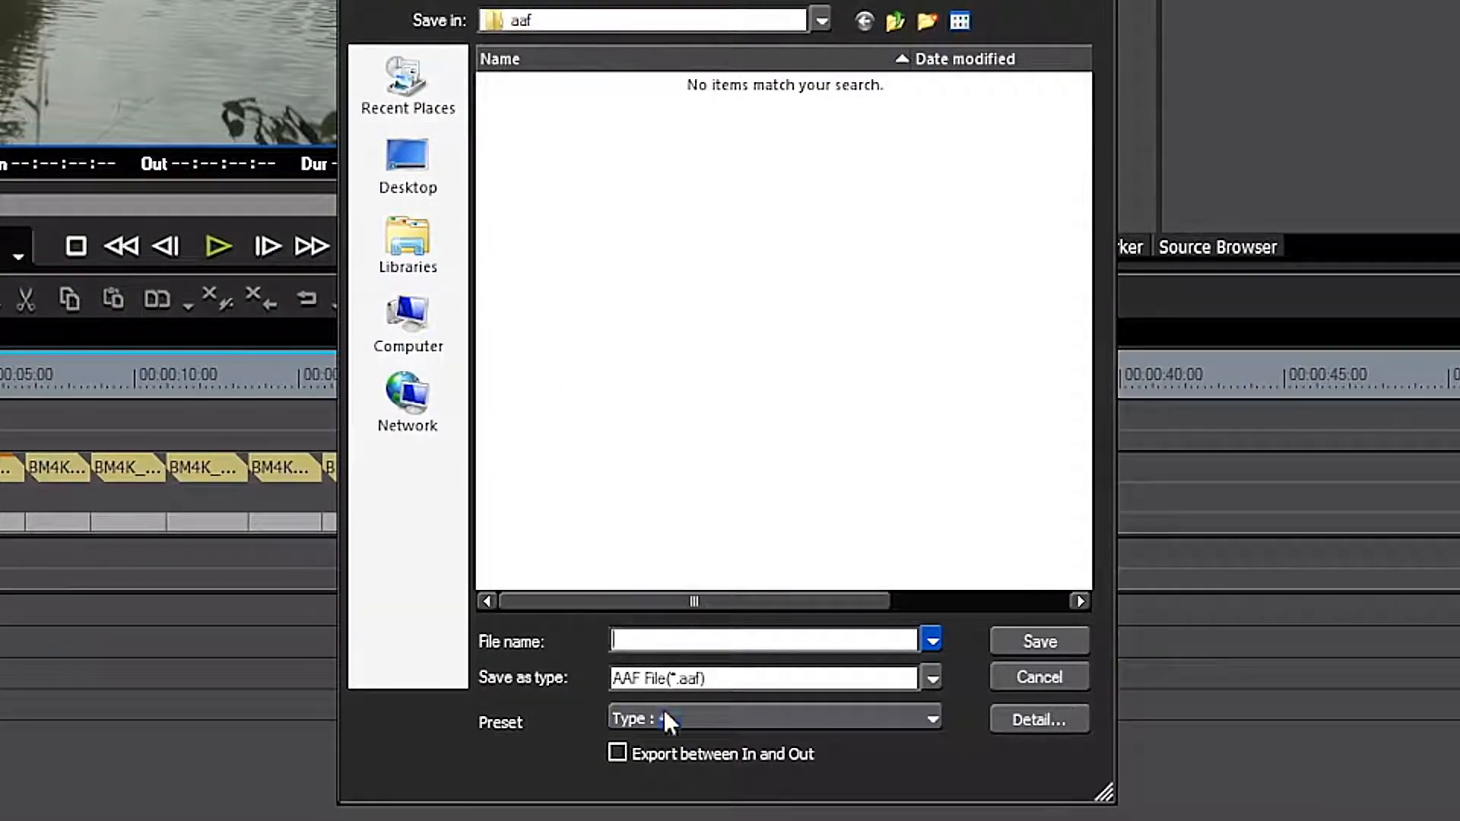
{"action": "left_click", "coordinate": [665, 716]}
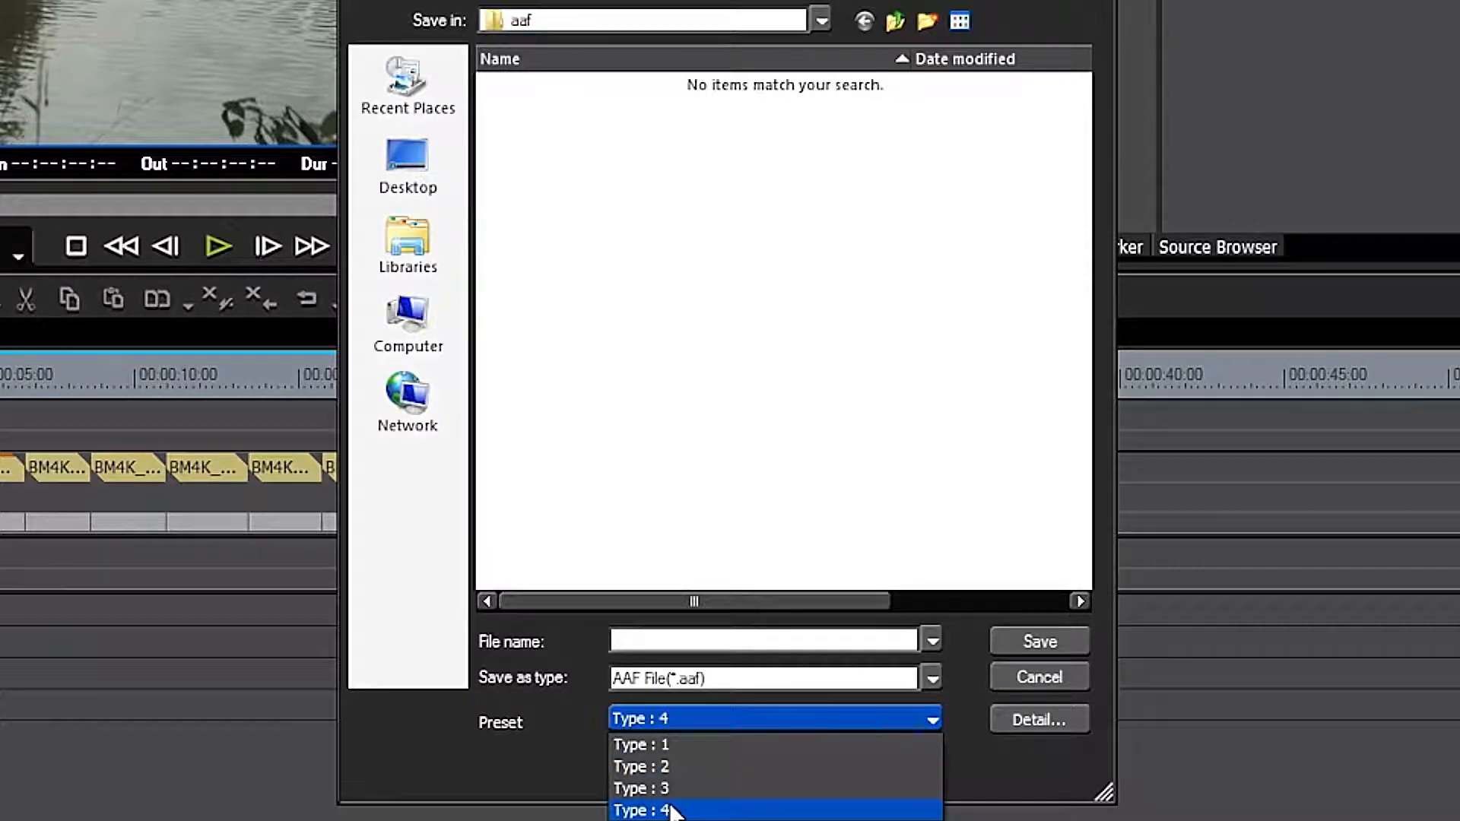
{"action": "left_click", "coordinate": [672, 811]}
{"action": "left_click", "coordinate": [661, 641]}
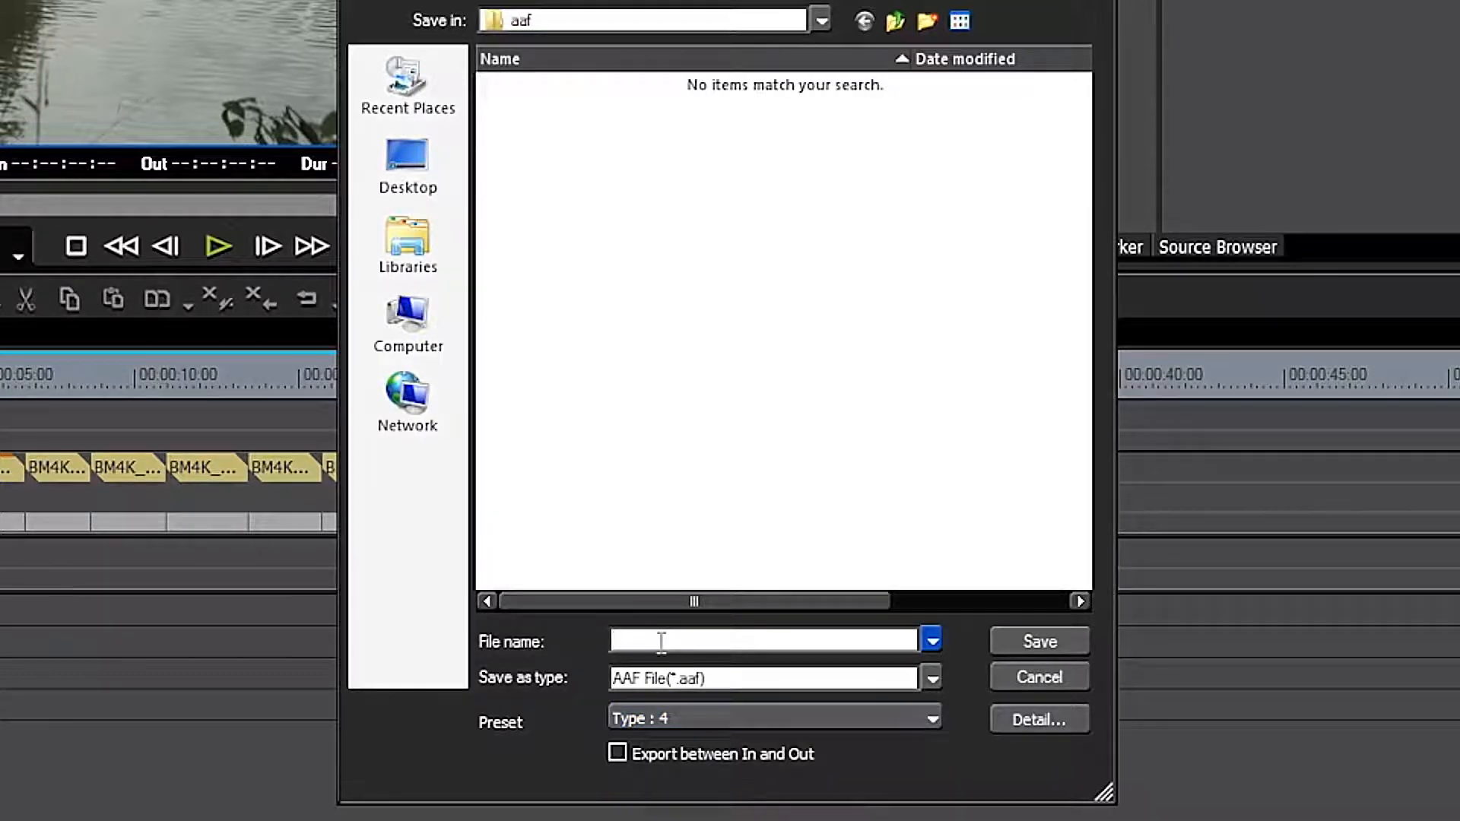
{"action": "type", "text": "Project One"}
{"action": "left_click", "coordinate": [1019, 638]}
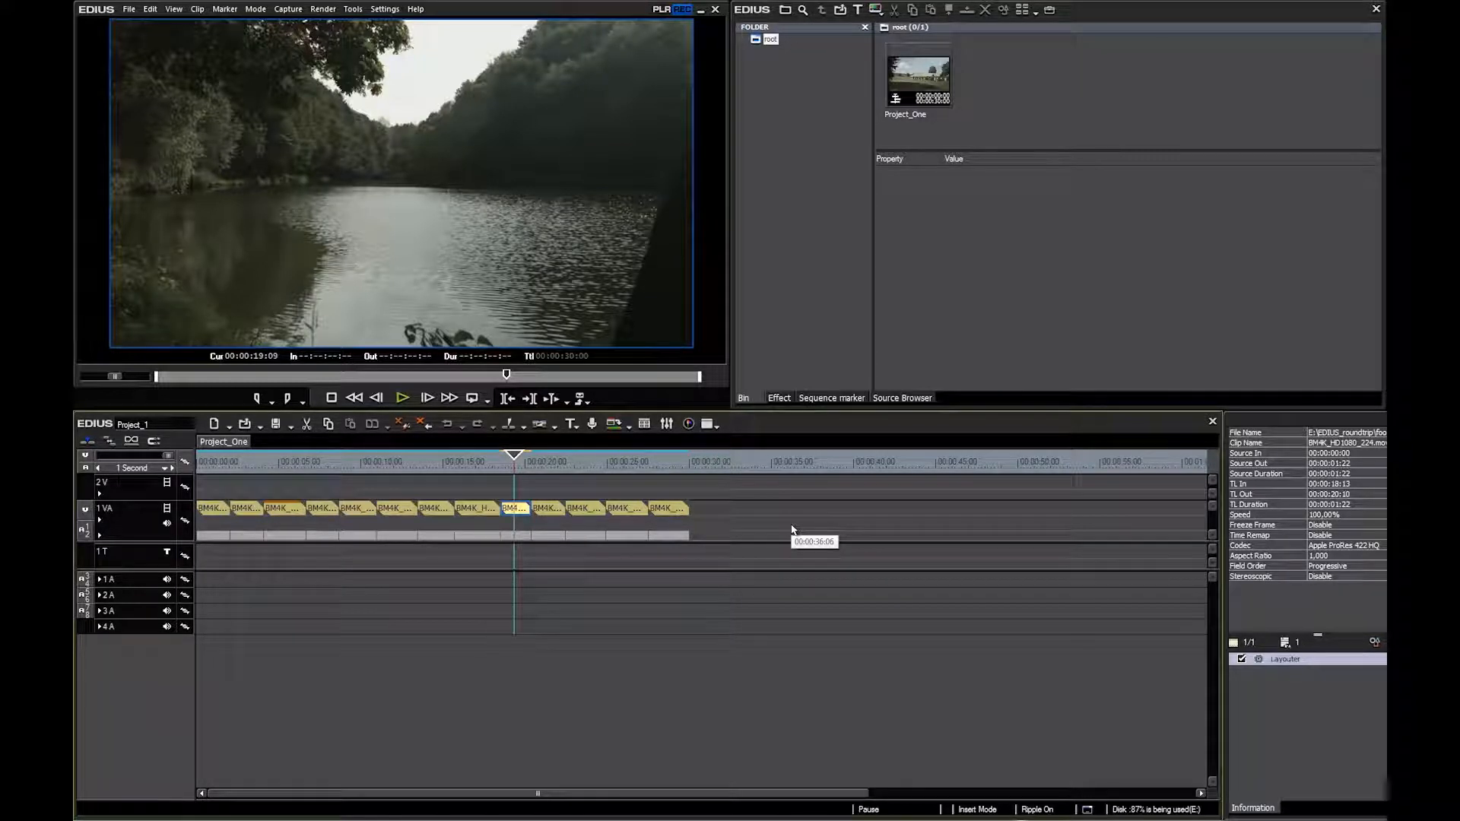
Review the AAF export detail settings of the Type : 4 preset, including the Use original clips option, without exporting again
{"action": "left_click", "coordinate": [128, 9]}
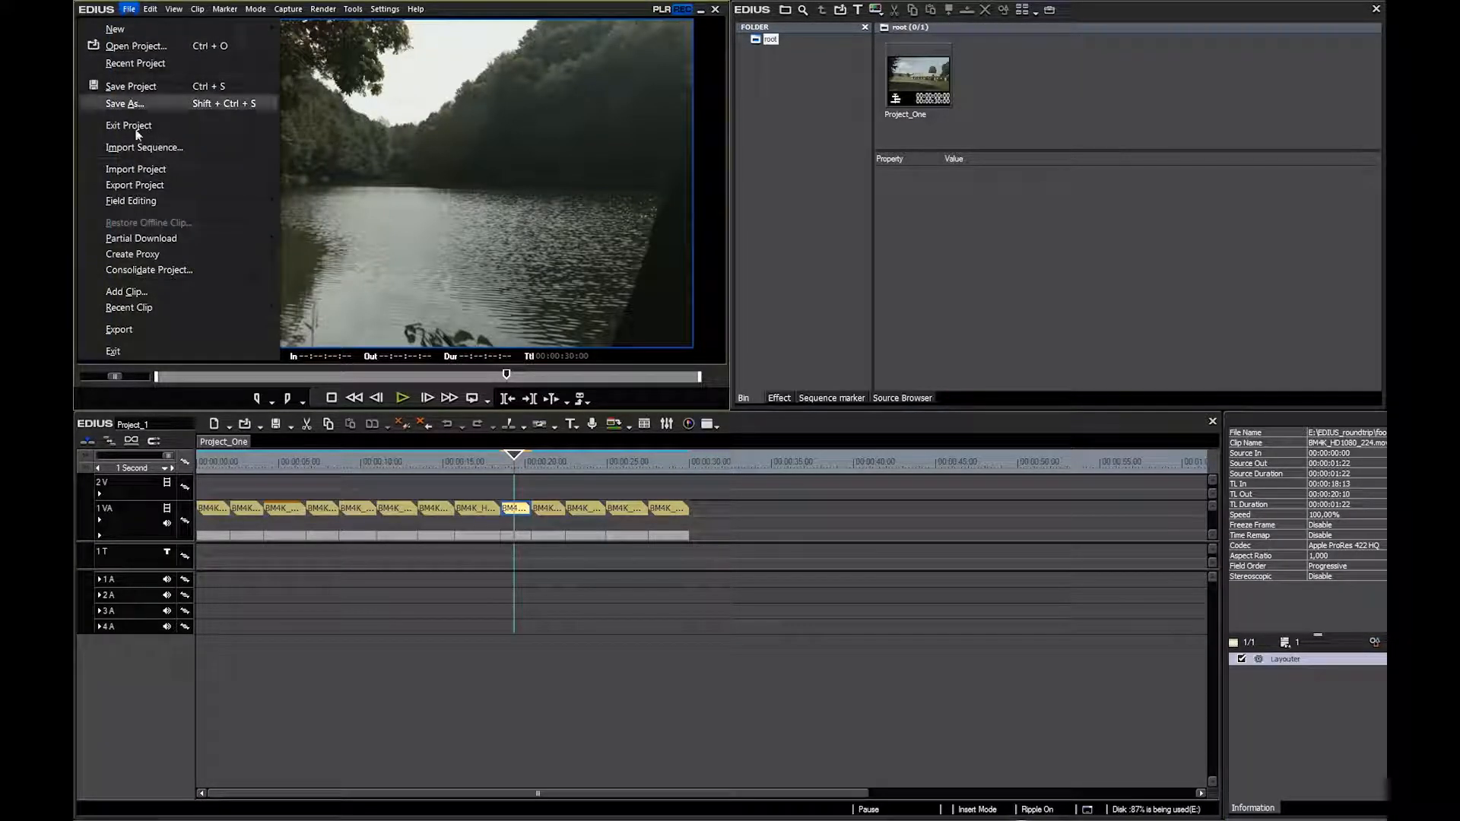
{"action": "left_click", "coordinate": [301, 185]}
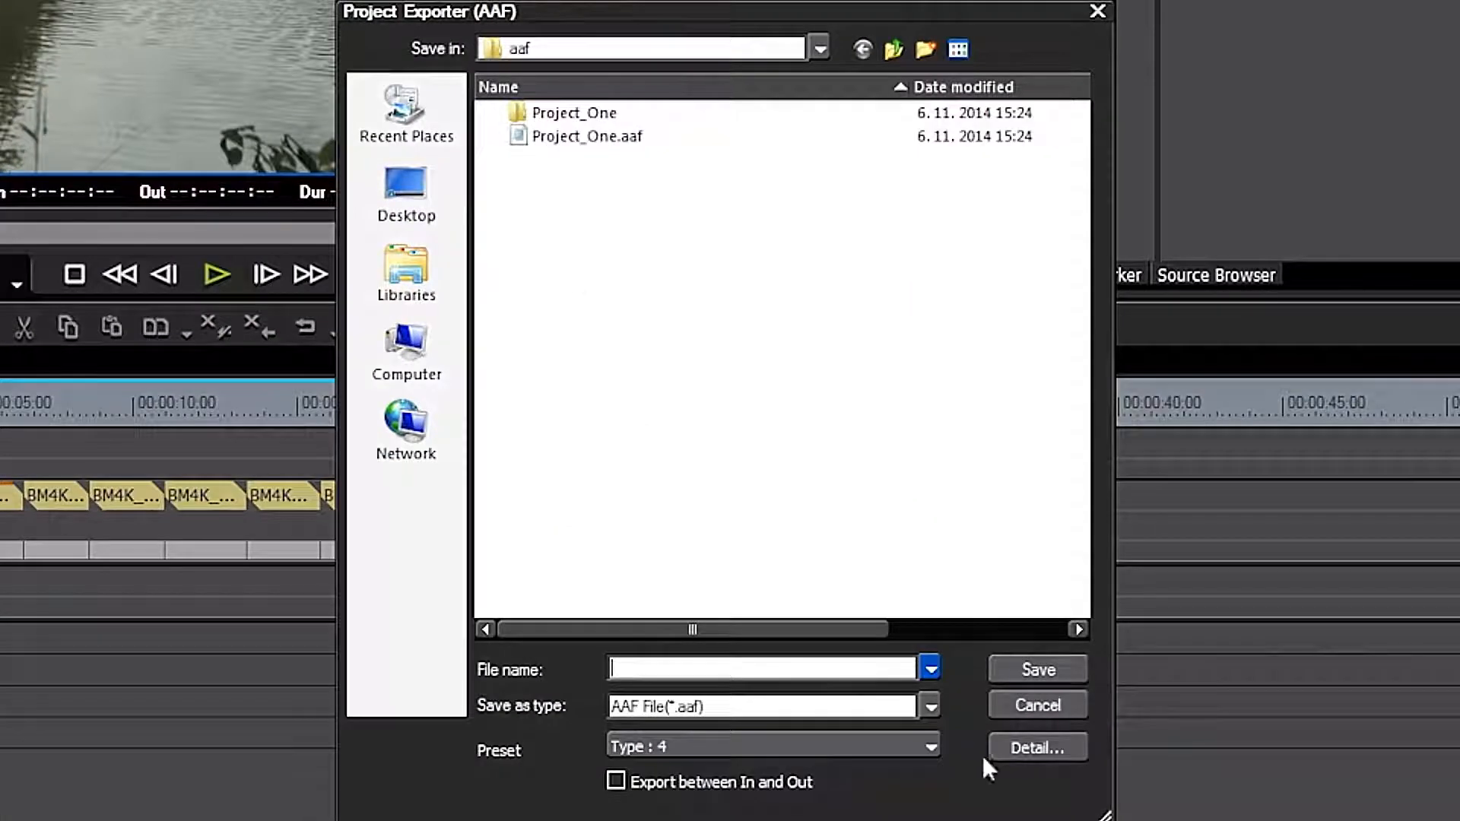
{"action": "left_click", "coordinate": [1039, 748]}
{"action": "left_click", "coordinate": [478, 322]}
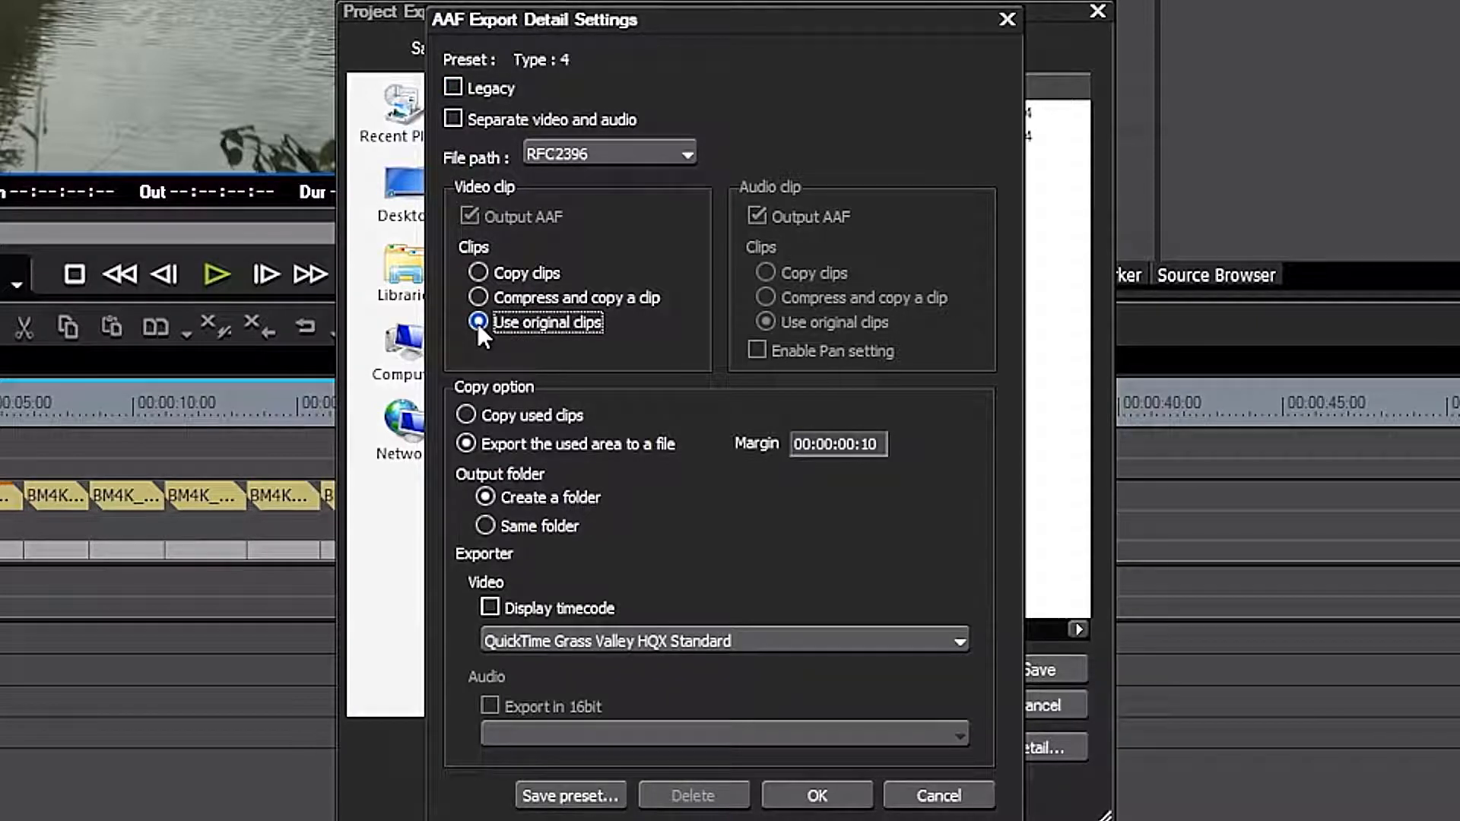
{"action": "left_click", "coordinate": [935, 795]}
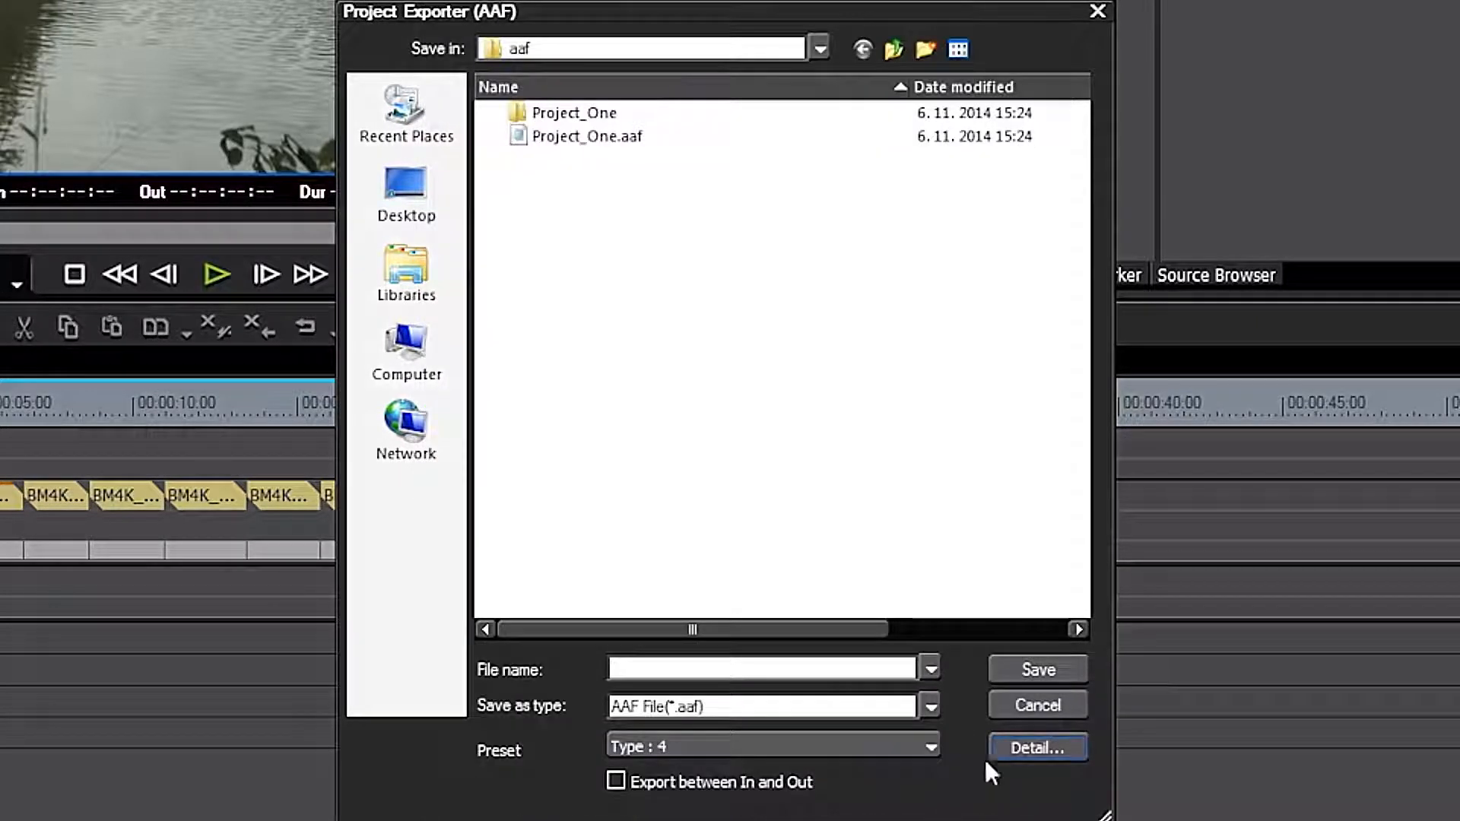
{"action": "left_click", "coordinate": [1035, 703]}
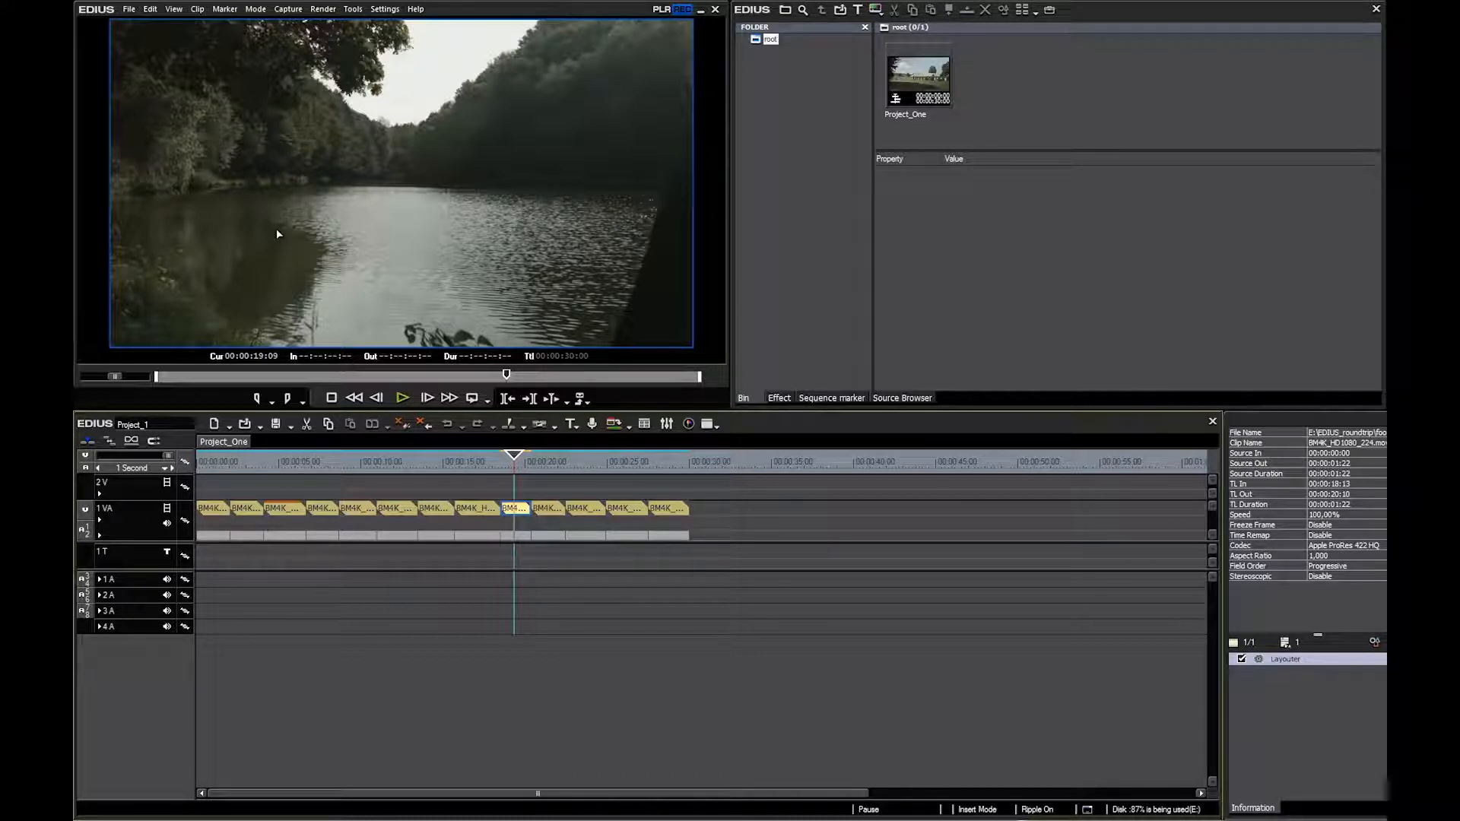
Export the timeline to a QuickTime Grass Valley HQ Standard file named Reference in the aaf folder
{"action": "left_click", "coordinate": [129, 9]}
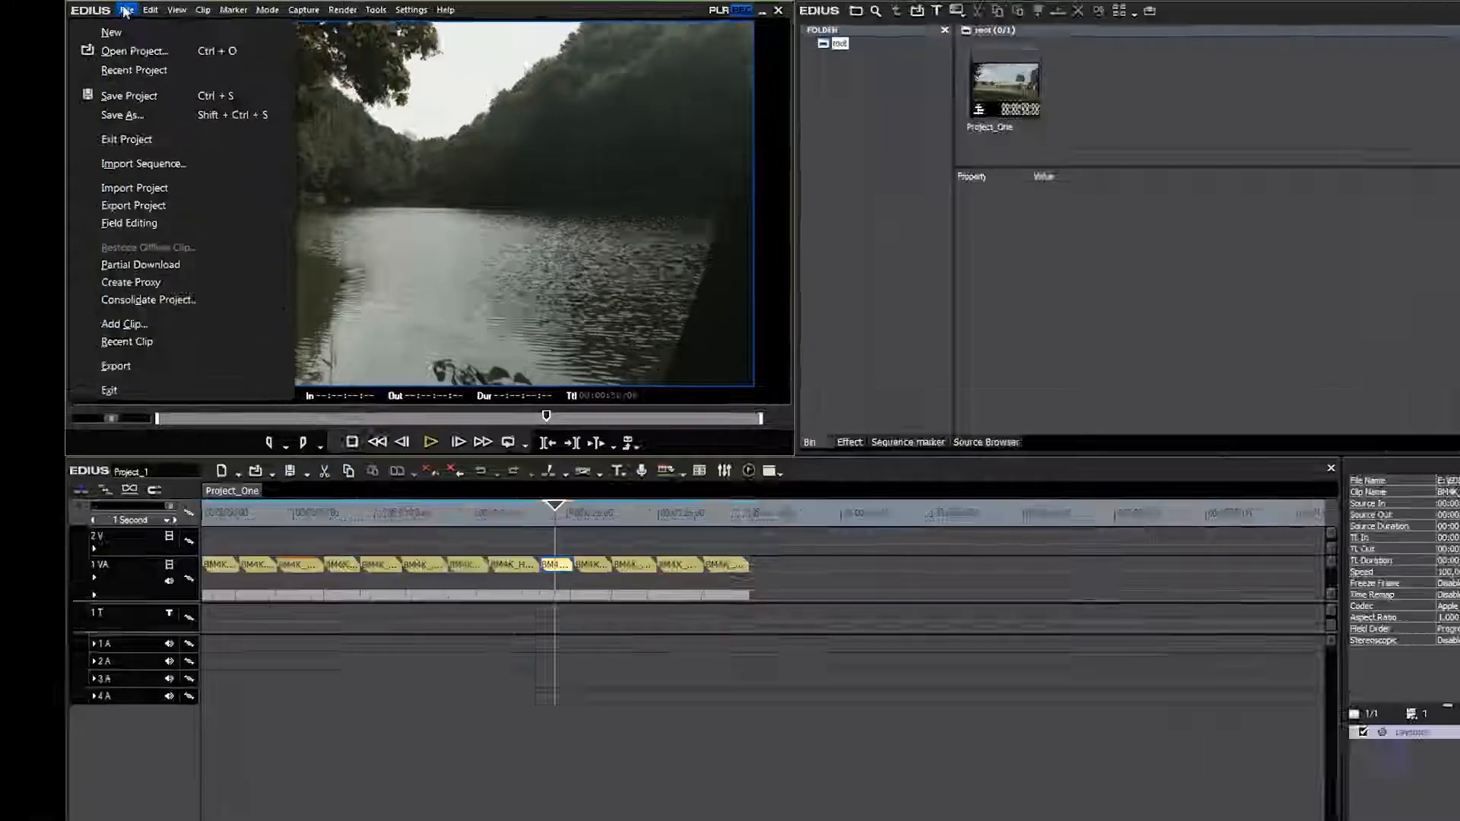
{"action": "mouse_move", "coordinate": [134, 335]}
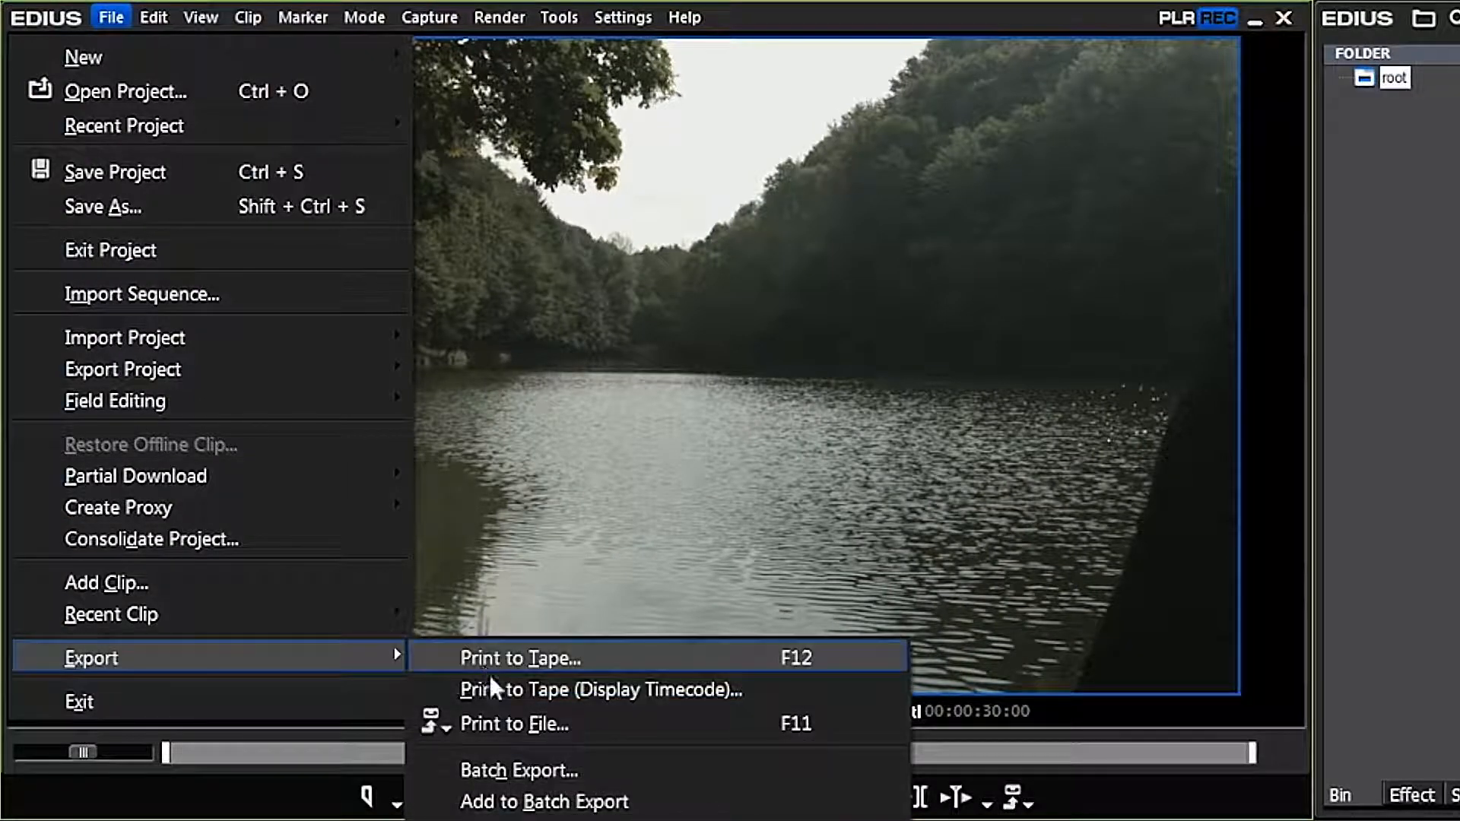
{"action": "left_click", "coordinate": [500, 727]}
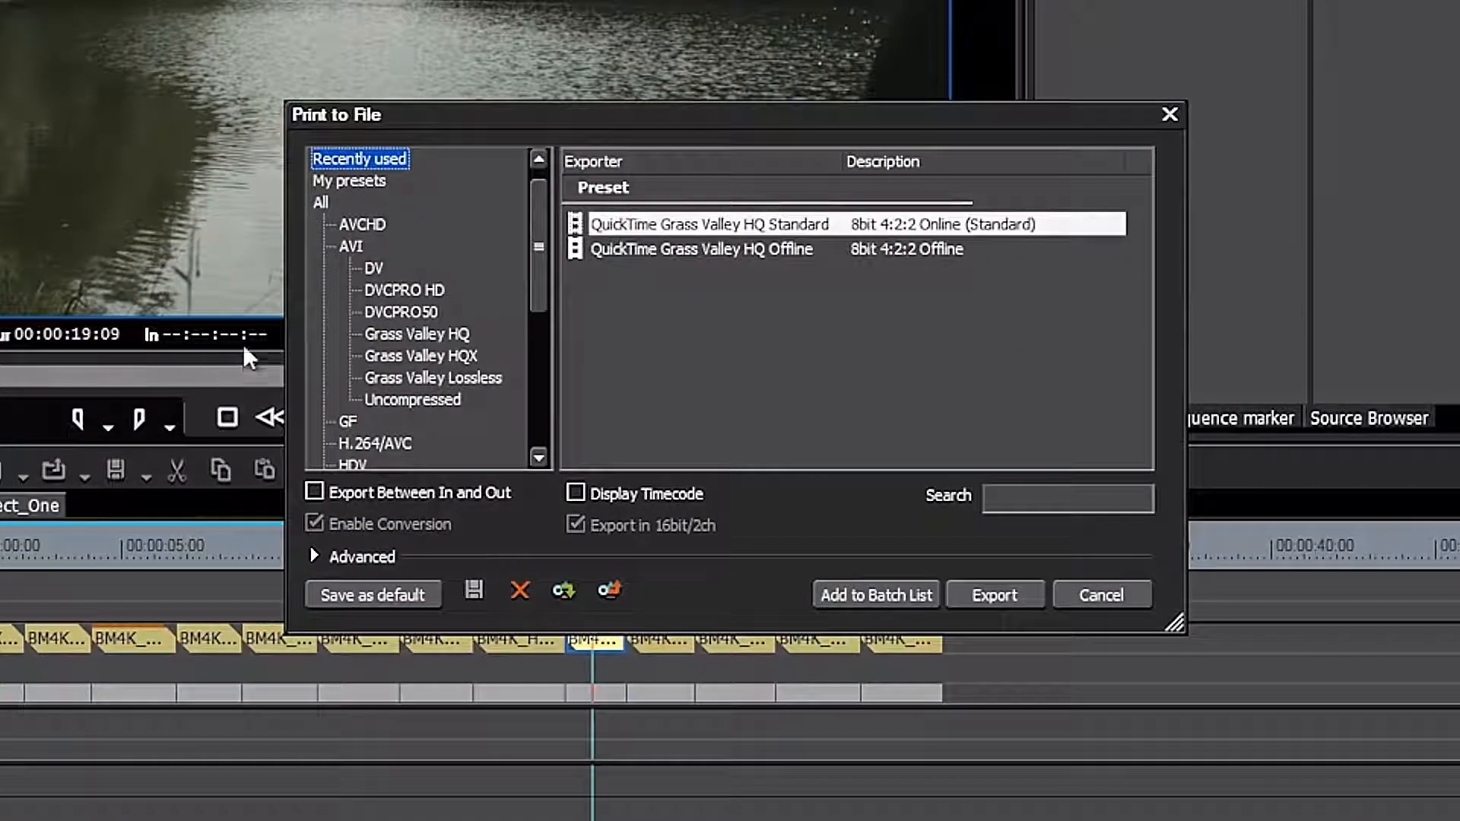
{"action": "left_click_drag", "start_coordinate": [537, 239], "coordinate": [549, 409]}
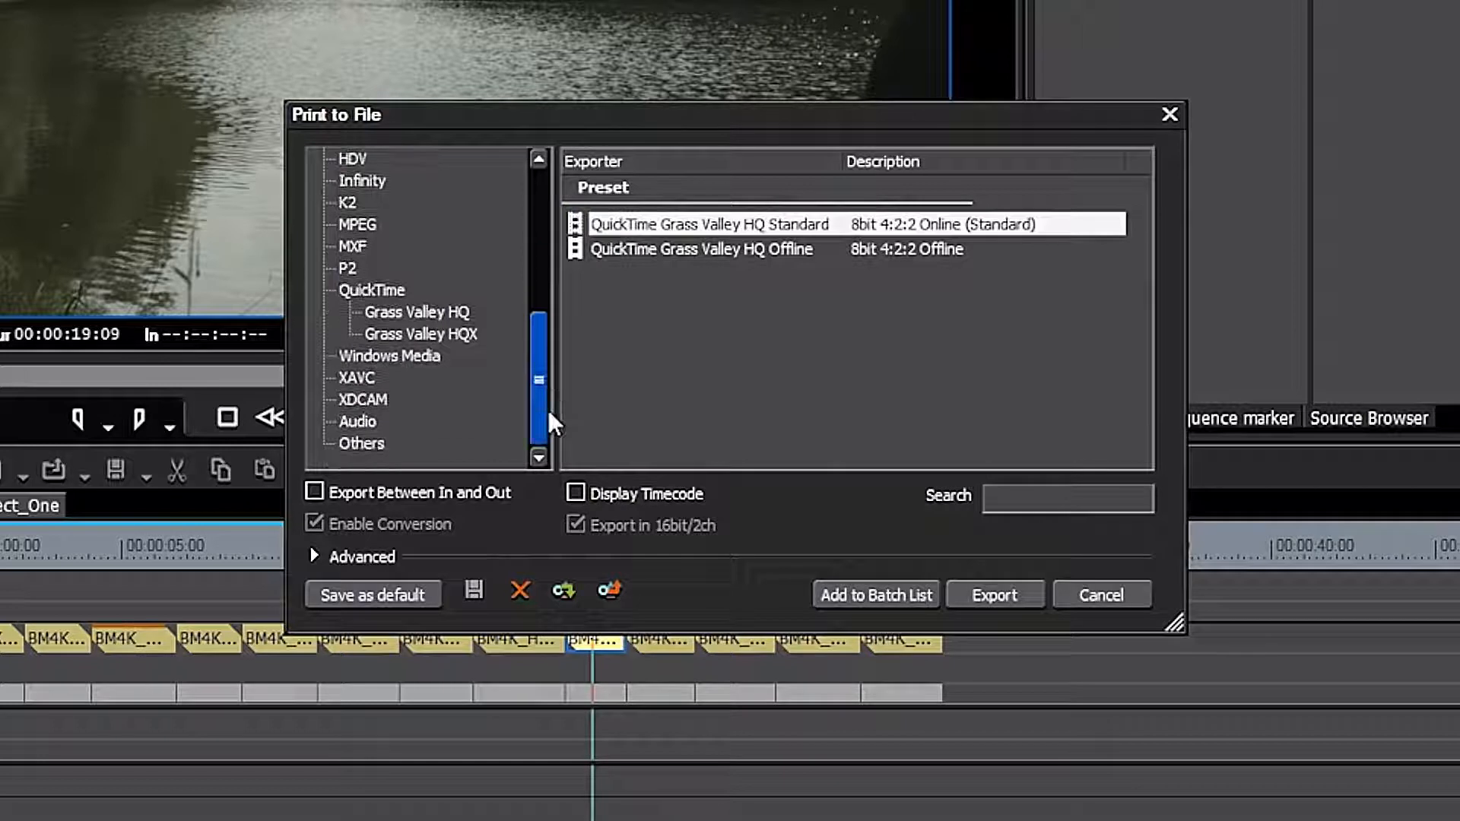
{"action": "left_click", "coordinate": [444, 310]}
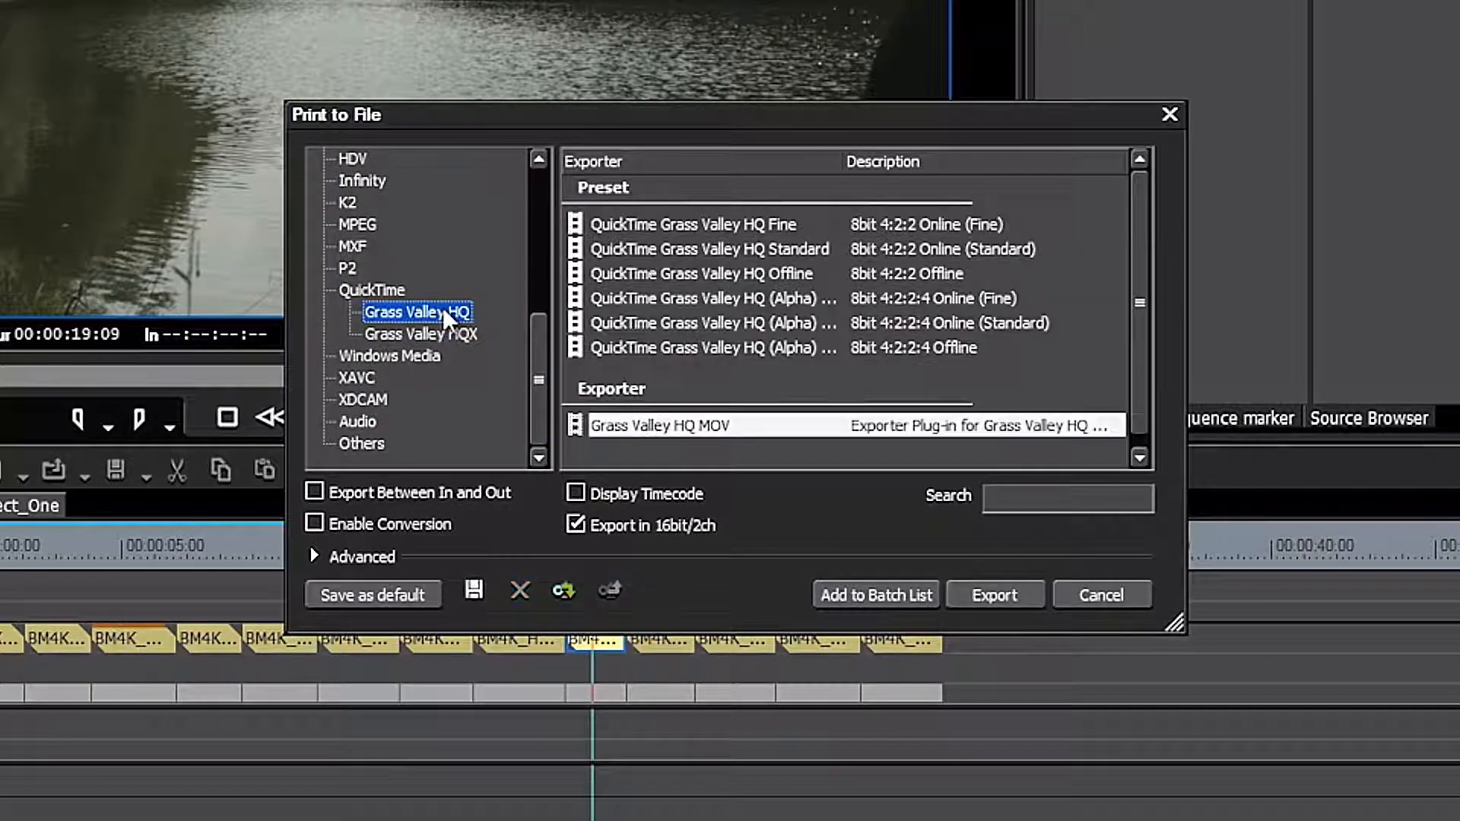
{"action": "left_click", "coordinate": [624, 251]}
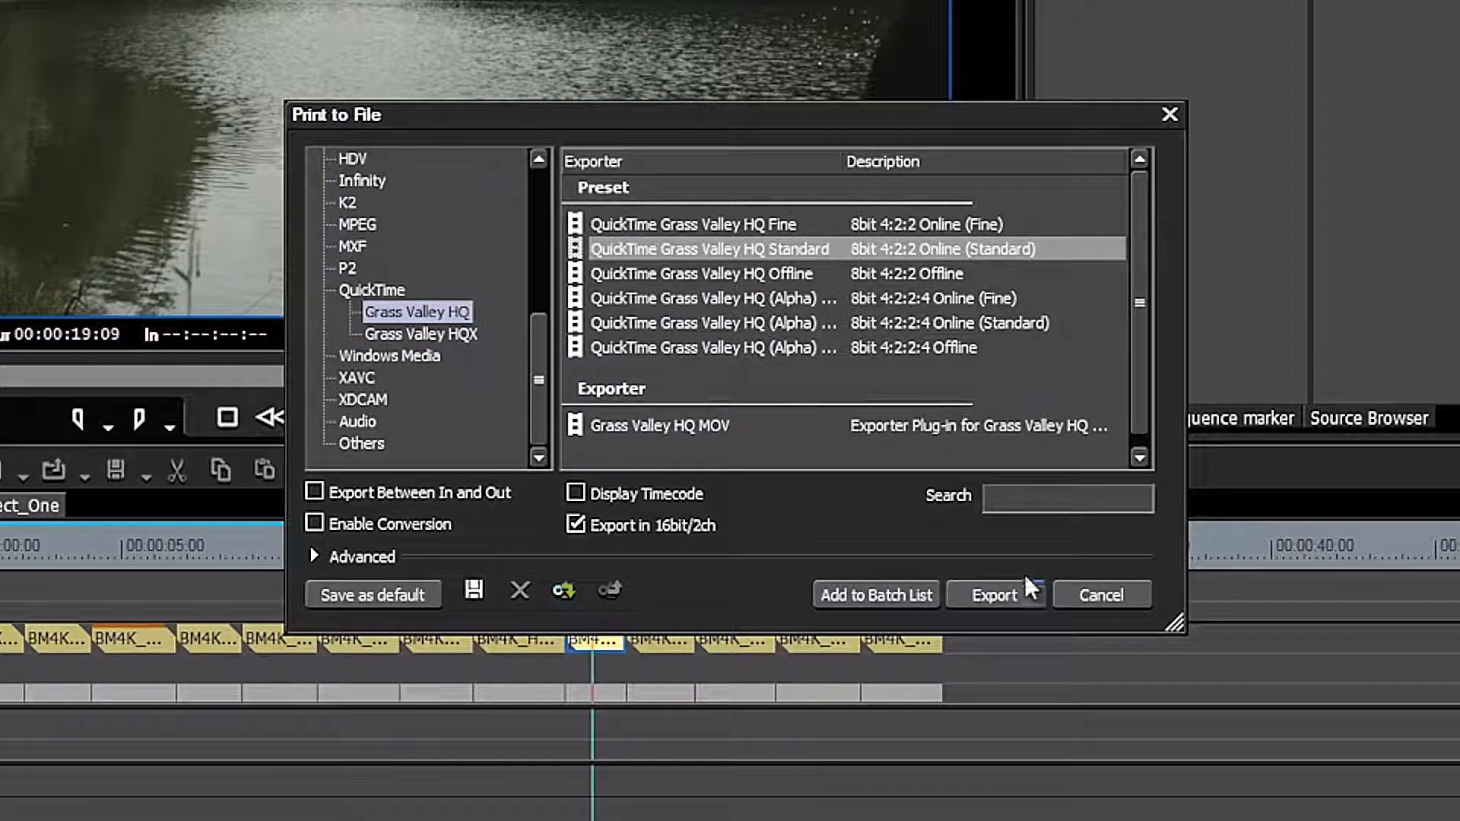
{"action": "left_click", "coordinate": [1024, 597]}
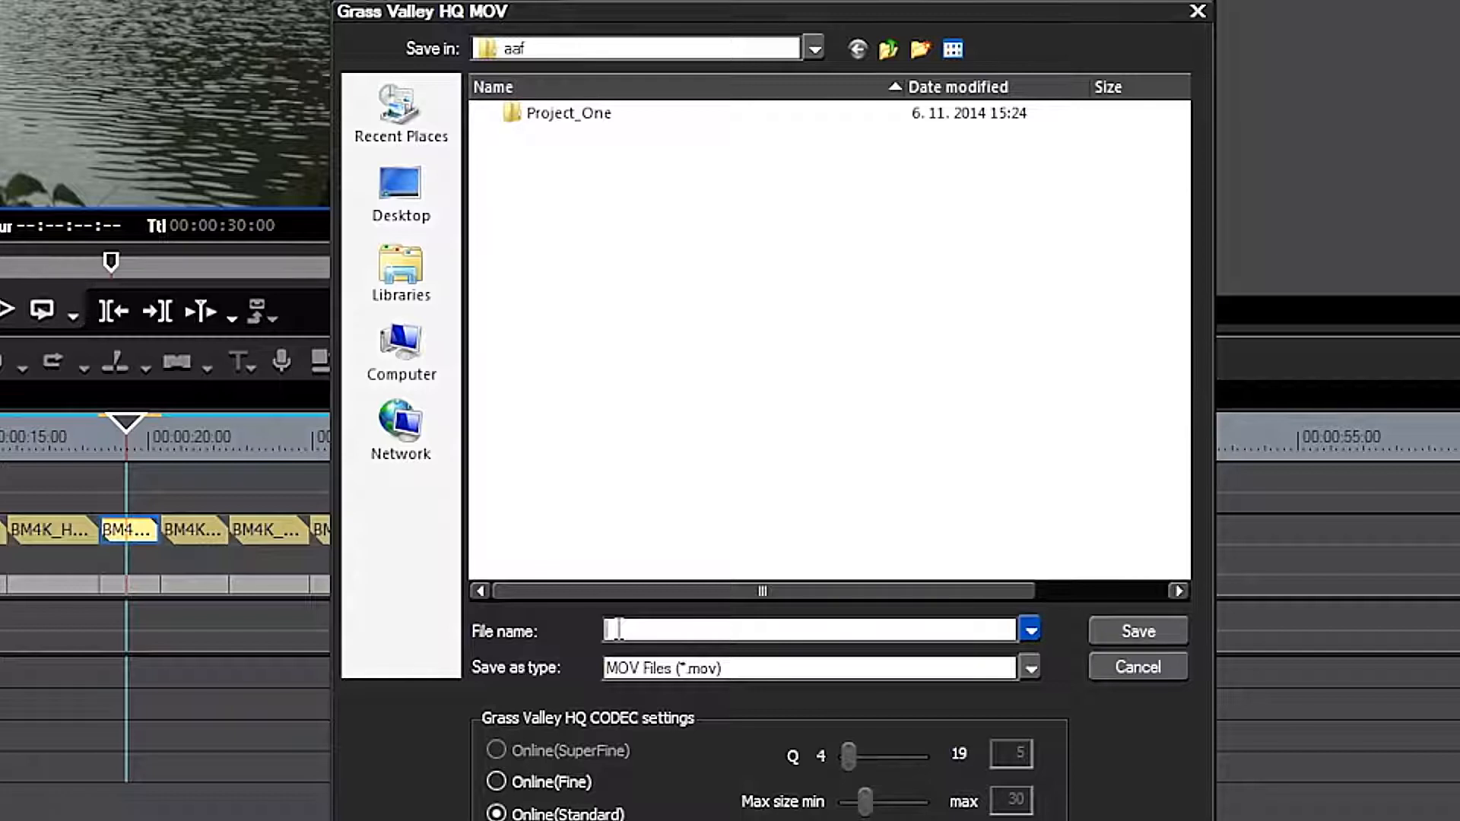
{"action": "type", "text": "Reference"}
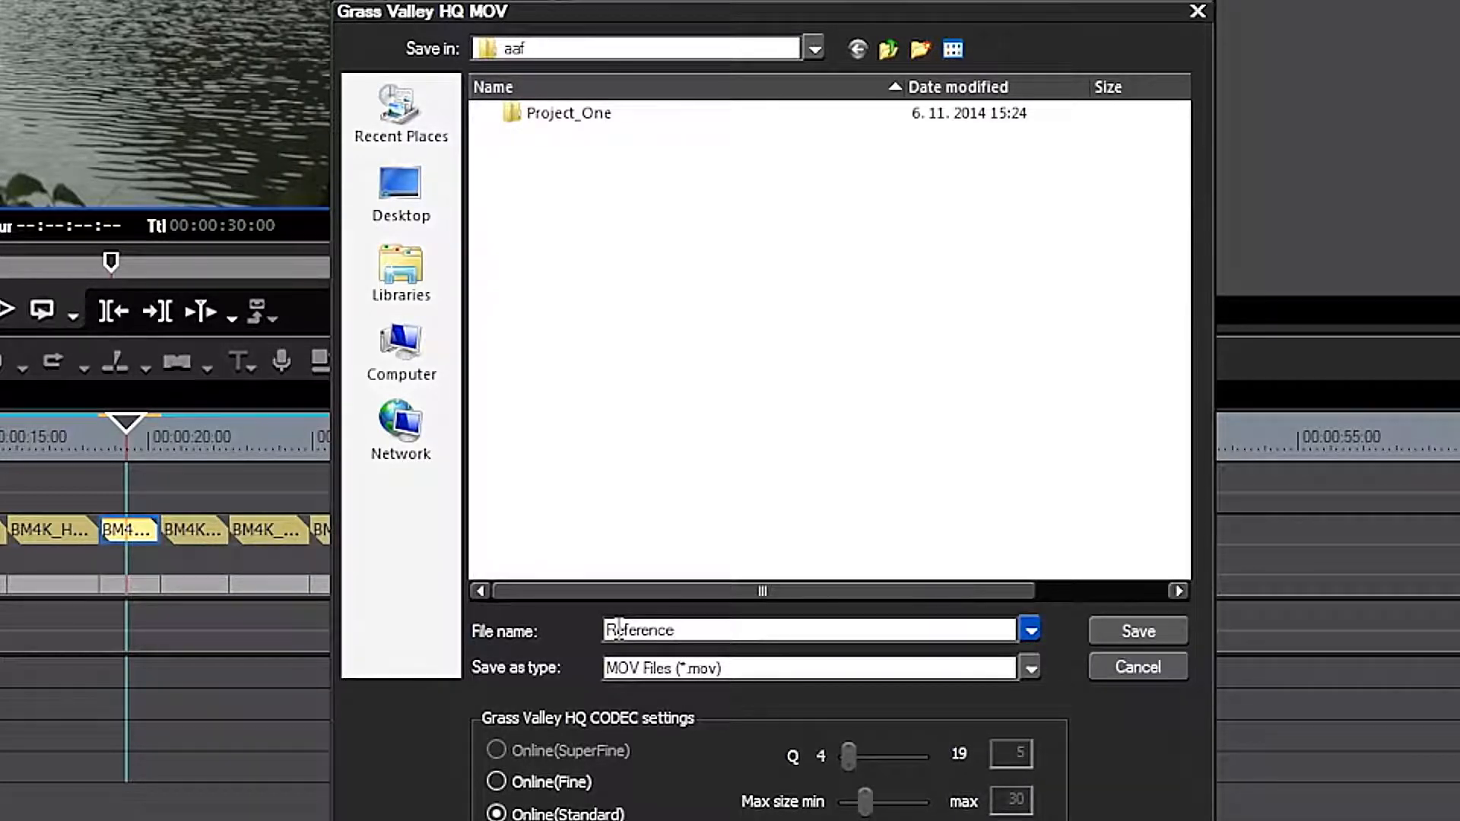
{"action": "left_click", "coordinate": [1110, 638]}
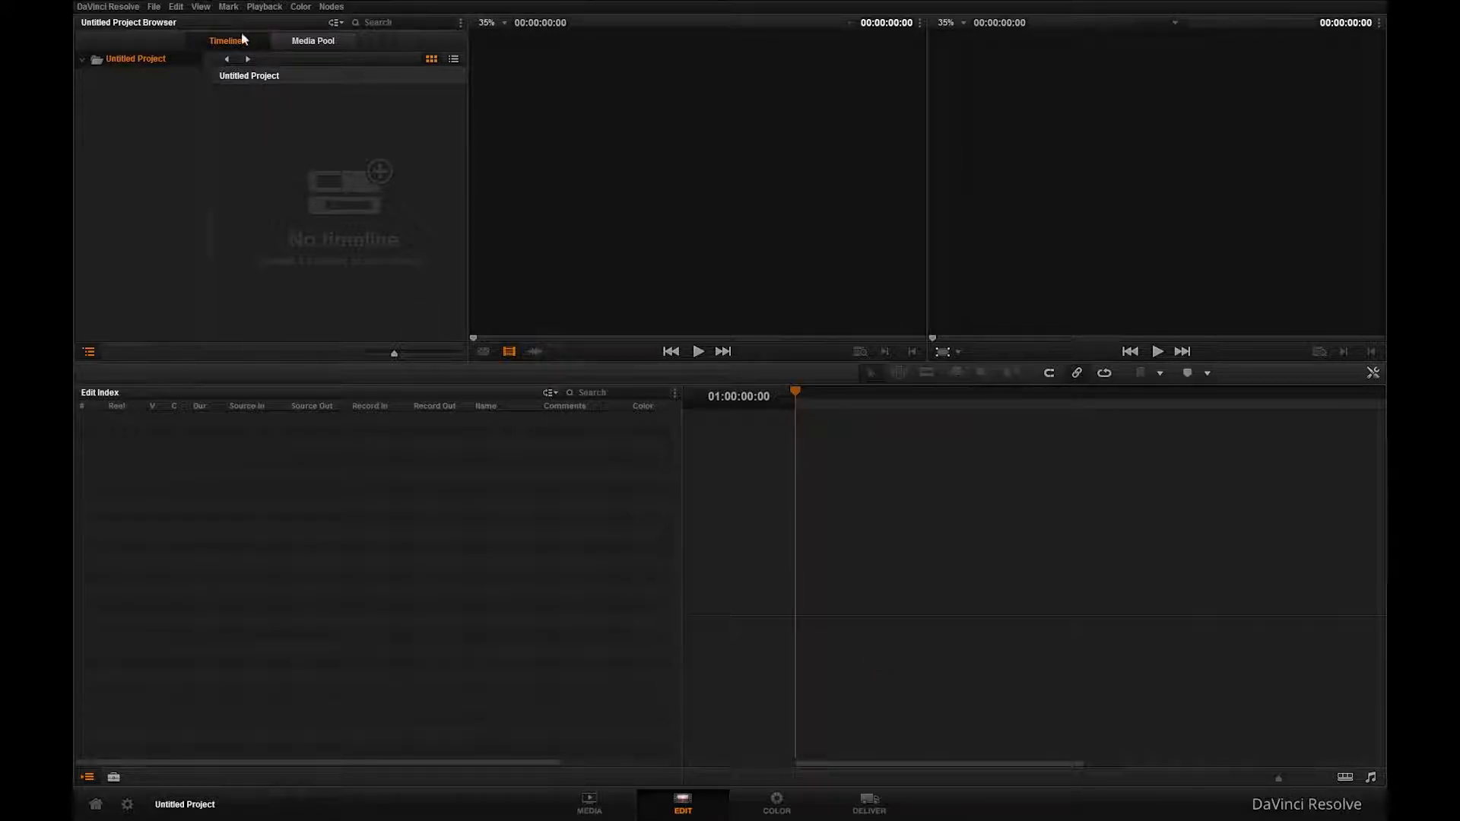
Switch to DaVinci Resolve and open Project_One.aaf from E:\EDIUS_roundtrip\aaf for import as a timeline
{"action": "right_click", "coordinate": [294, 157]}
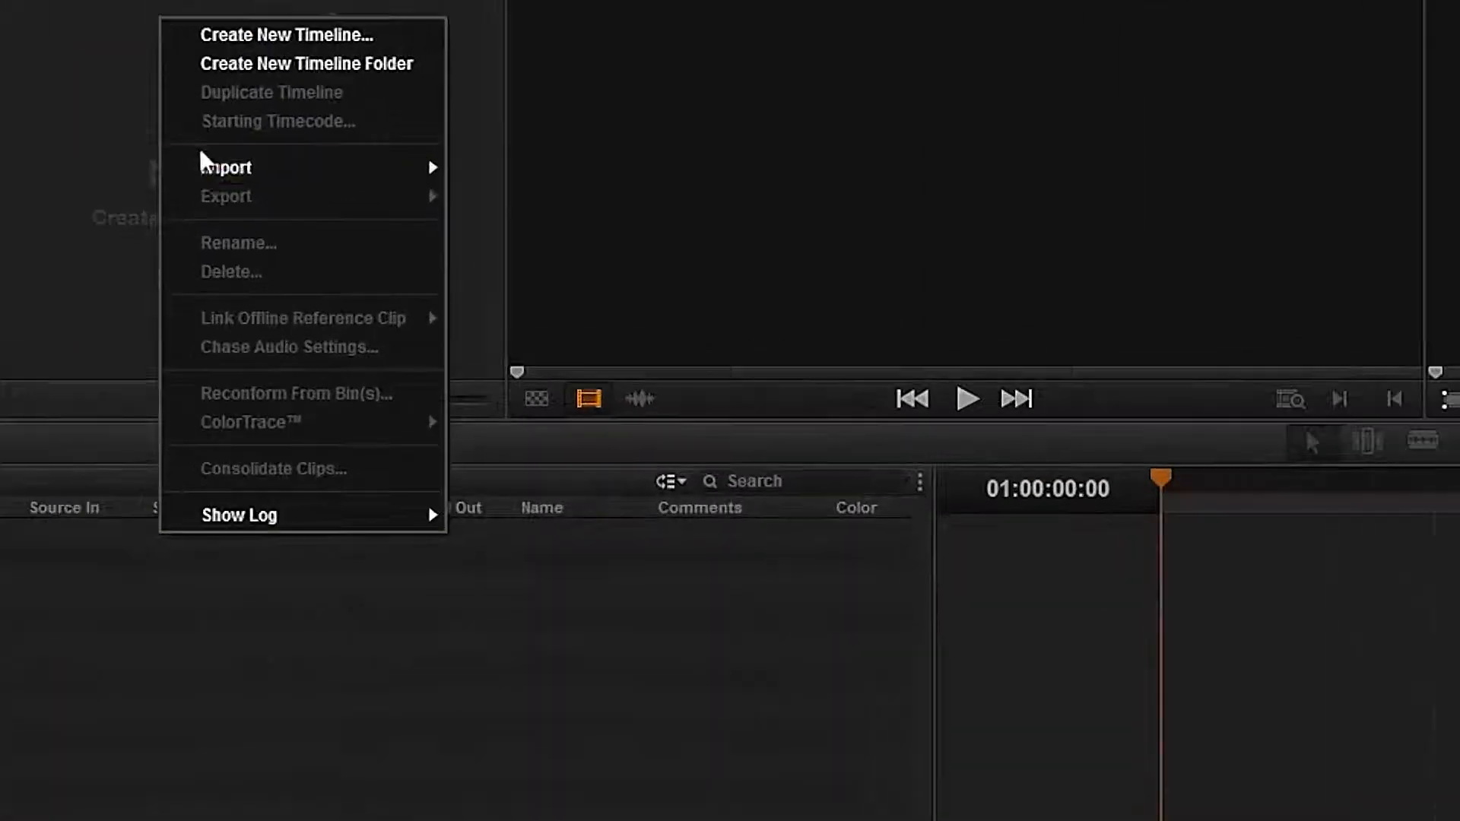
{"action": "mouse_move", "coordinate": [204, 163]}
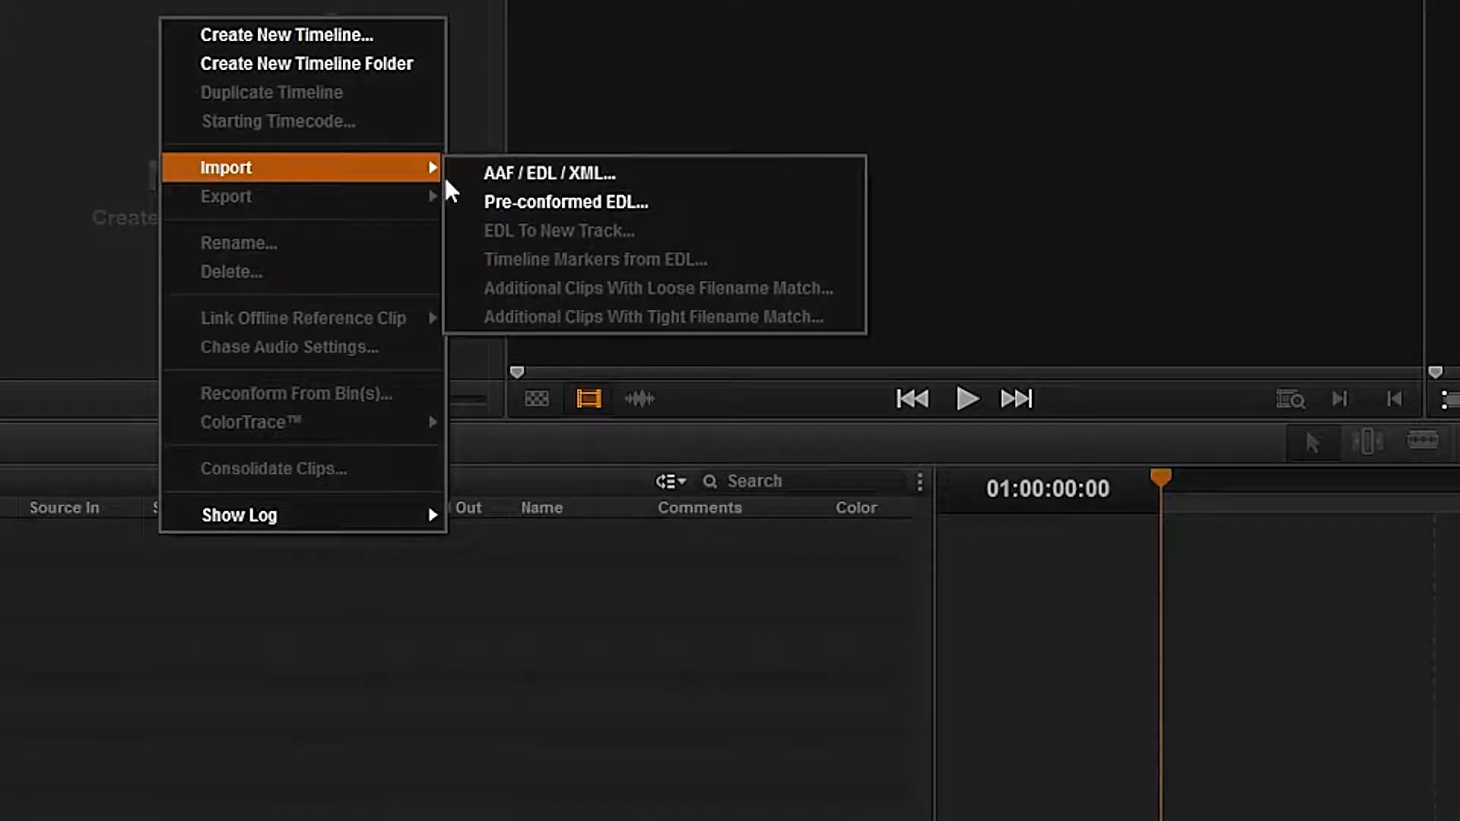
{"action": "left_click", "coordinate": [492, 175]}
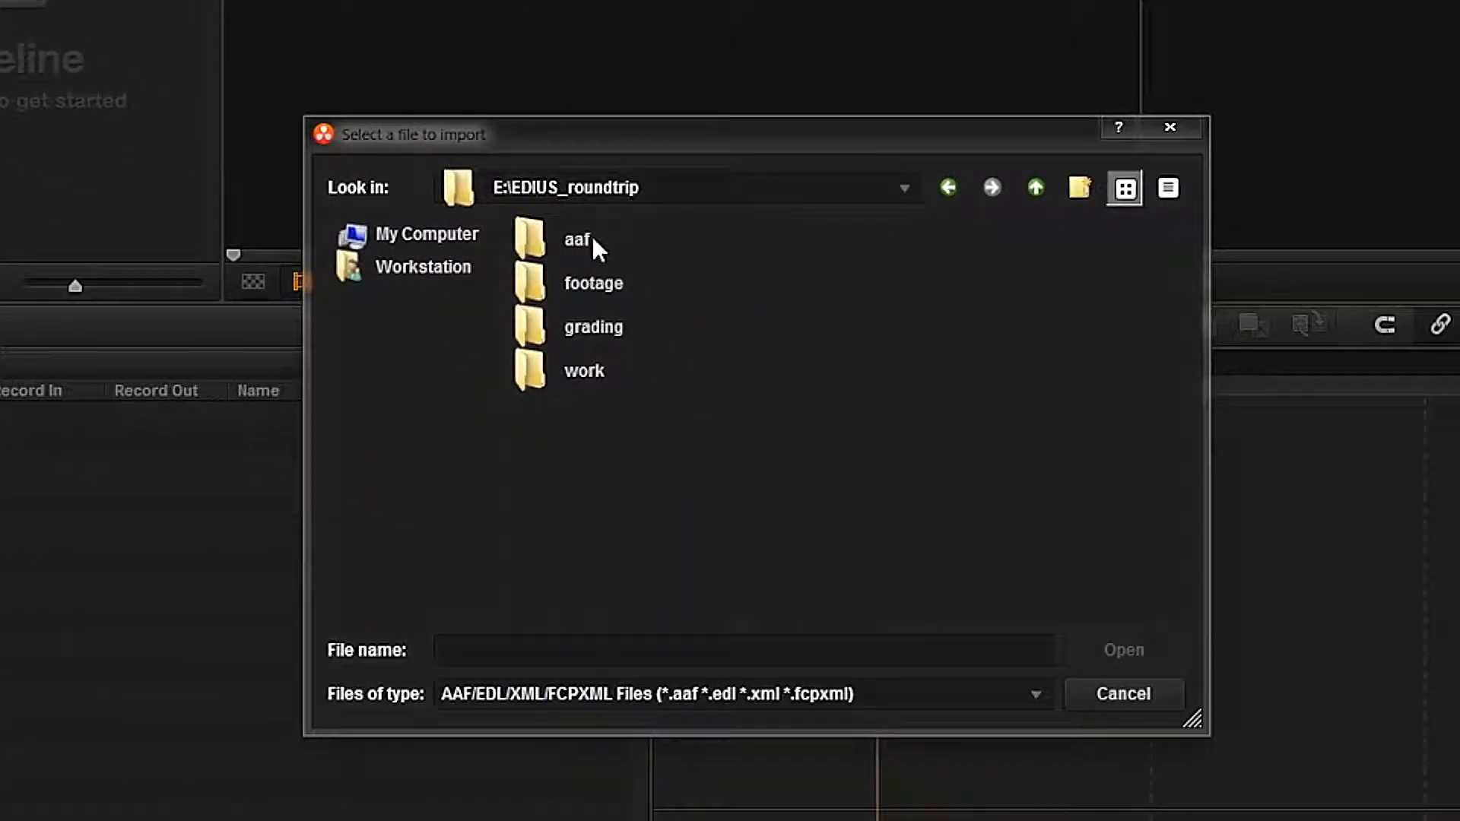
{"action": "double_click", "coordinate": [592, 238]}
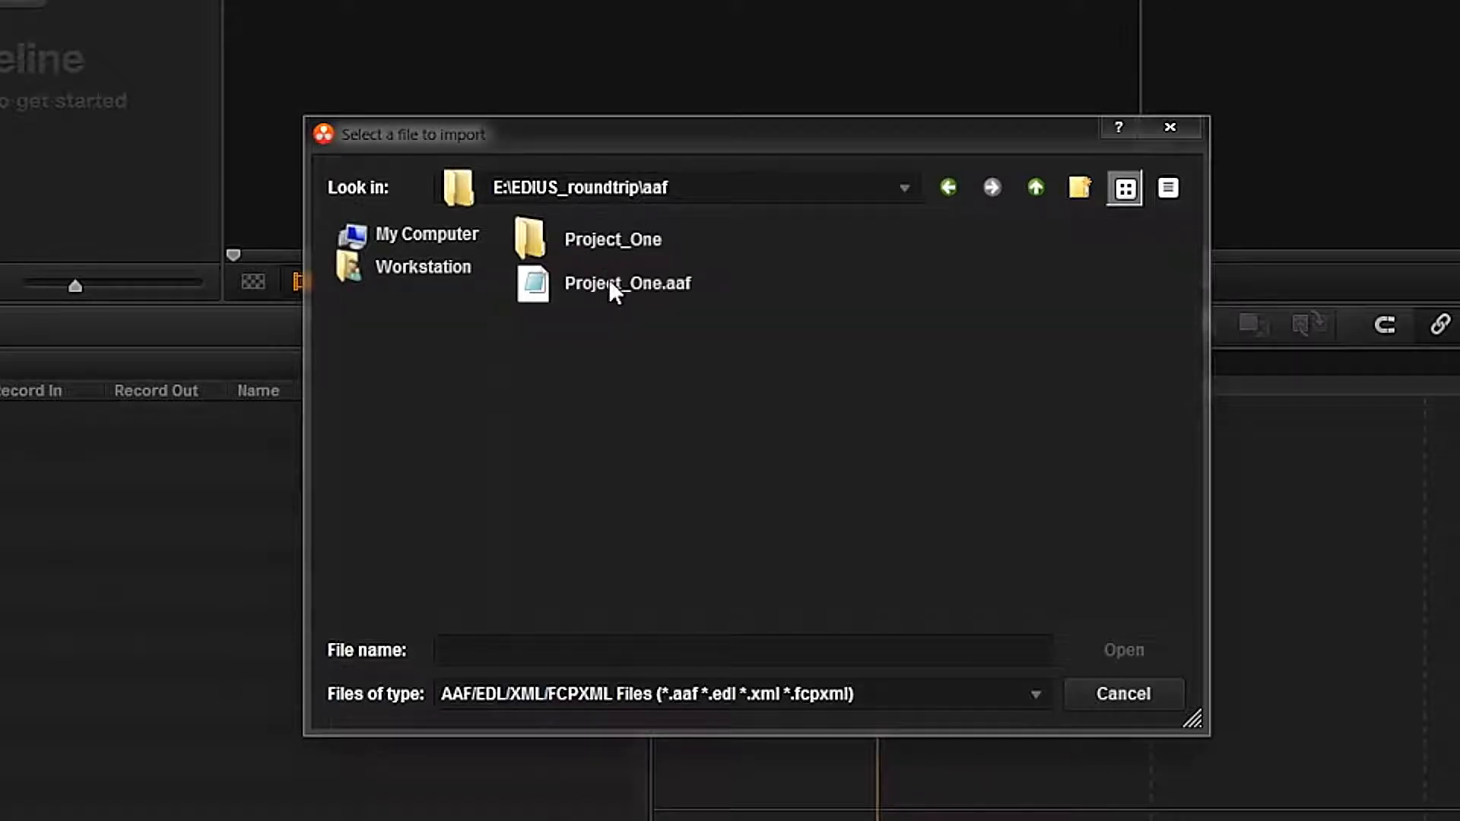
{"action": "left_click", "coordinate": [610, 283]}
{"action": "left_click", "coordinate": [1098, 653]}
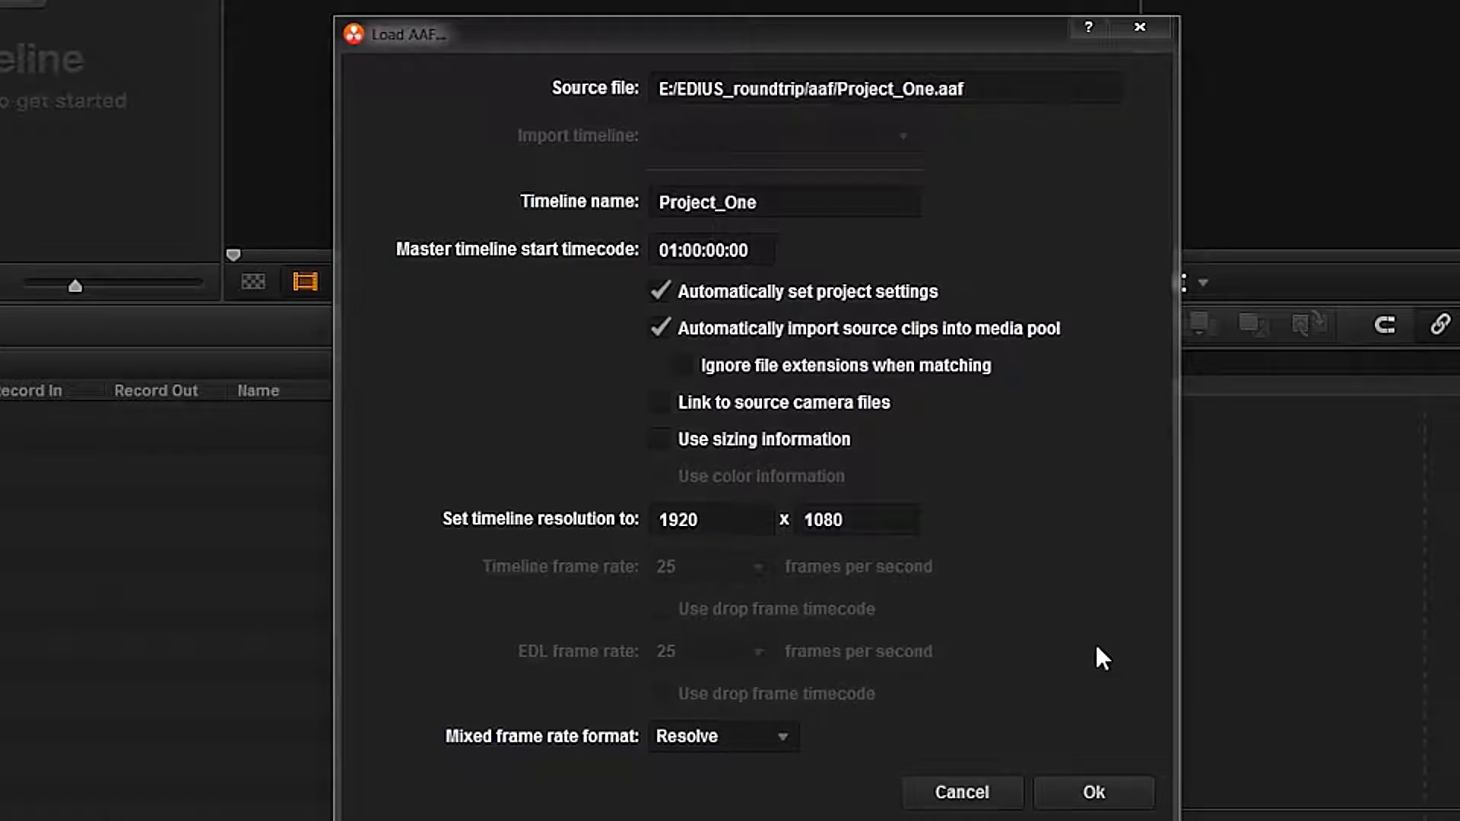
Load the AAF timeline with Automatically set project settings turned off and Use sizing information turned on
{"action": "left_click", "coordinate": [660, 291]}
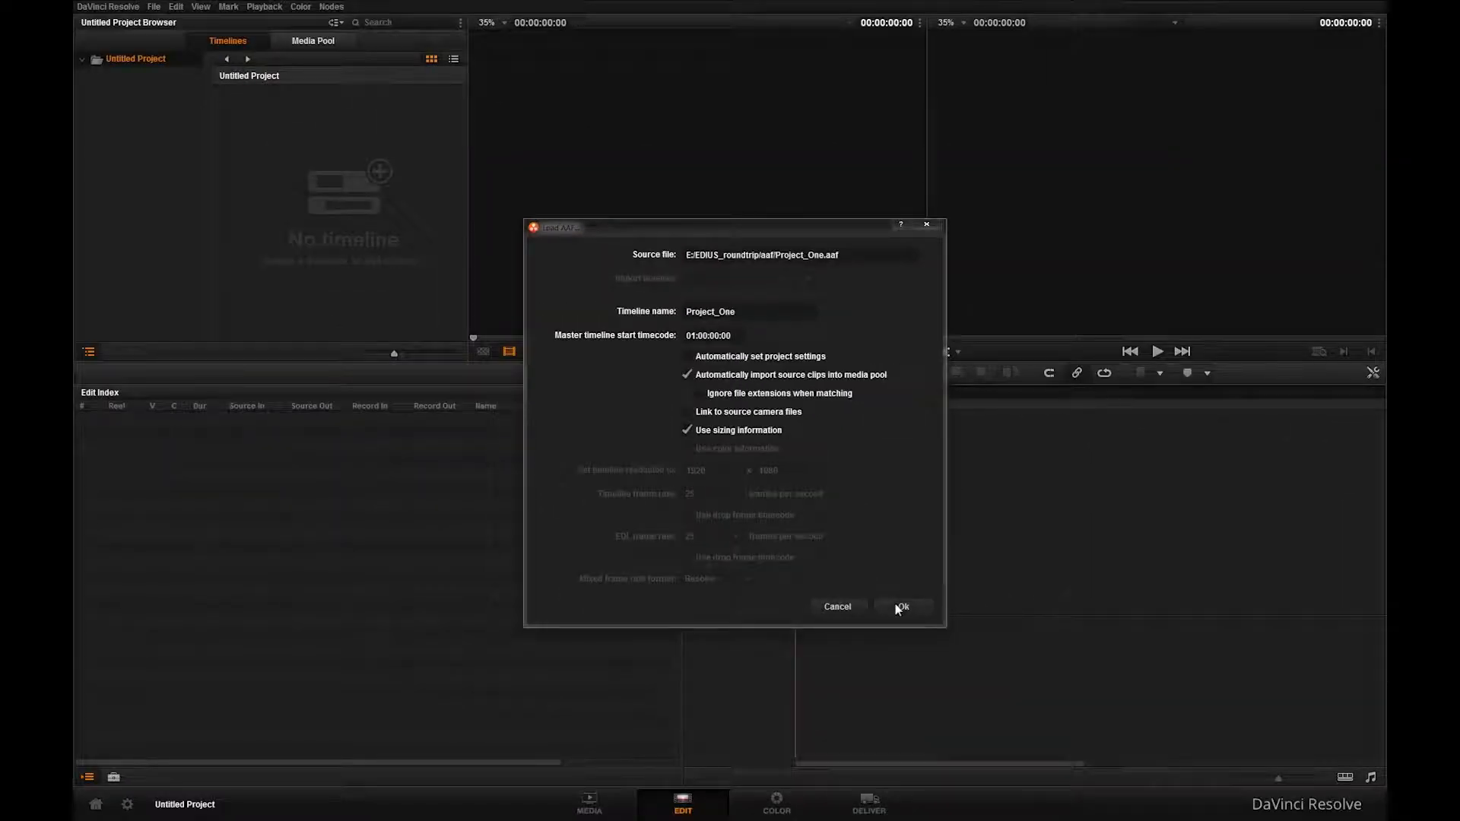
{"action": "left_click", "coordinate": [900, 608]}
{"action": "left_click", "coordinate": [803, 395]}
{"action": "mouse_move", "coordinate": [788, 395]}
{"action": "left_mouse_down"}
{"action": "mouse_move", "coordinate": [1281, 416]}
{"action": "mouse_move", "coordinate": [787, 422]}
{"action": "left_mouse_up"}
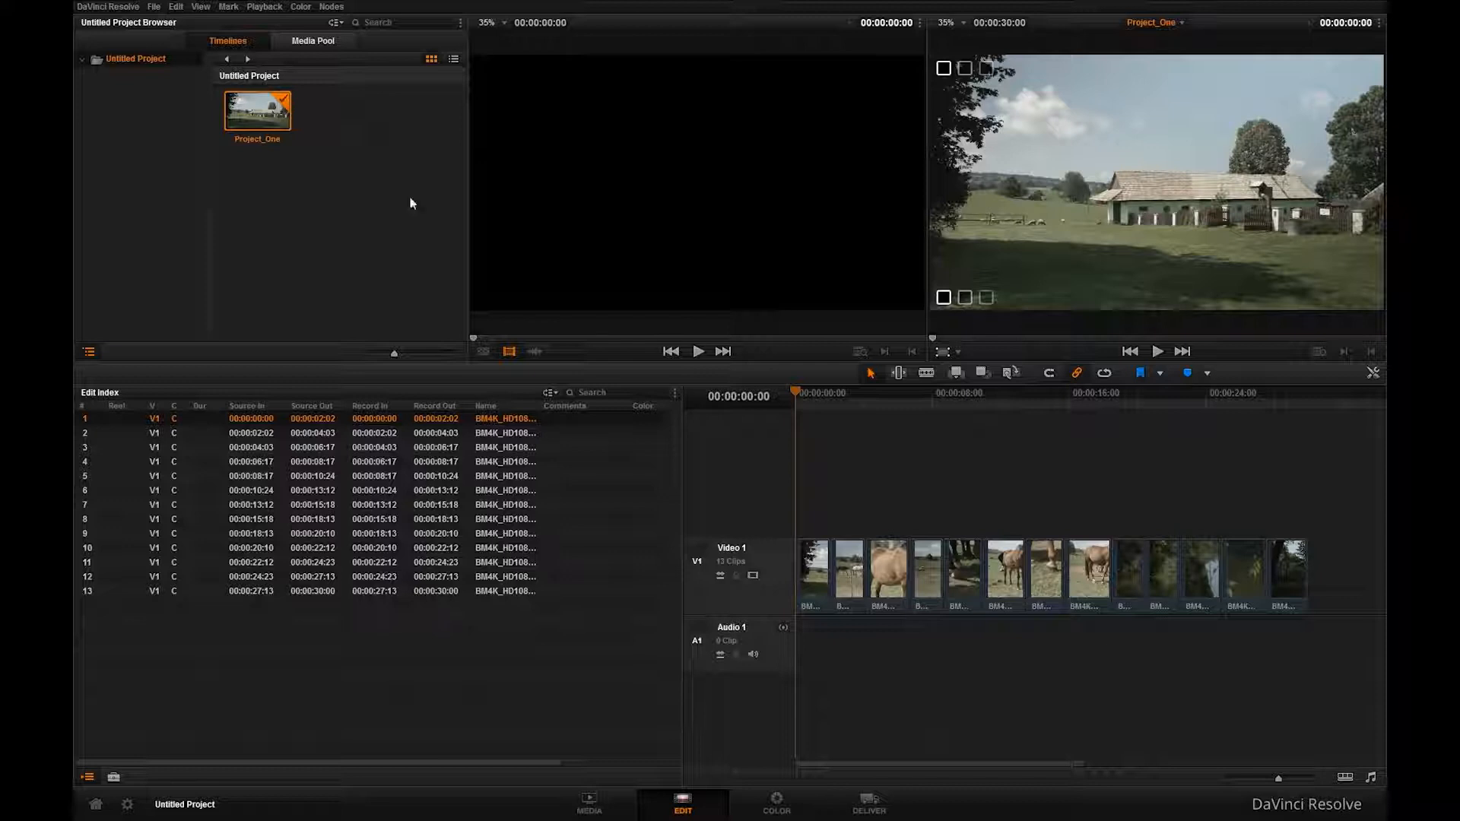
Add Reference.mov from the aaf folder of E:\EDIUS_roundtrip to the project as an offline reference clip
{"action": "left_click", "coordinate": [593, 798]}
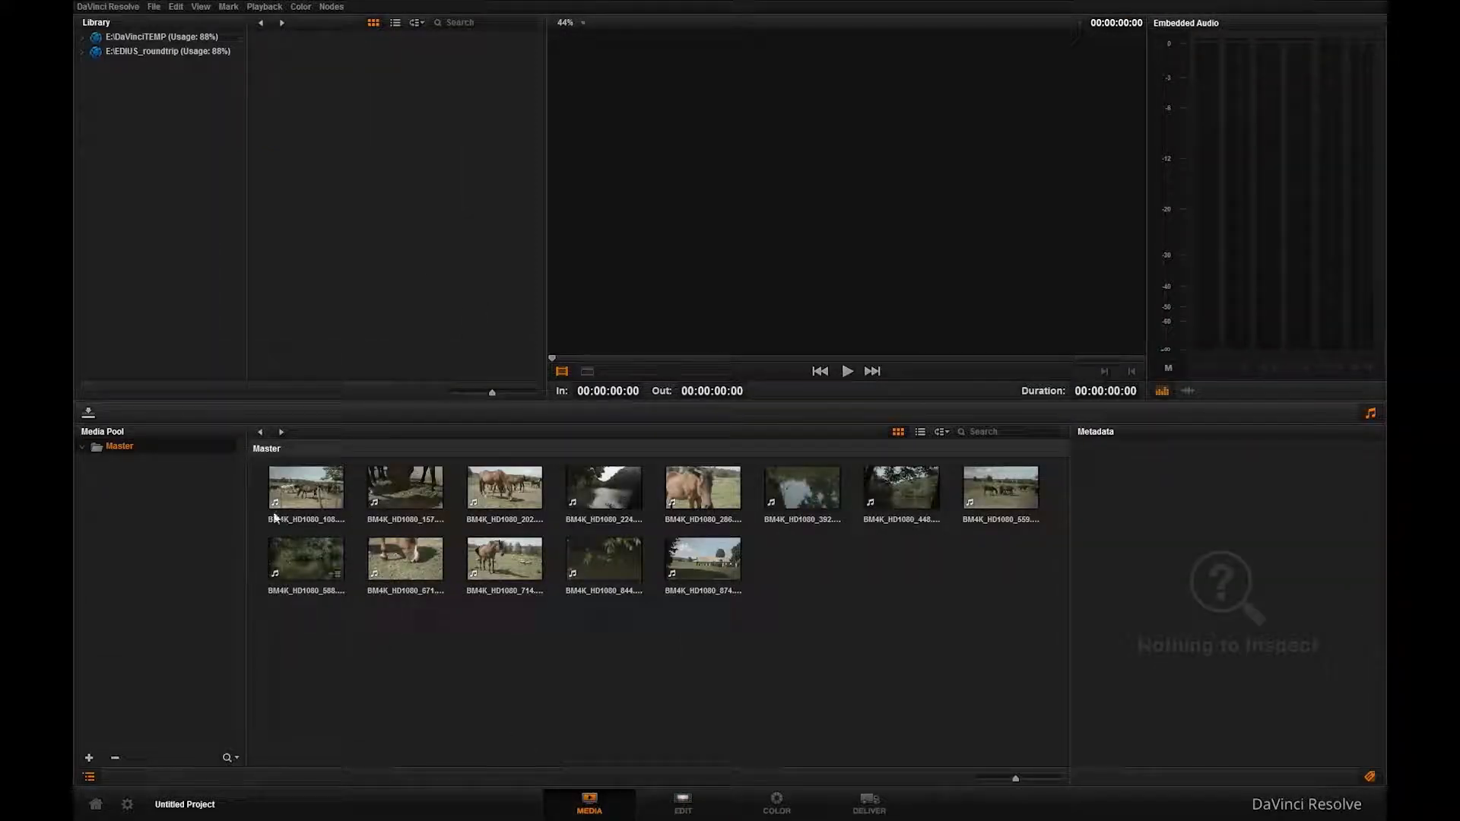
{"action": "left_click", "coordinate": [82, 51]}
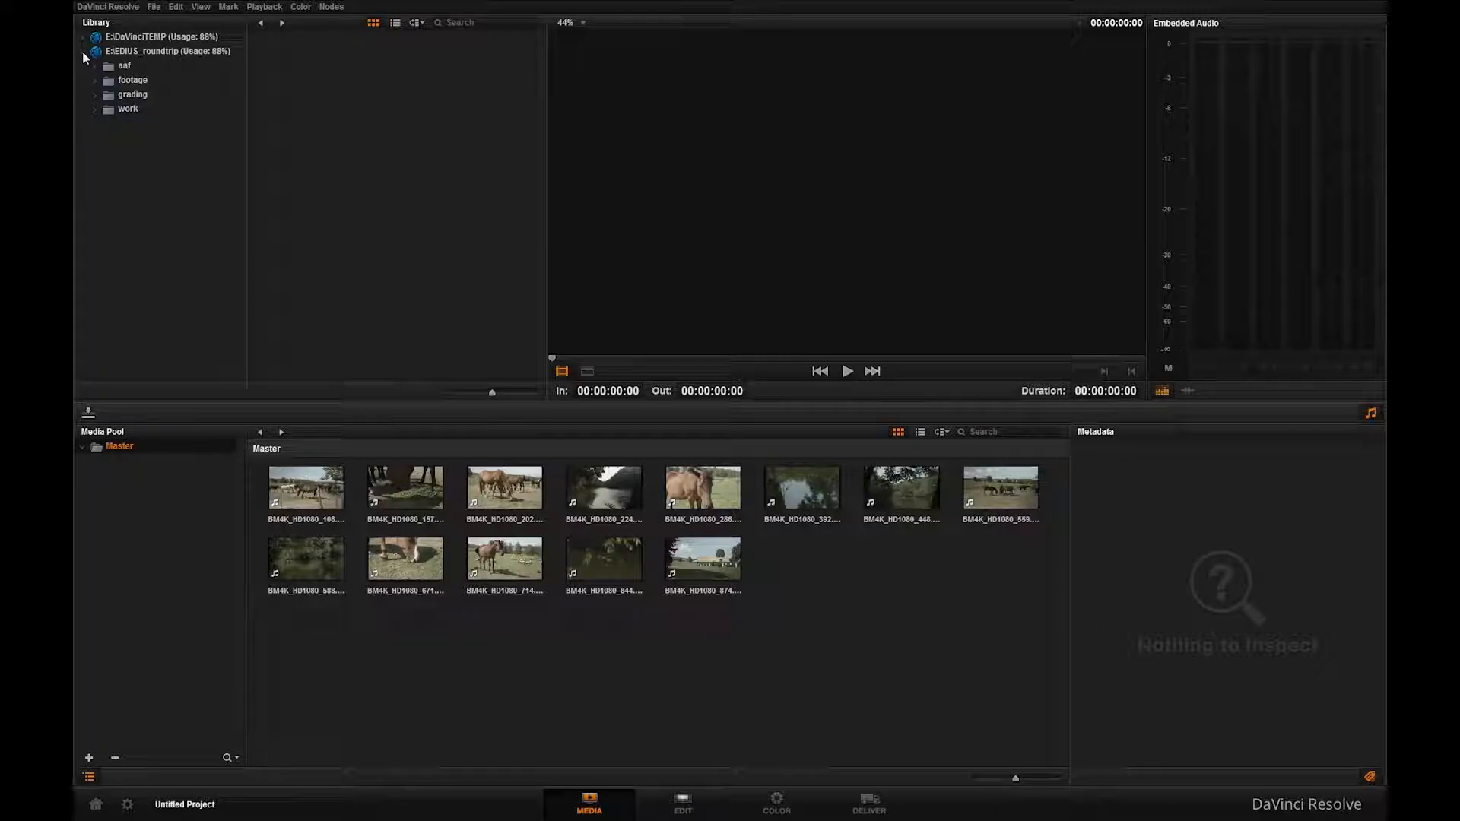
{"action": "left_click", "coordinate": [126, 72]}
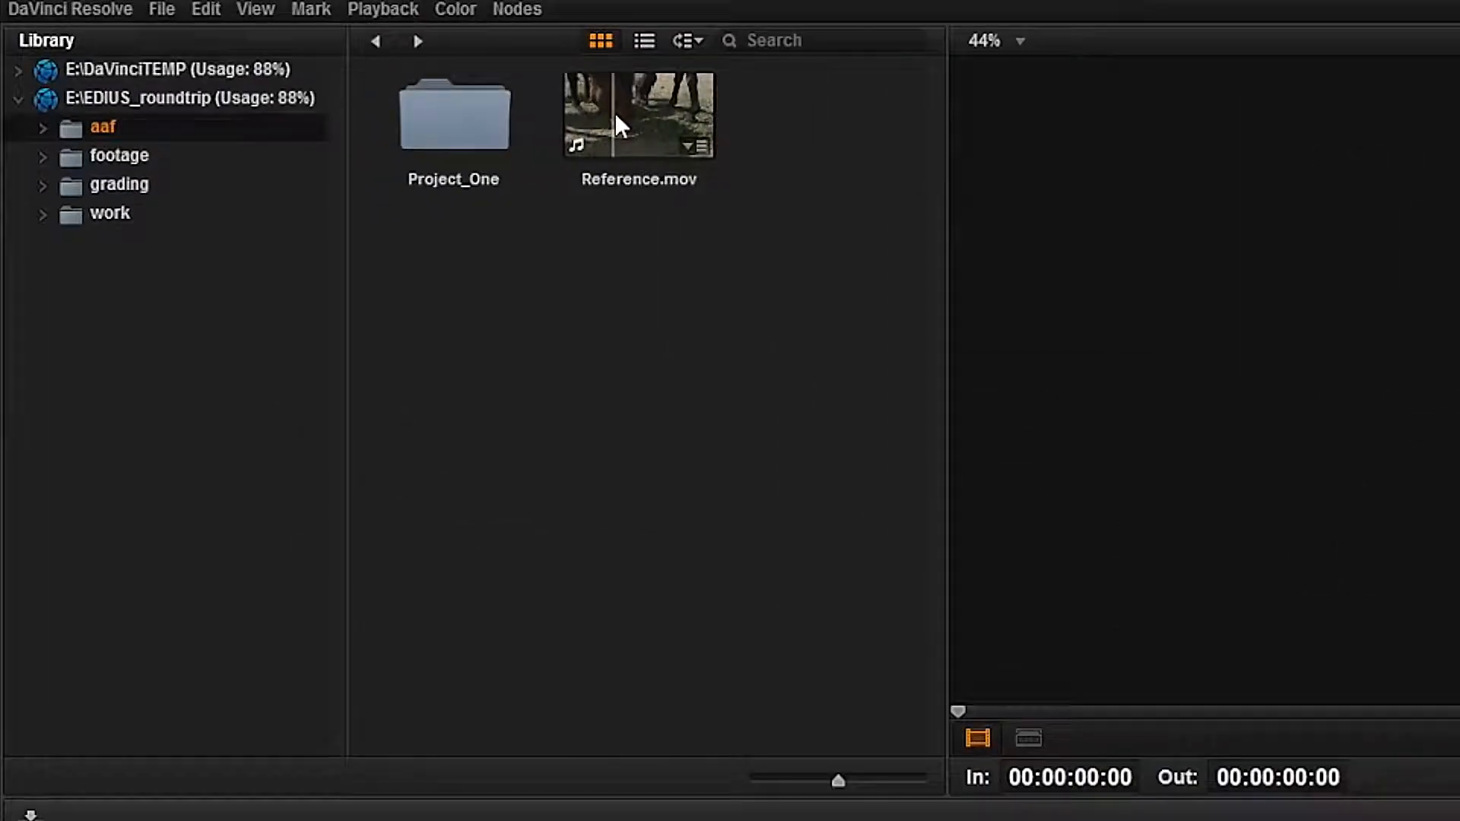
{"action": "right_click", "coordinate": [614, 112]}
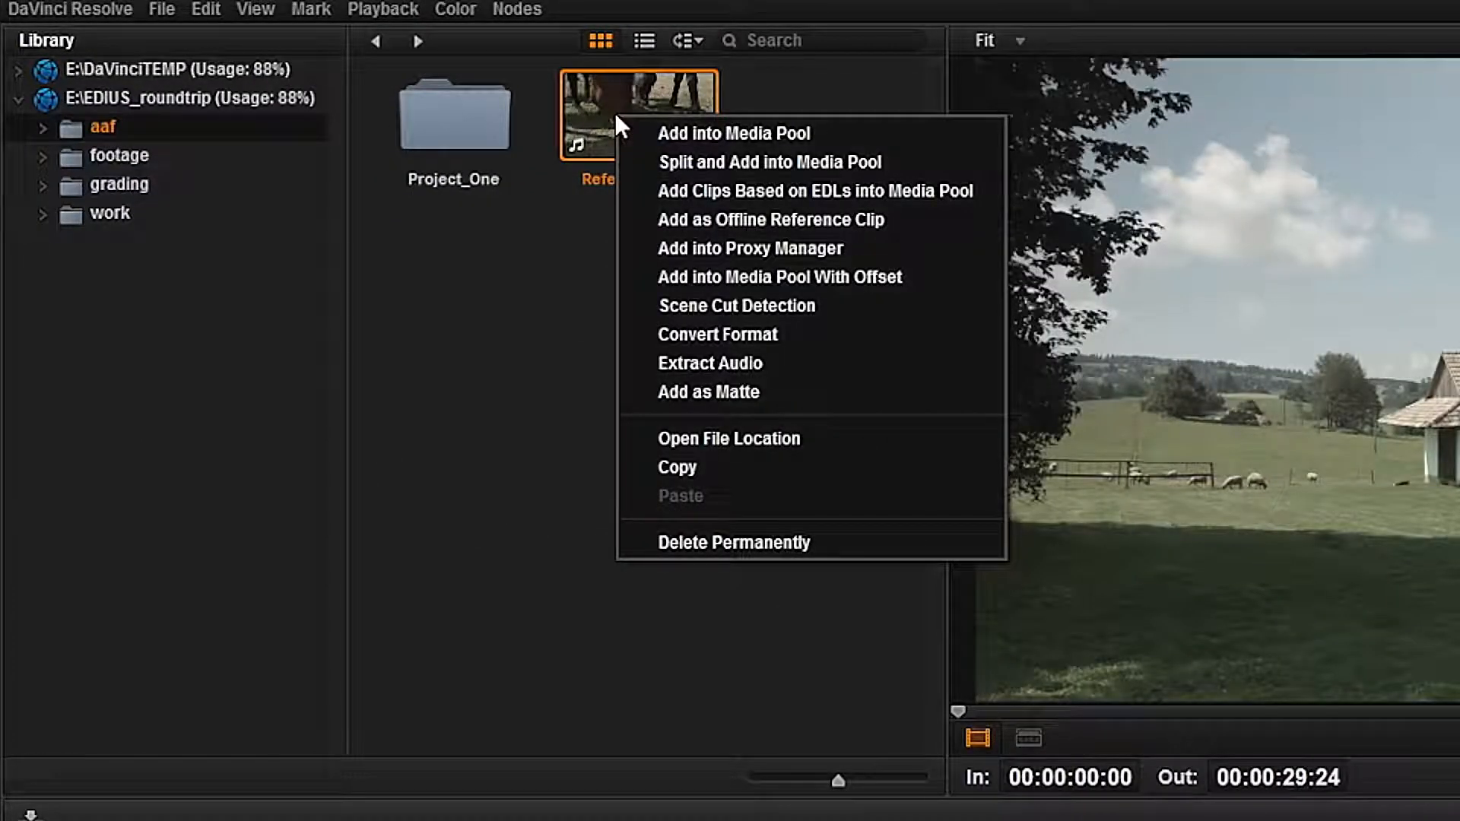
{"action": "left_click", "coordinate": [651, 219]}
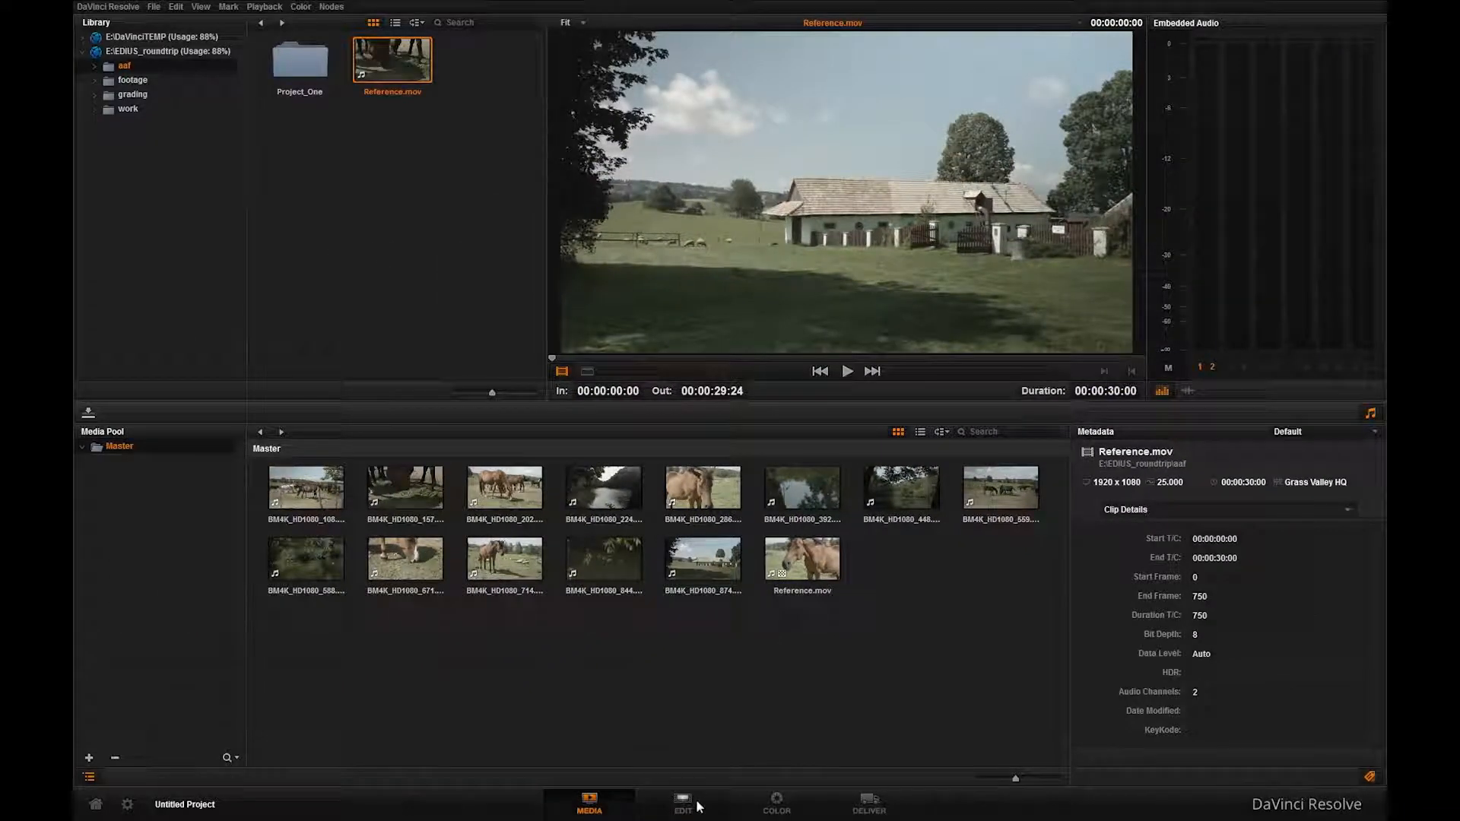
Link Reference.mov as the offline reference clip of the Project_One timeline and show it in the source viewer's Offline mode
{"action": "left_click", "coordinate": [684, 803]}
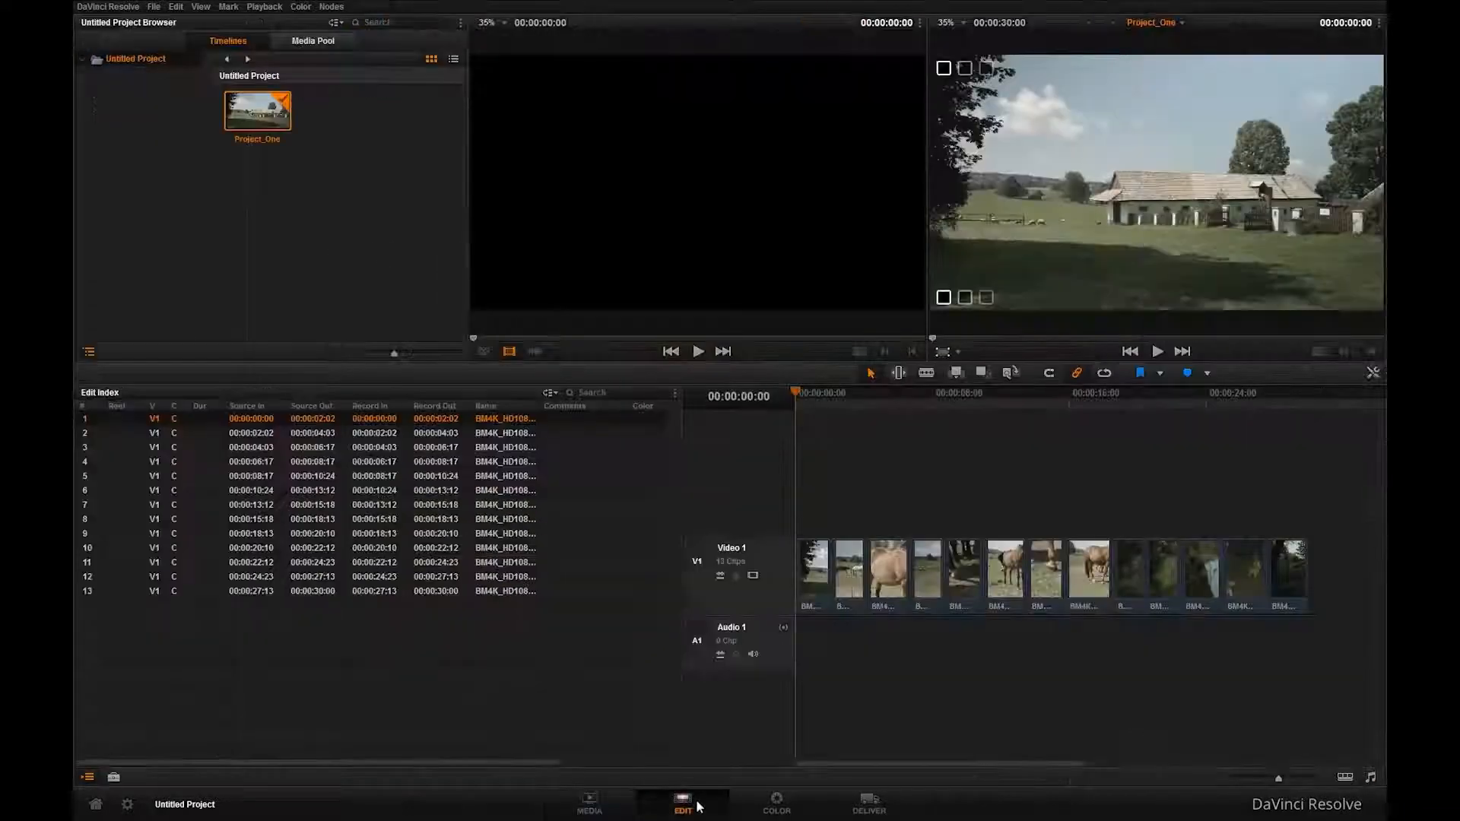
{"action": "right_click", "coordinate": [255, 120]}
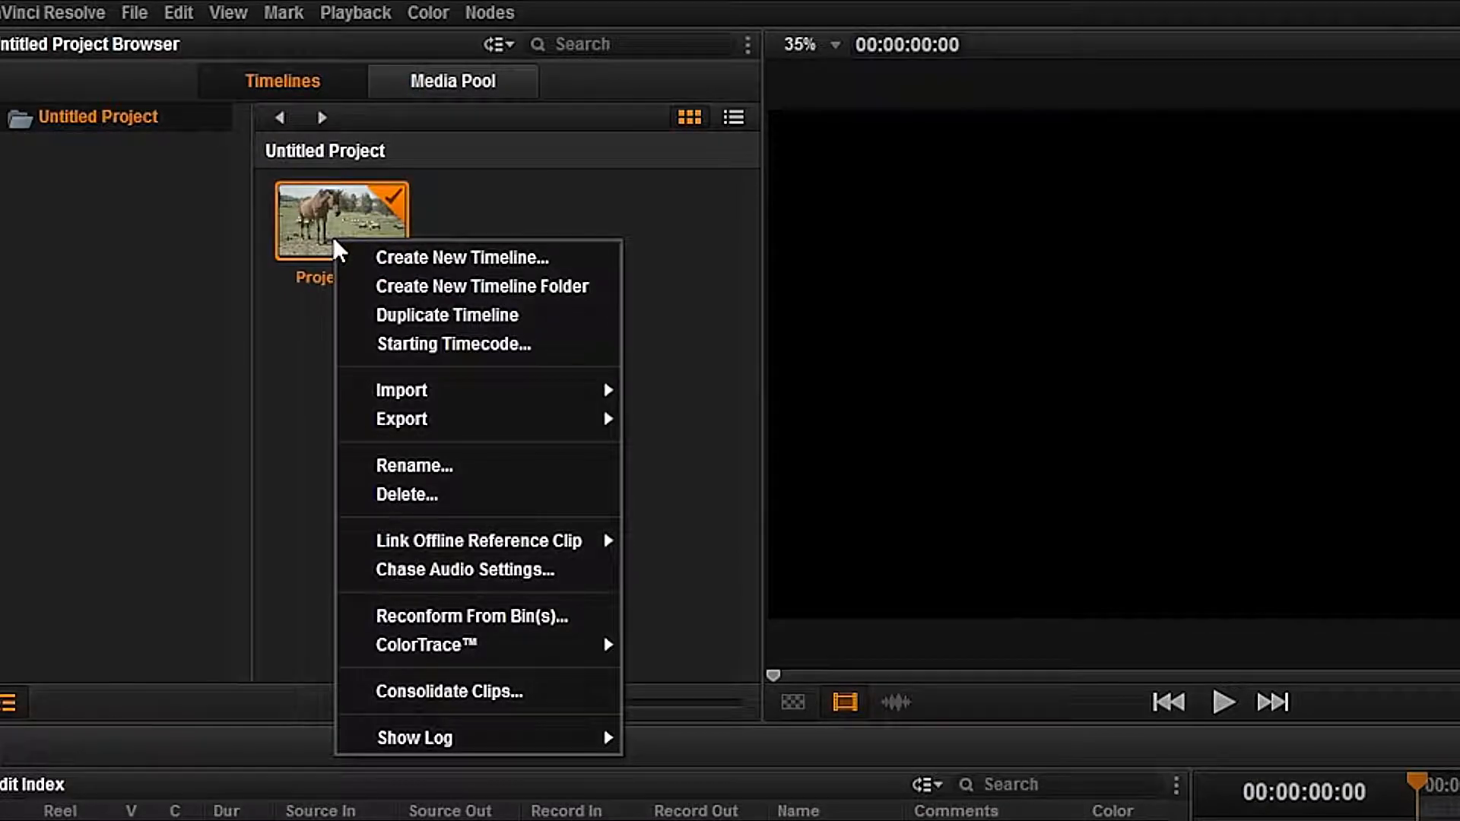
{"action": "mouse_move", "coordinate": [399, 539]}
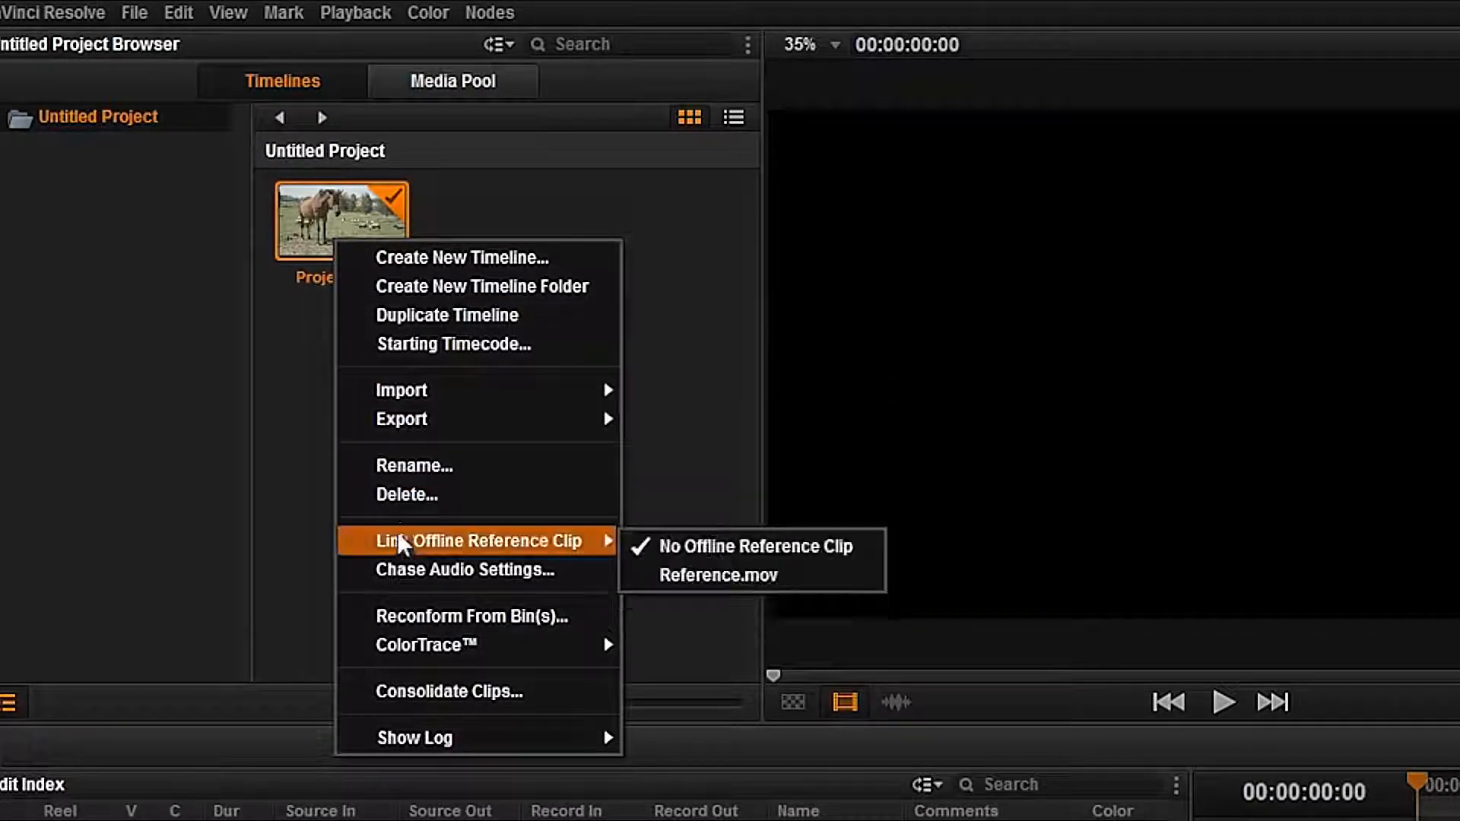
{"action": "left_click", "coordinate": [689, 578]}
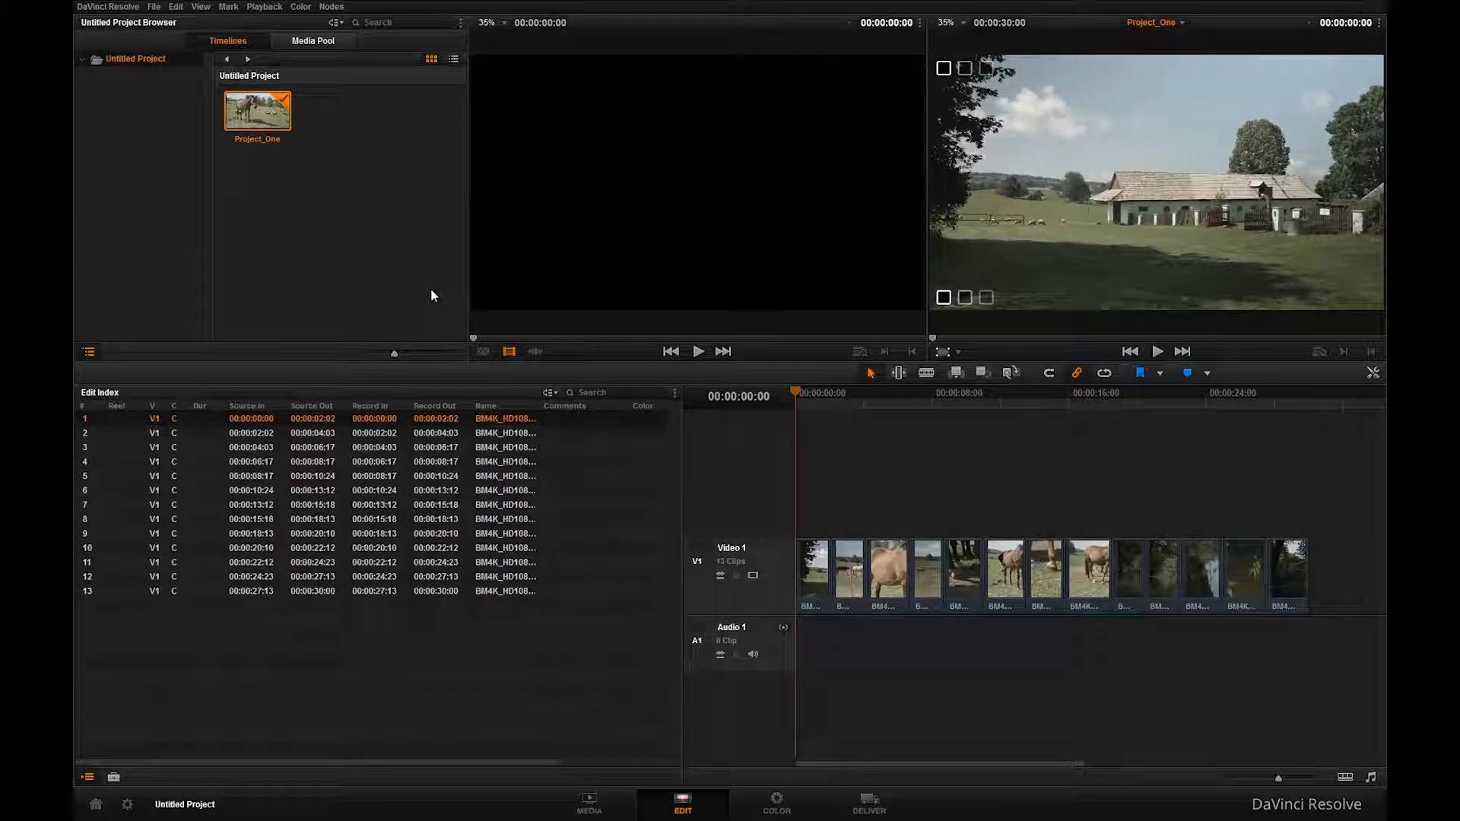
{"action": "left_click_drag", "start_coordinate": [960, 343], "coordinate": [888, 340]}
{"action": "left_click", "coordinate": [484, 352]}
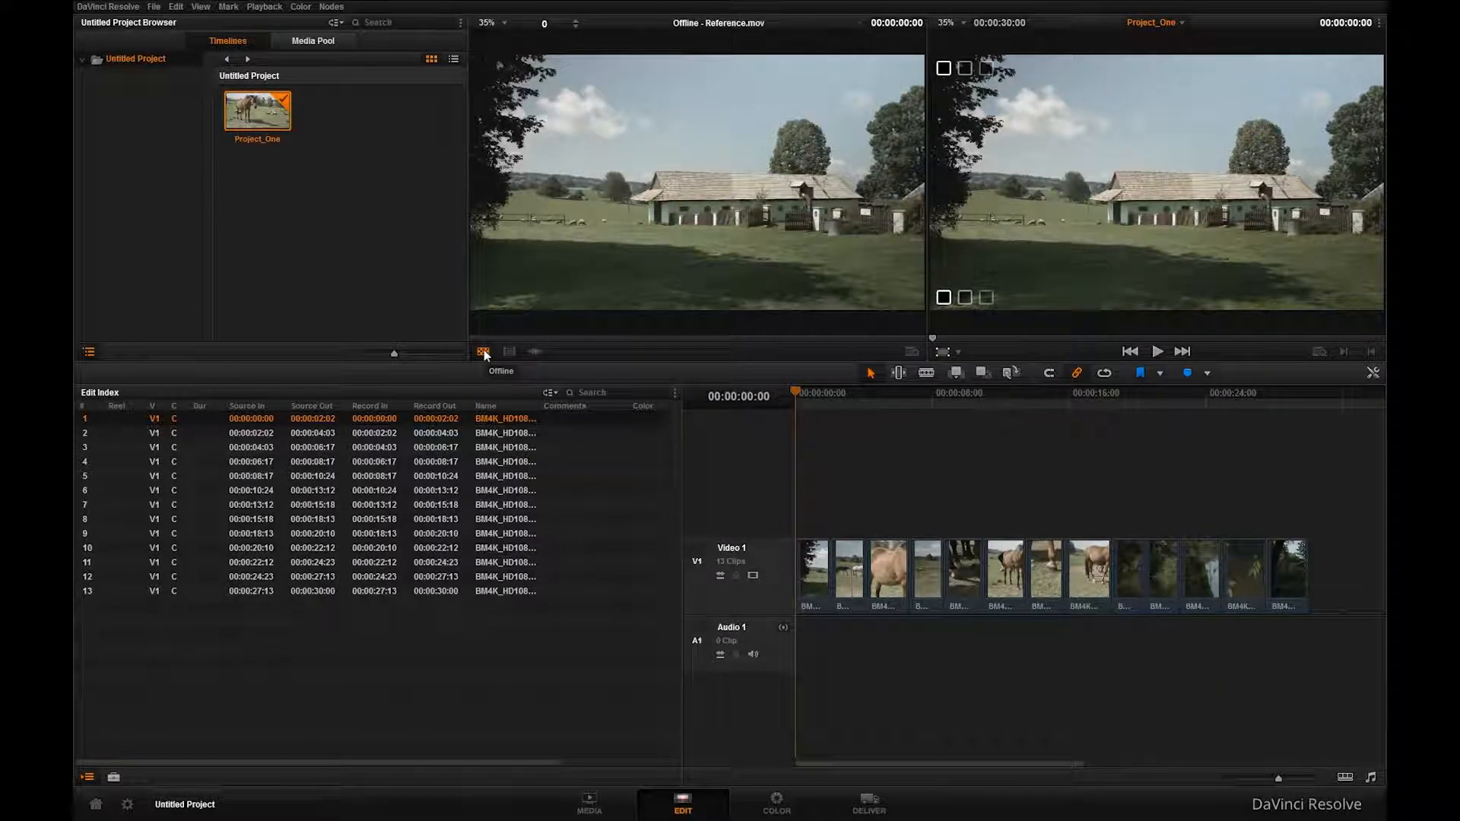
Compare the Project_One timeline with the offline reference clip by clip, checking for differences in framing and orientation
{"action": "left_click_drag", "start_coordinate": [801, 396], "coordinate": [874, 394]}
{"action": "left_click", "coordinate": [815, 389]}
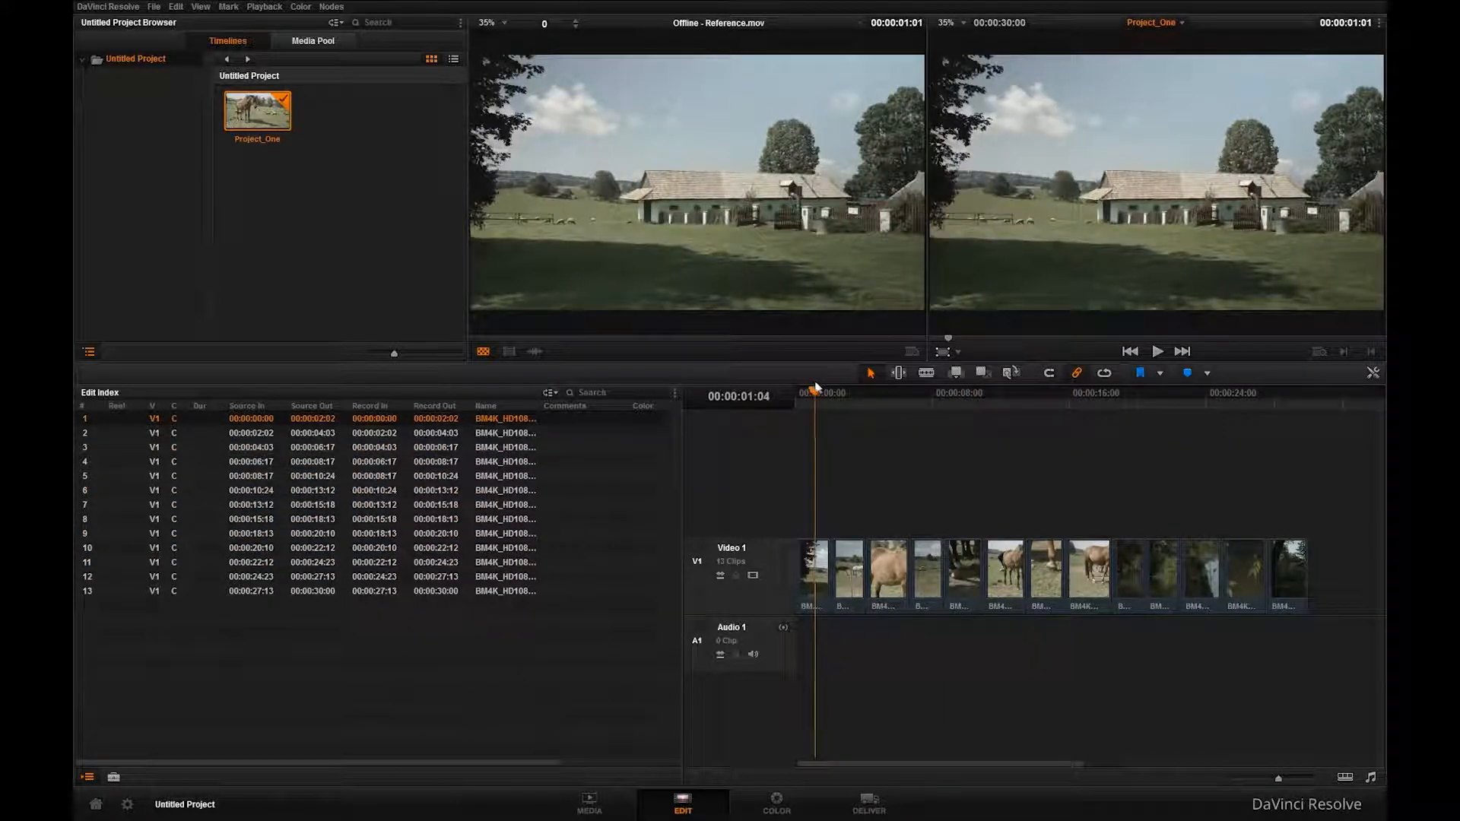
{"action": "left_click", "coordinate": [847, 394]}
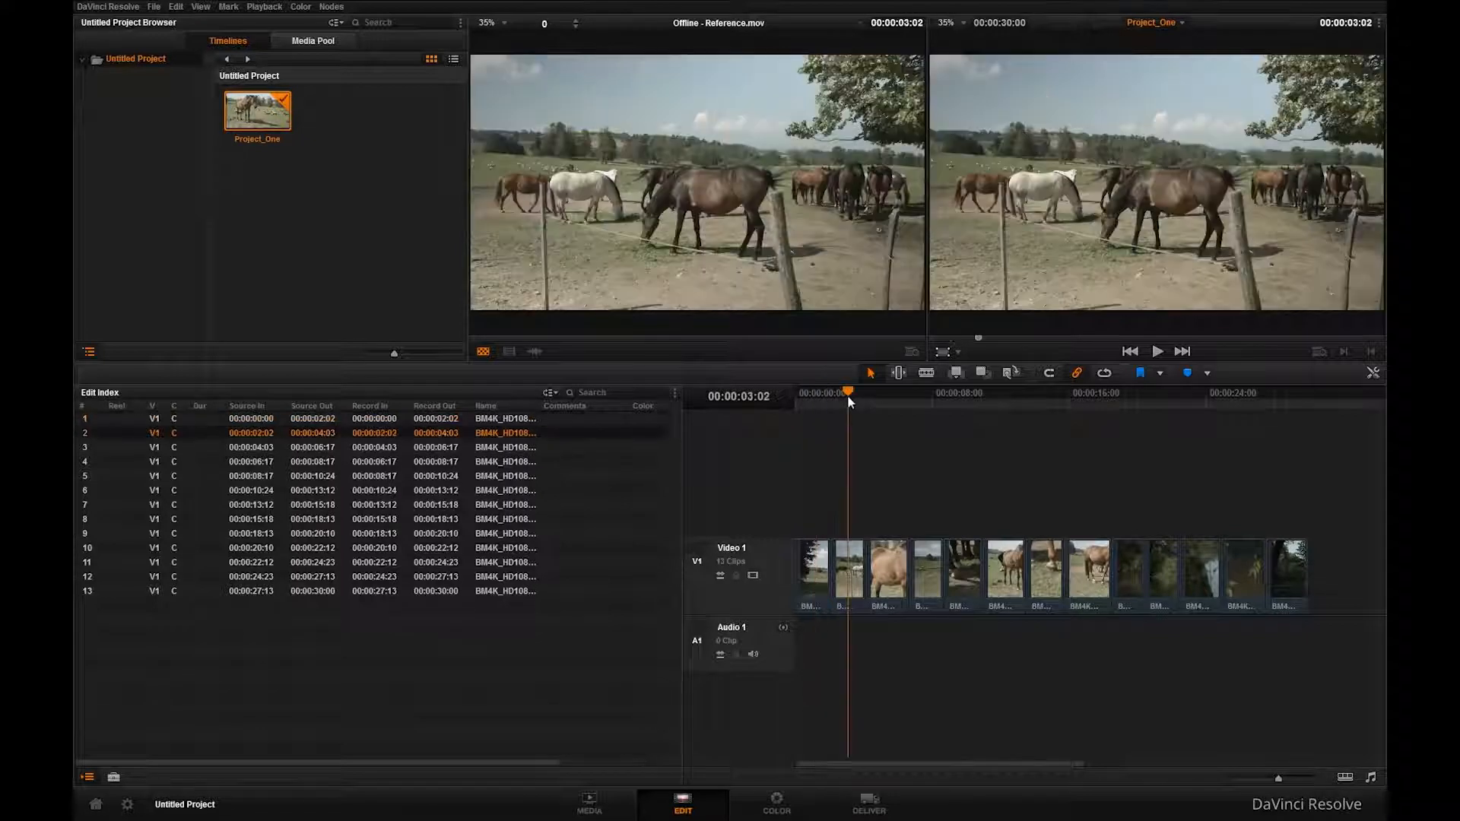
{"action": "left_click_drag", "start_coordinate": [847, 395], "coordinate": [880, 397]}
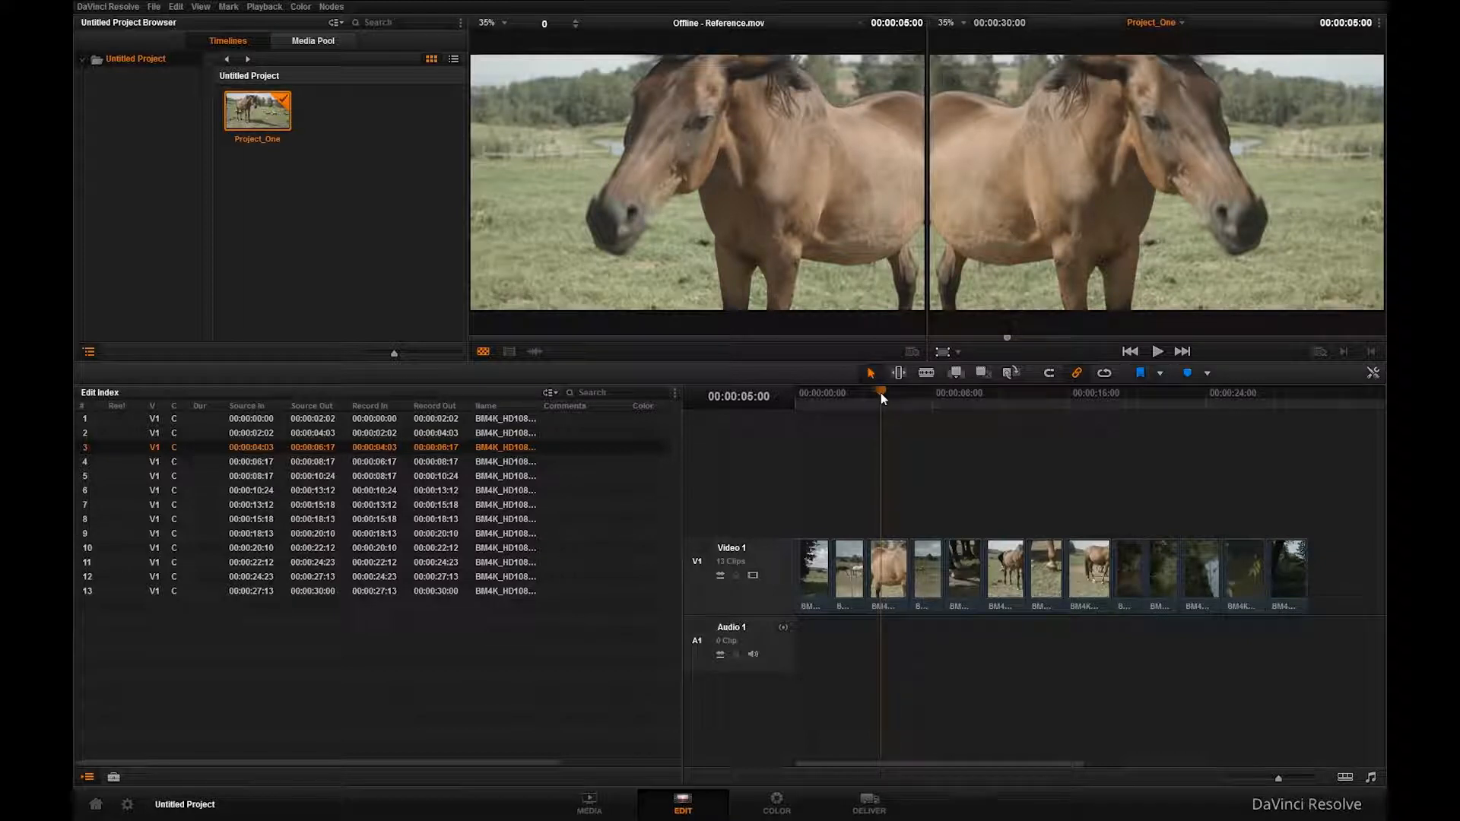
{"action": "left_click_drag", "start_coordinate": [914, 395], "coordinate": [1132, 401]}
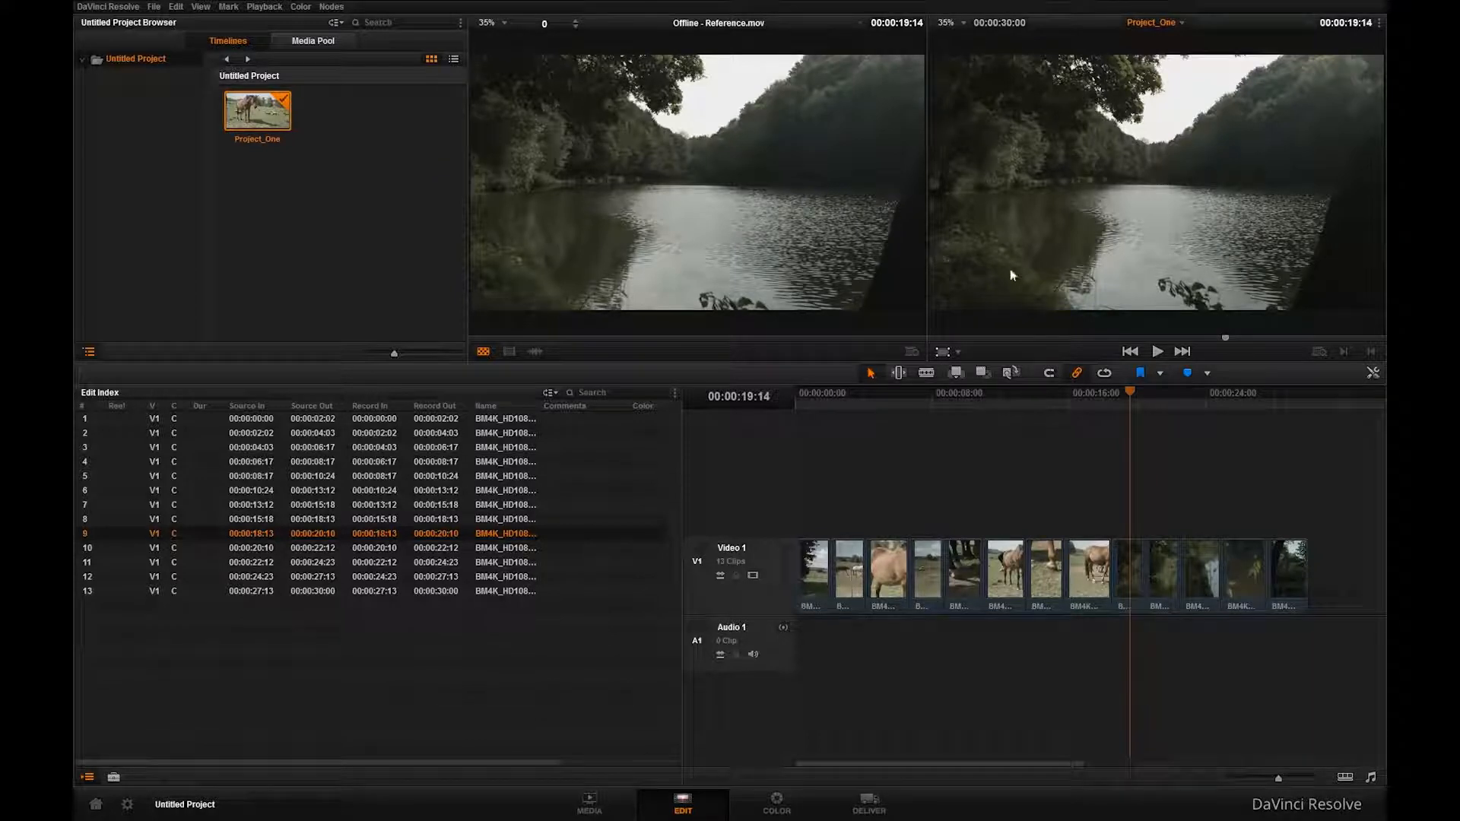
{"action": "left_click", "coordinate": [1162, 394]}
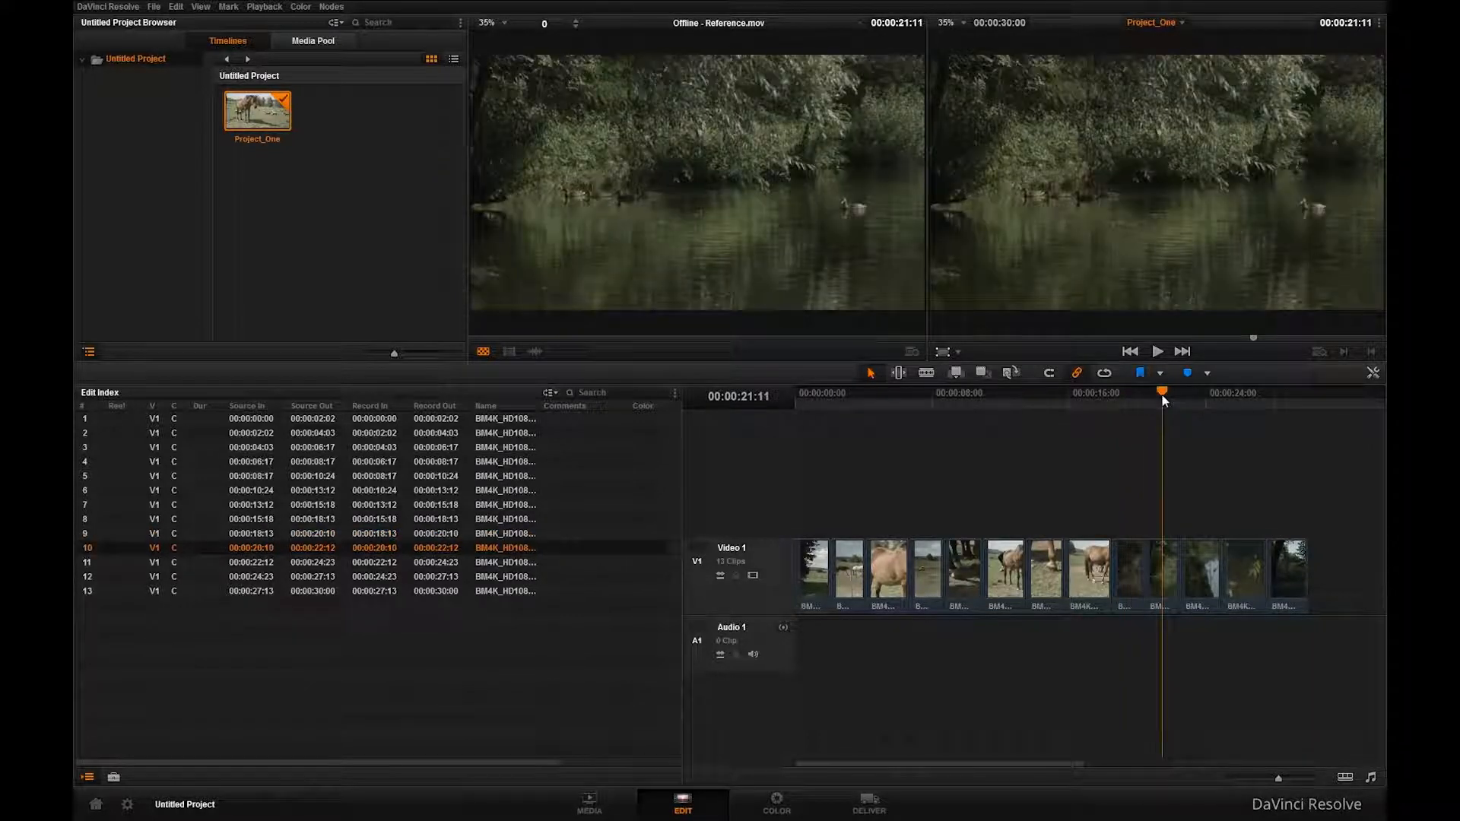
{"action": "left_click", "coordinate": [1200, 395]}
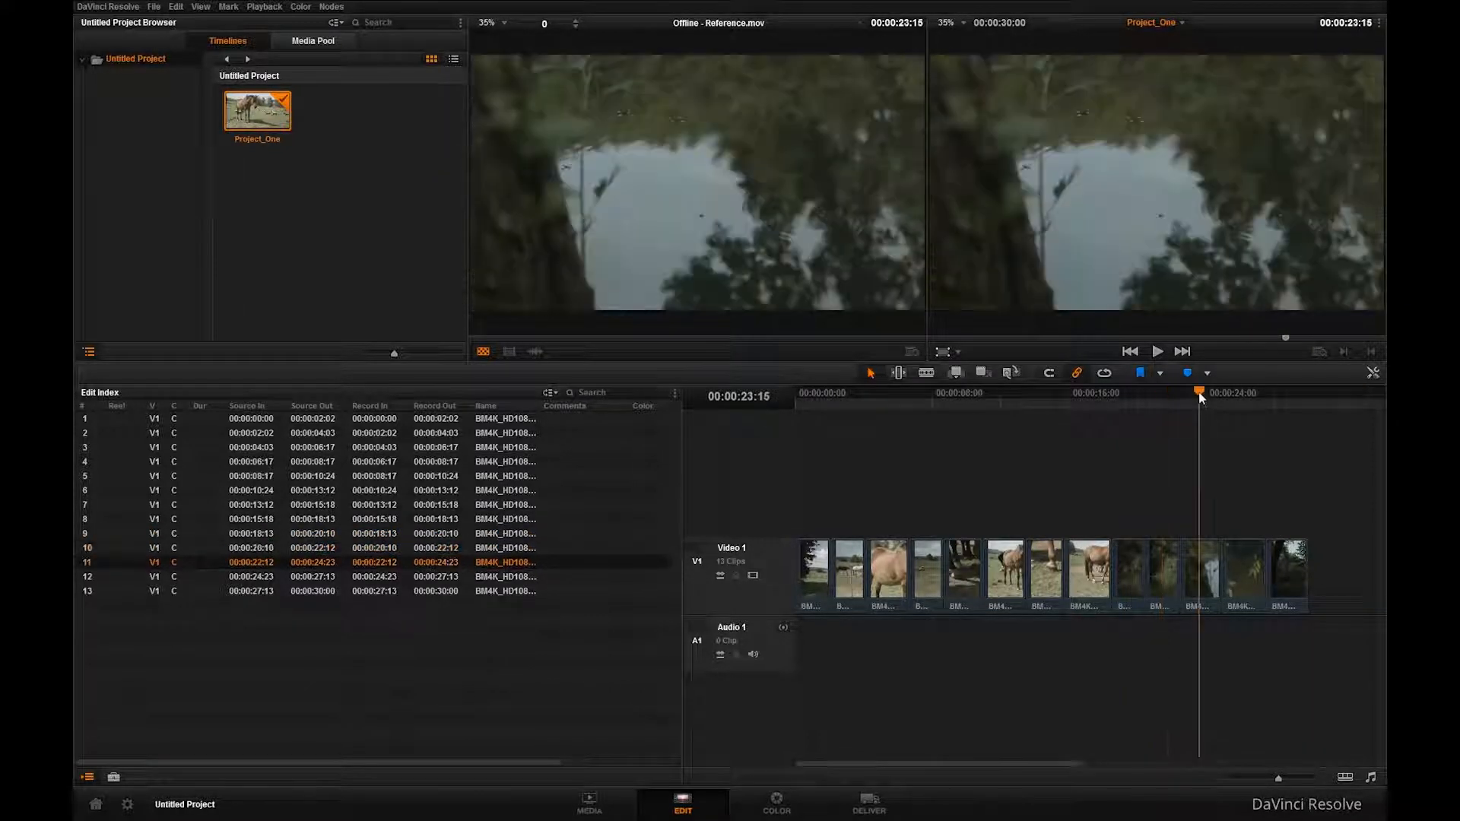
{"action": "left_click", "coordinate": [1245, 393]}
{"action": "left_click", "coordinate": [1292, 395]}
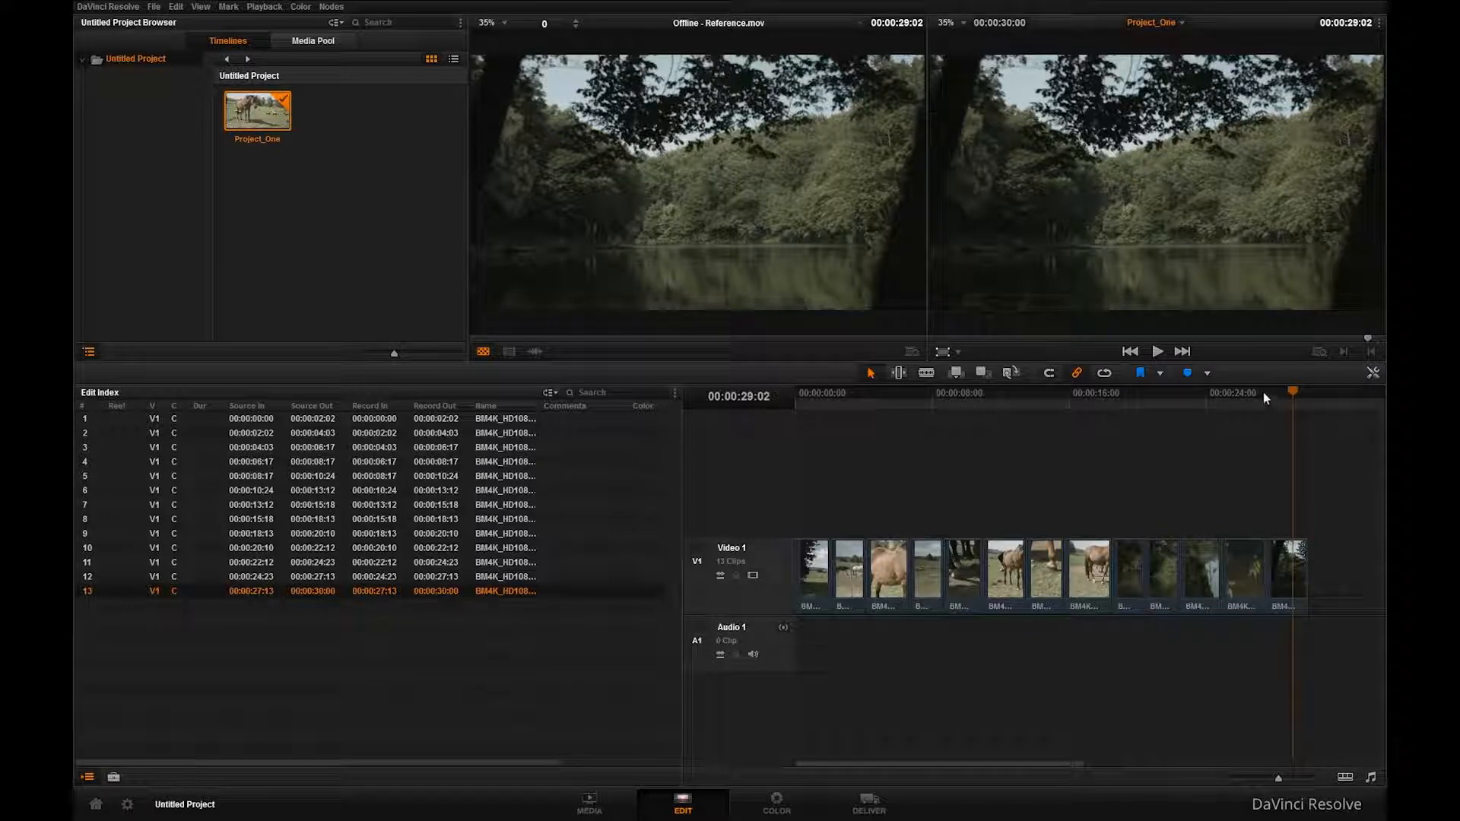
{"action": "left_click", "coordinate": [892, 391]}
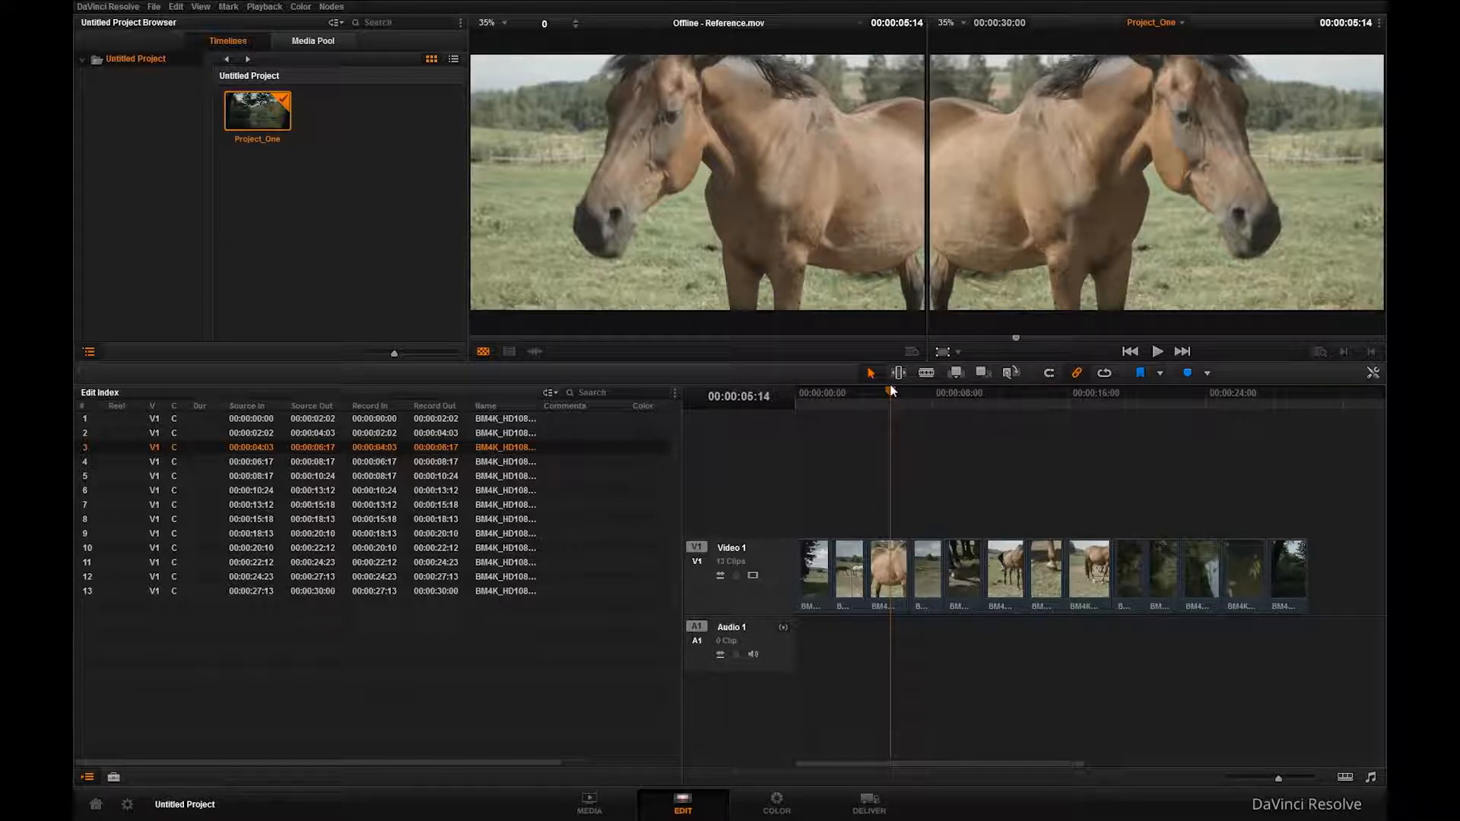
Flip the brown horse close-up horizontally in its Clip Attributes in the Media Pool and compare it with the reference
{"action": "left_click", "coordinate": [312, 40]}
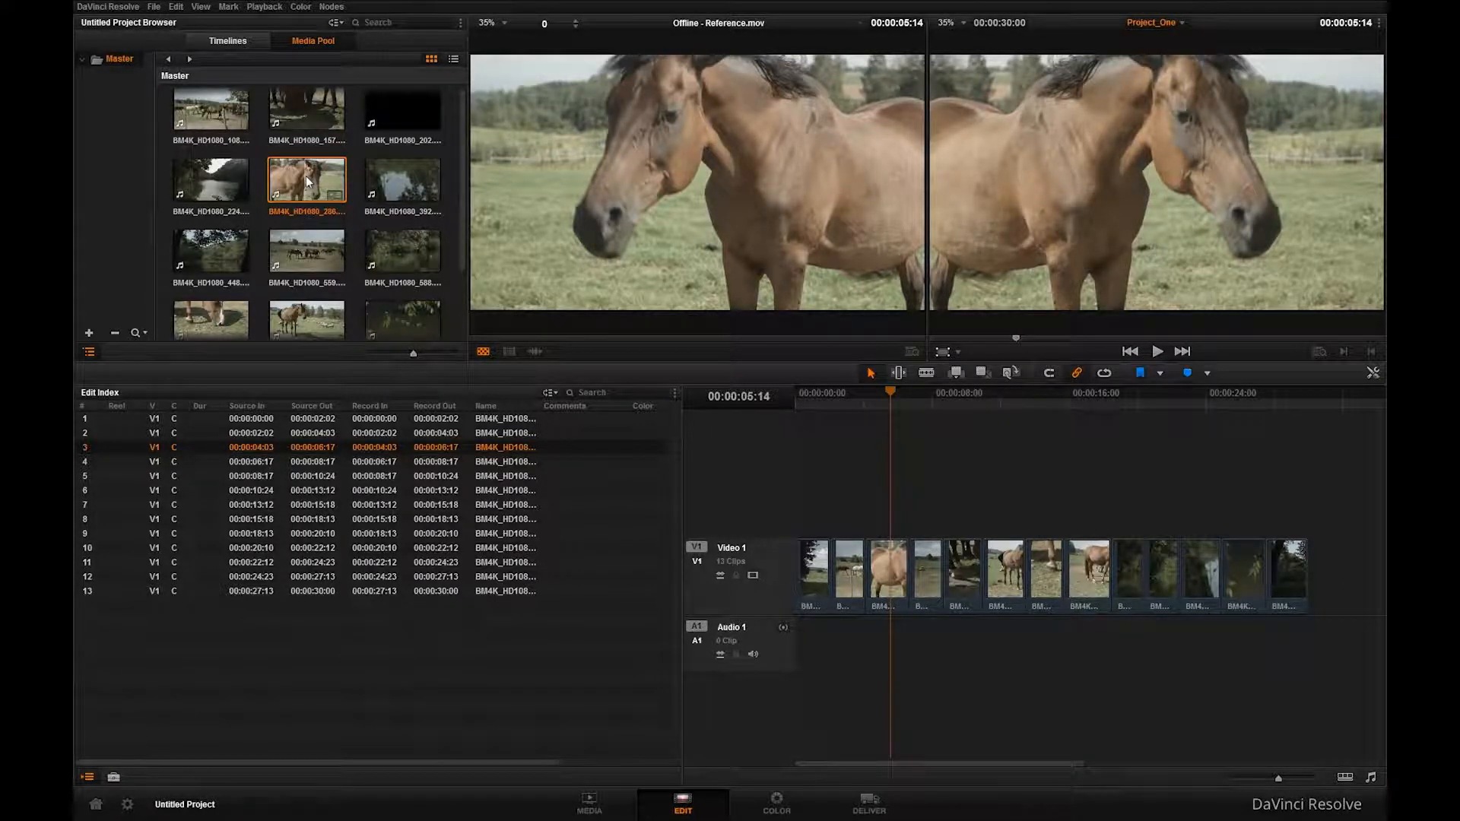
{"action": "right_click", "coordinate": [308, 180]}
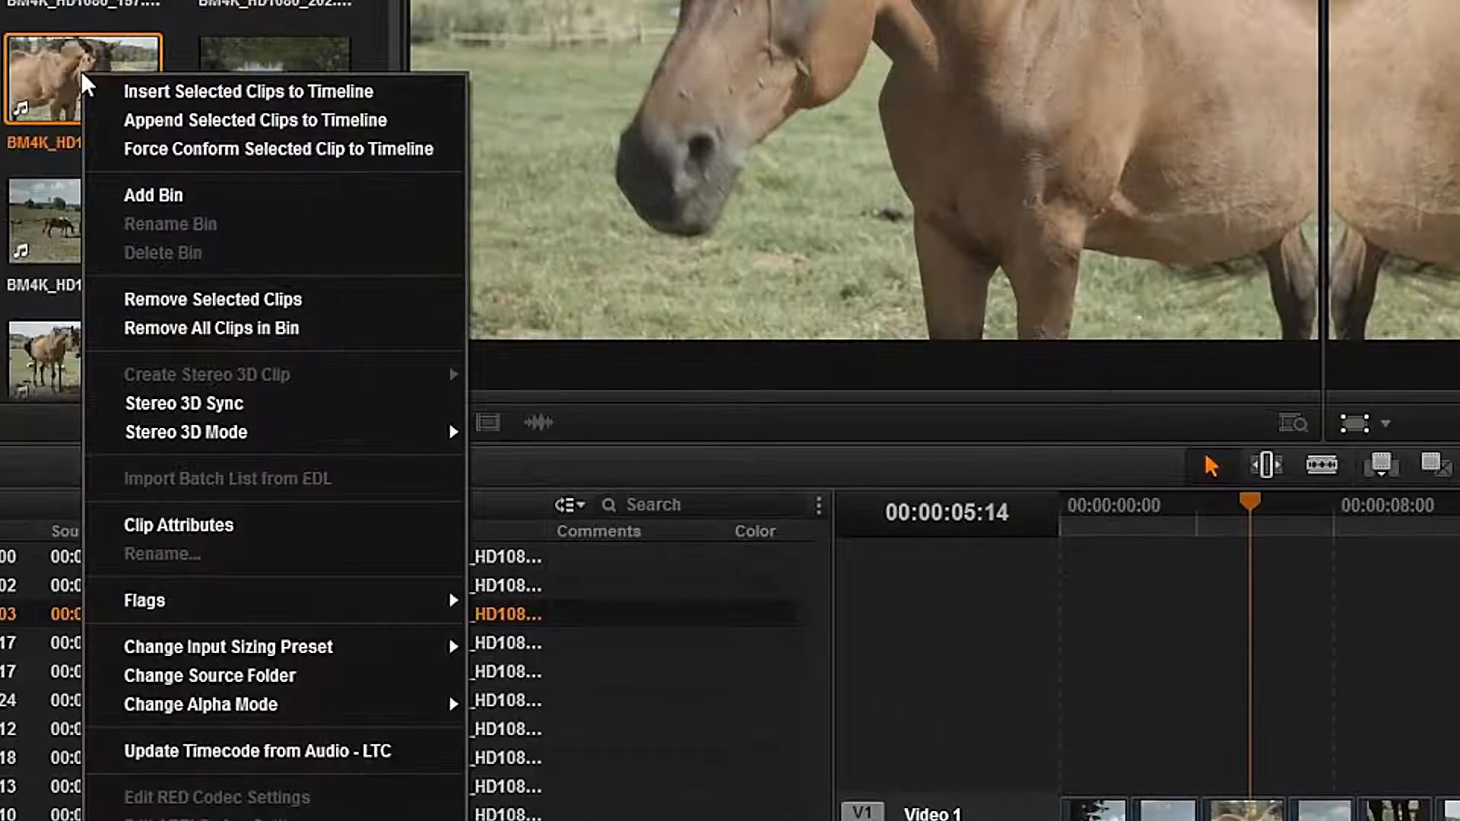
{"action": "left_click", "coordinate": [140, 524]}
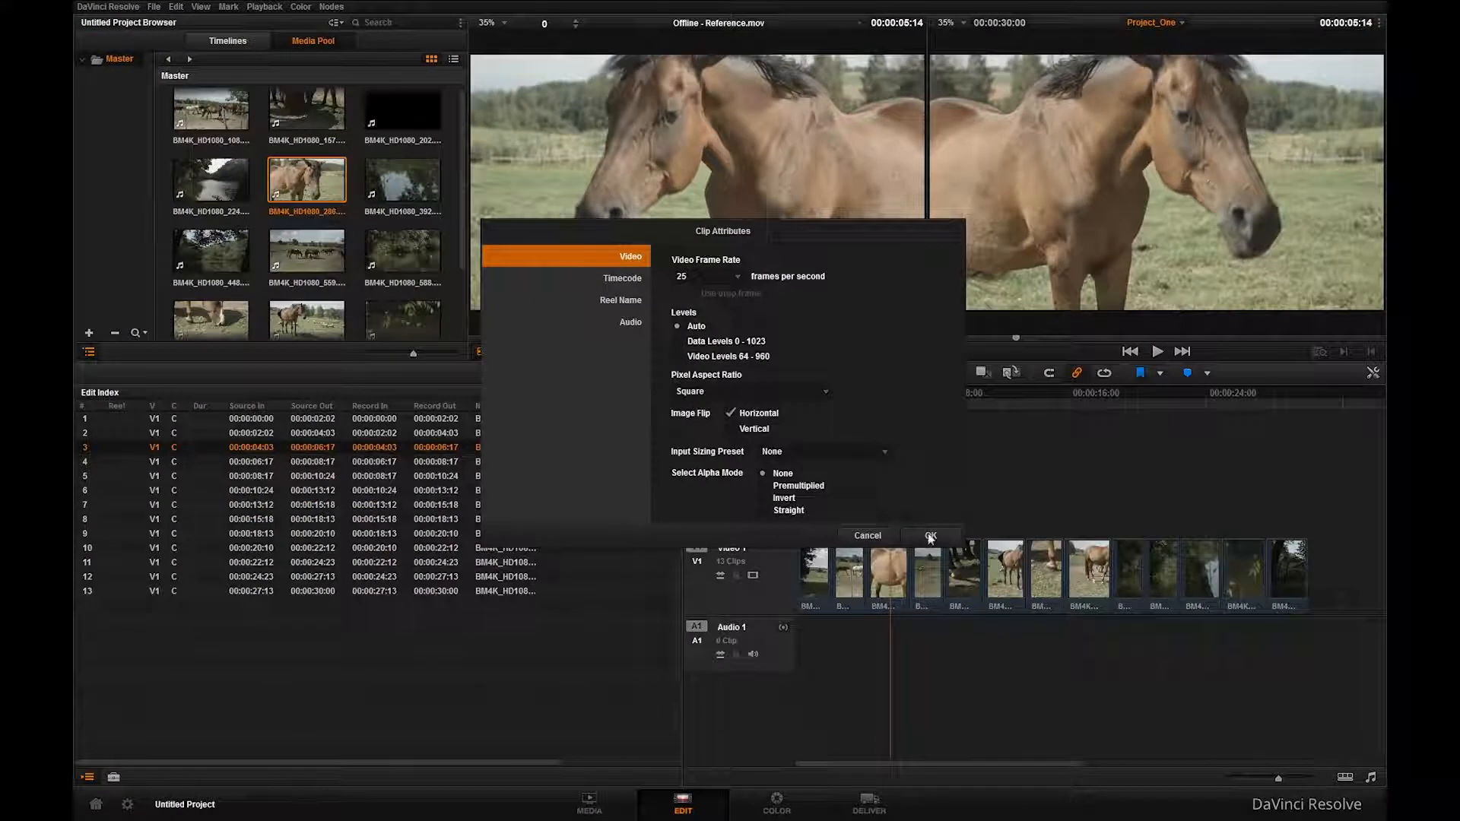
{"action": "left_click", "coordinate": [1331, 791]}
{"action": "left_click_drag", "start_coordinate": [888, 392], "coordinate": [891, 394]}
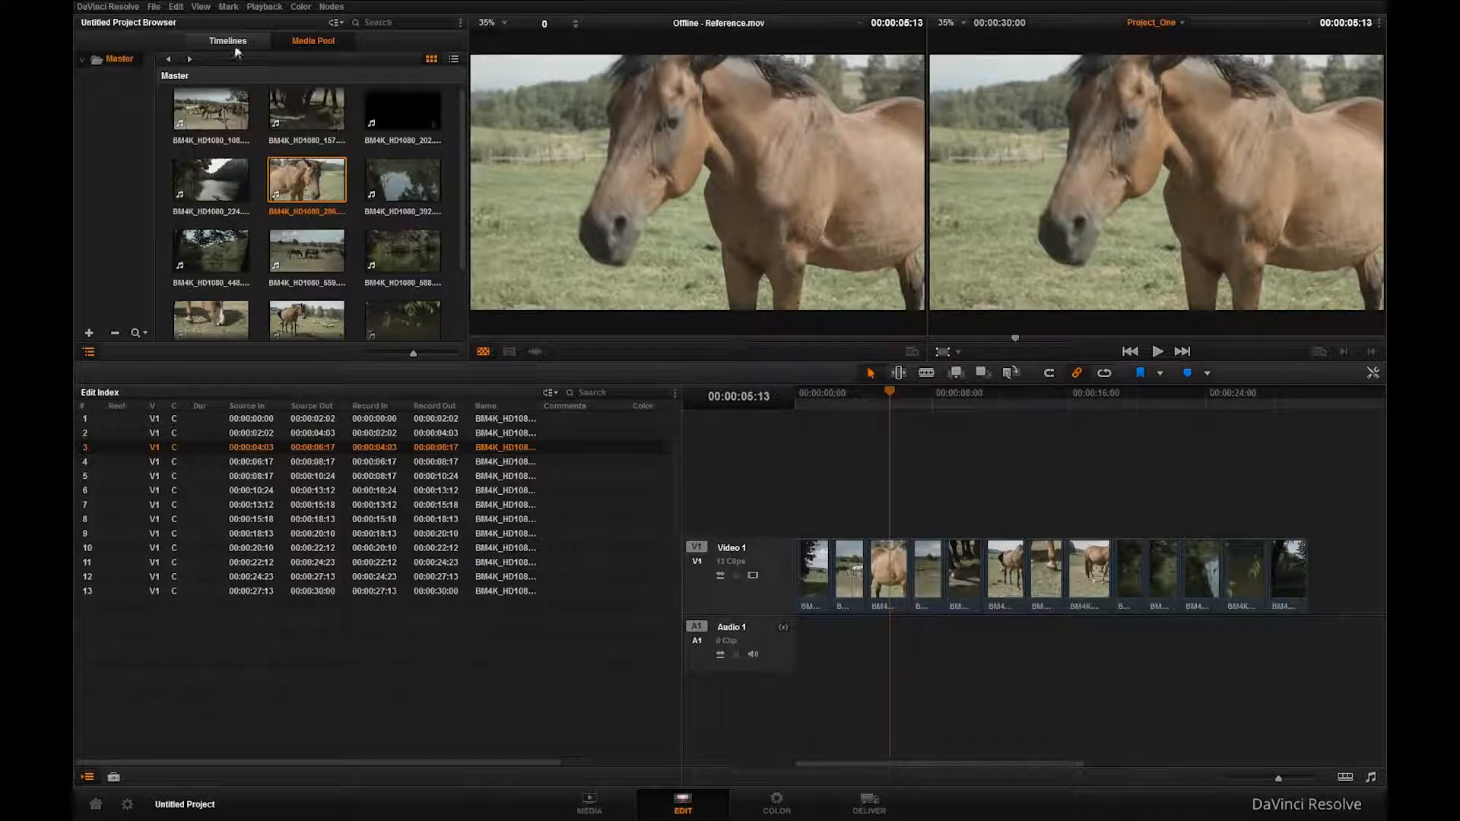
Undo the horizontal image flip made in the horse clip's attributes
{"action": "left_click", "coordinate": [177, 8]}
{"action": "left_click", "coordinate": [180, 23]}
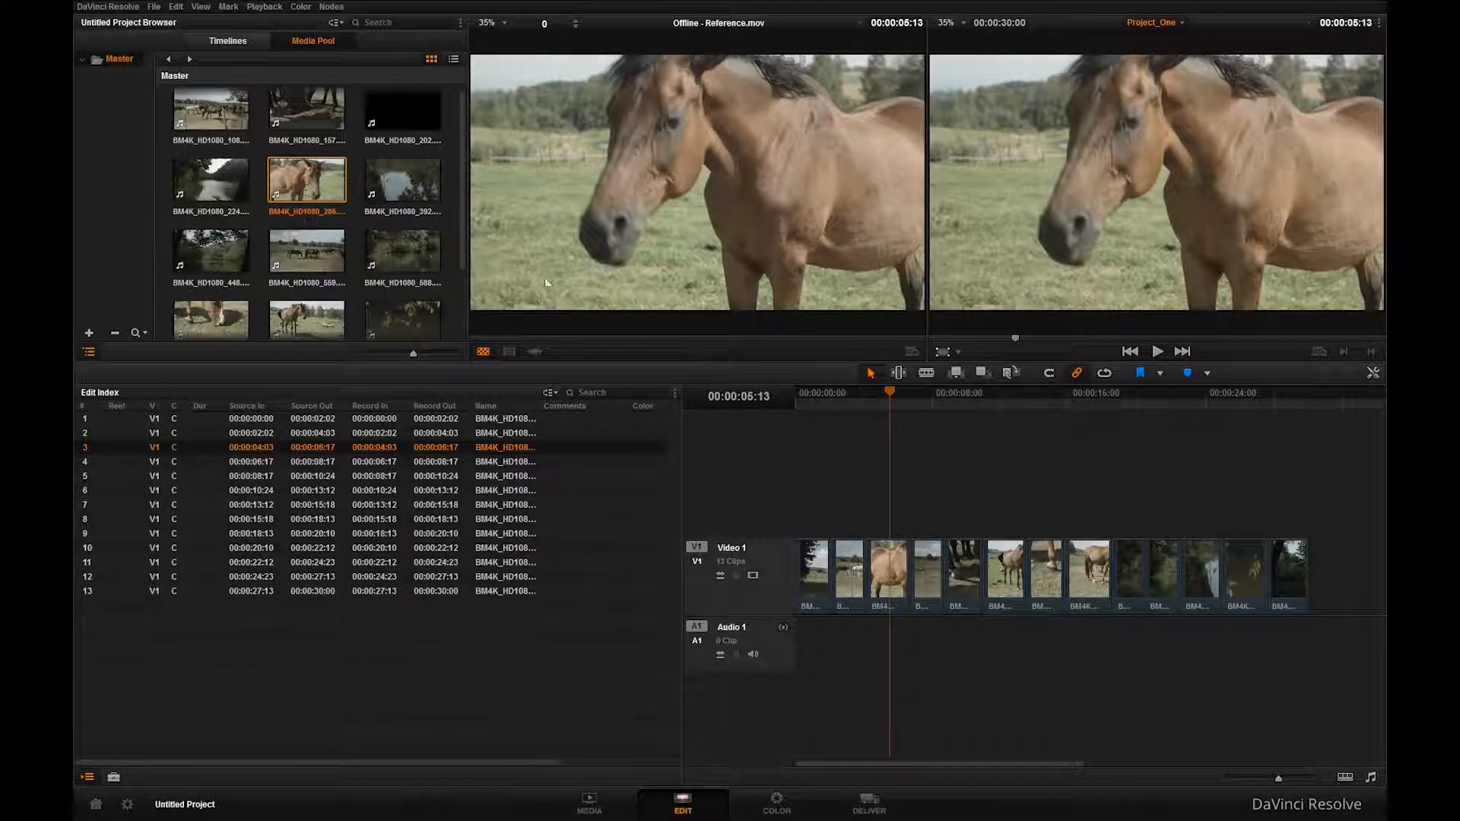
{"action": "left_click_drag", "start_coordinate": [890, 394], "coordinate": [893, 394]}
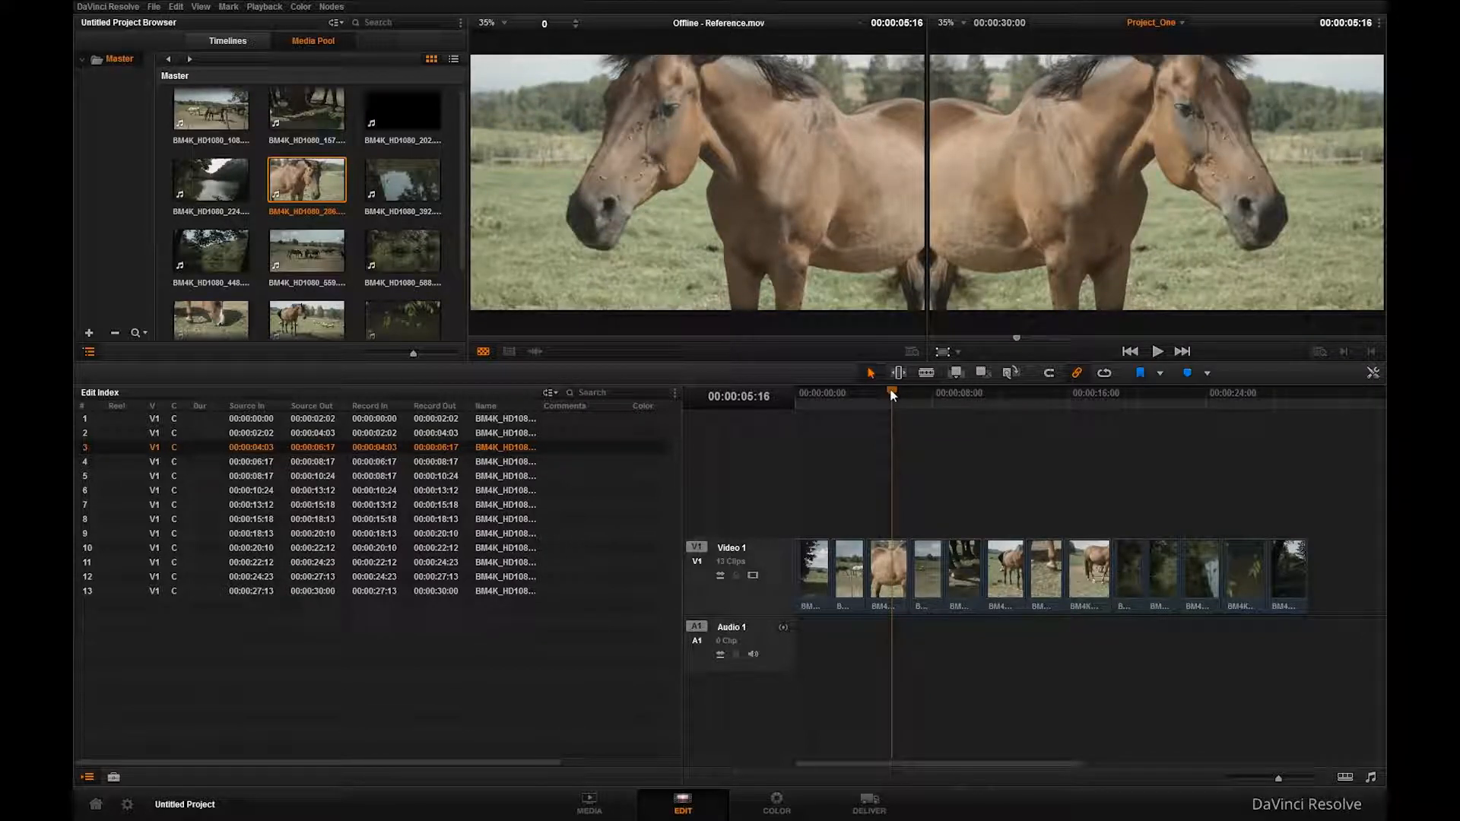
Flip the third timeline clip horizontally with Input Sizing on the Color page and compare it with the reference on the Edit page
{"action": "left_click", "coordinate": [780, 803]}
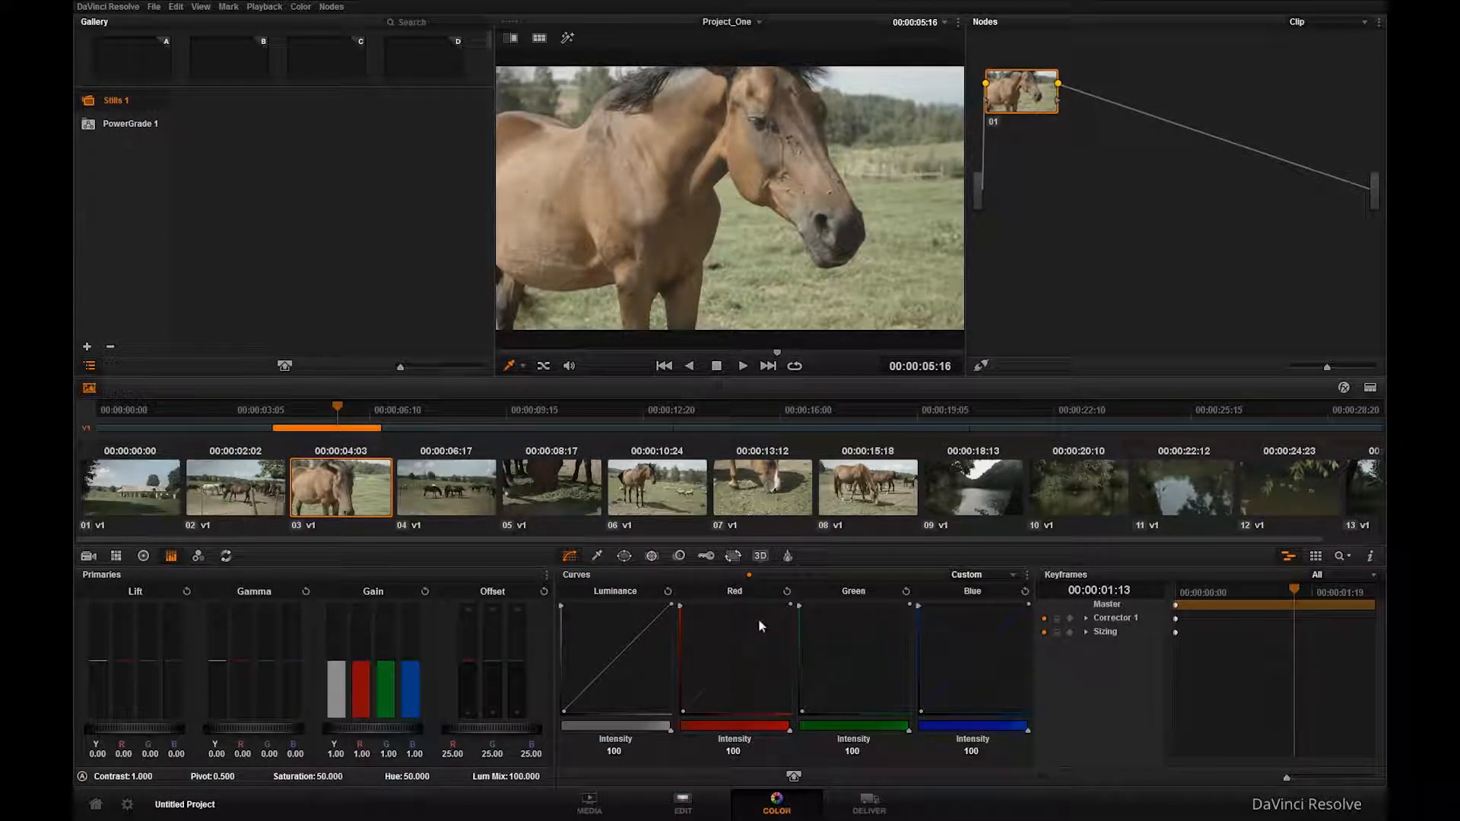
{"action": "left_click", "coordinate": [733, 557]}
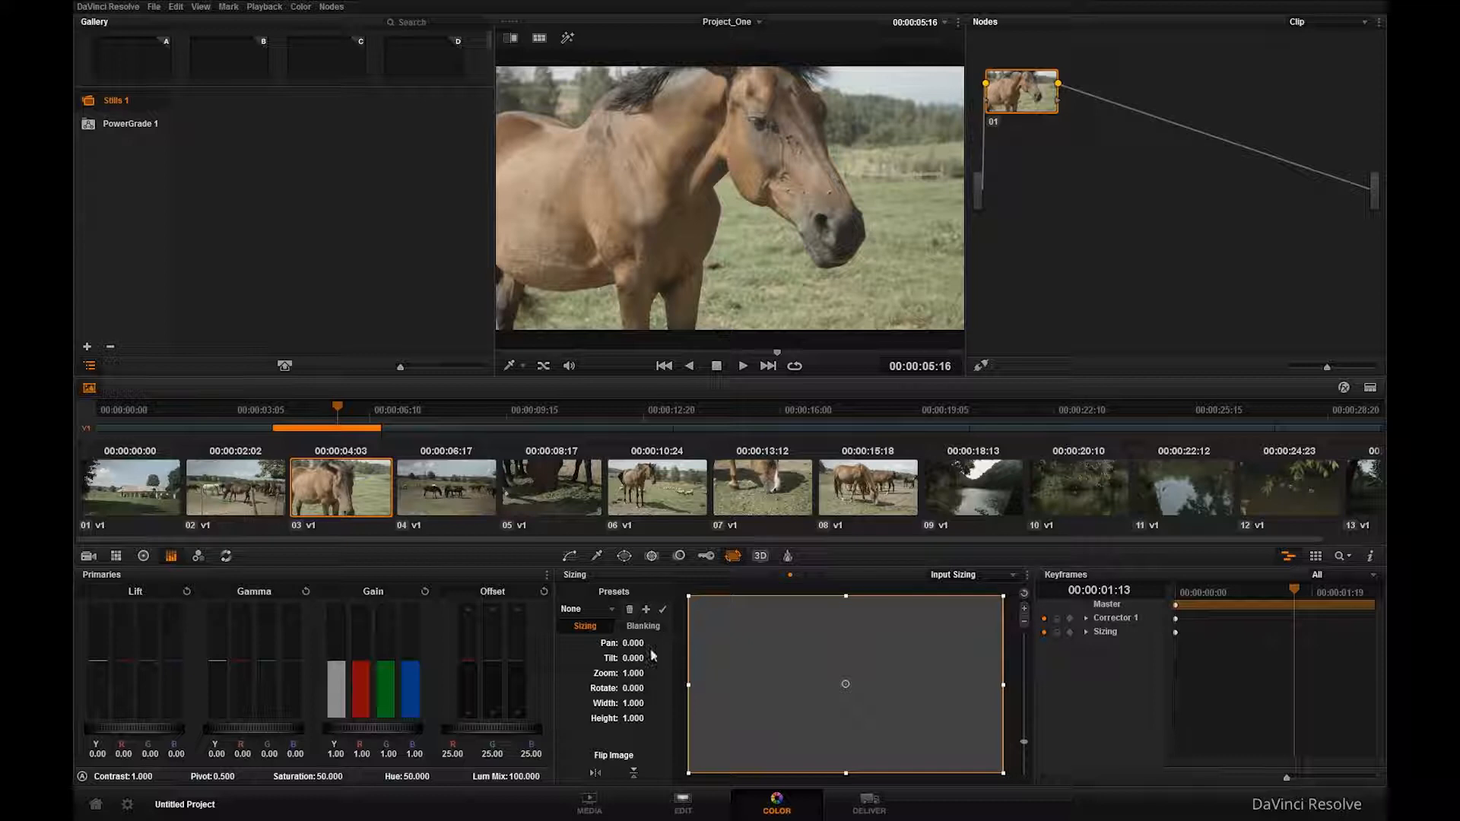
{"action": "left_click", "coordinate": [597, 773]}
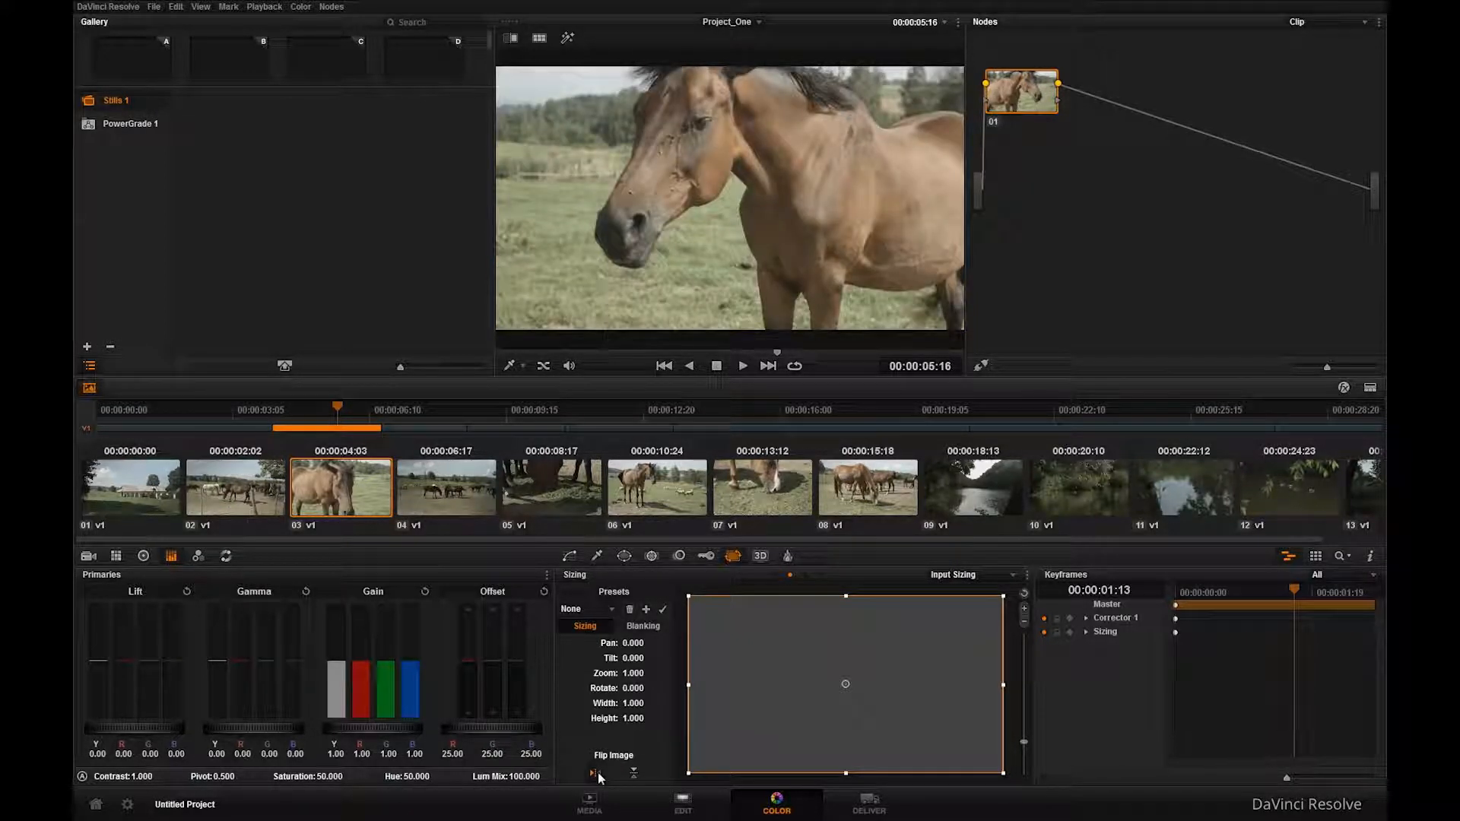
{"action": "left_click", "coordinate": [683, 802]}
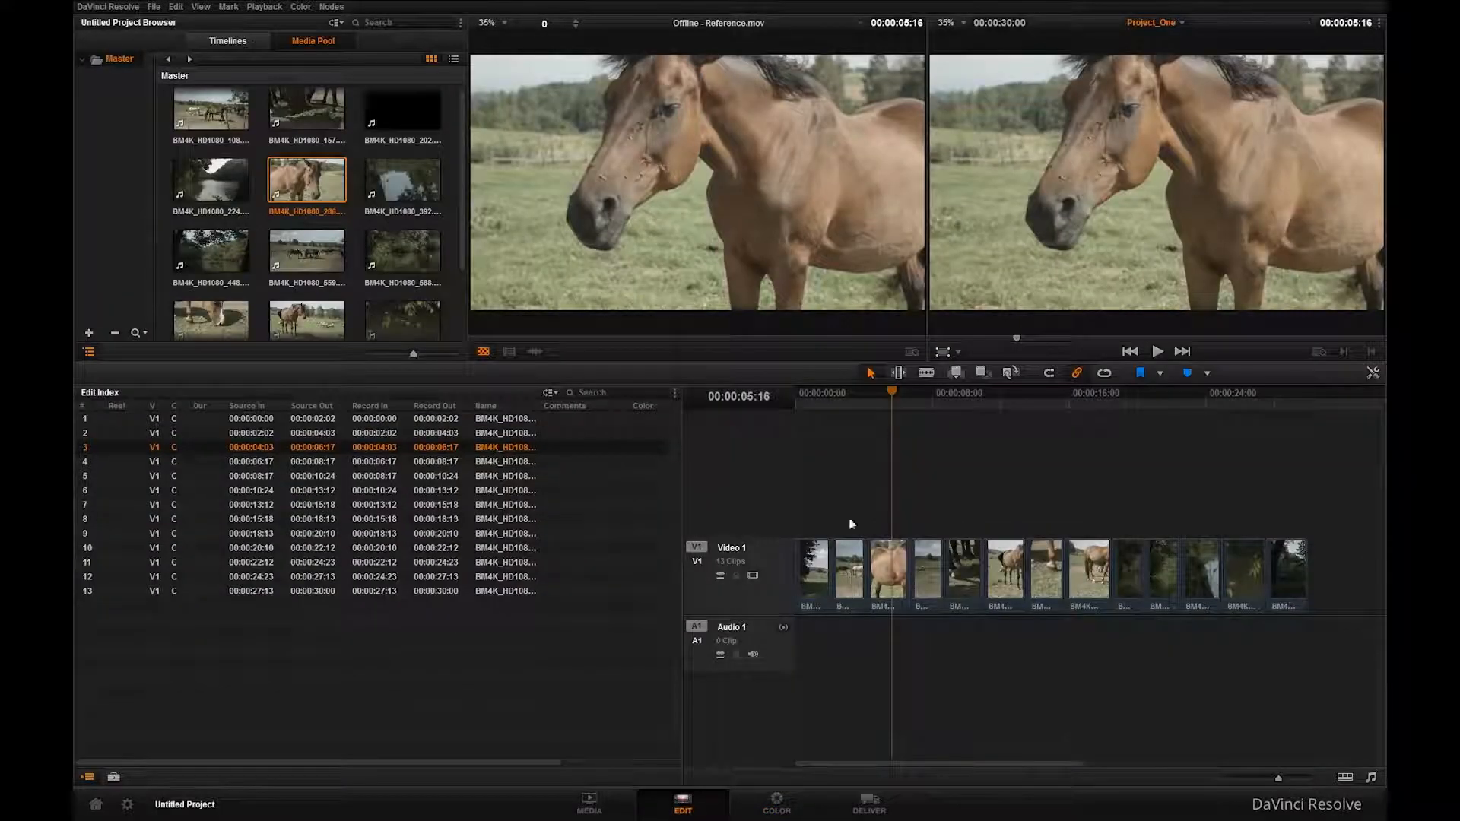
{"action": "left_click_drag", "start_coordinate": [892, 393], "coordinate": [886, 396]}
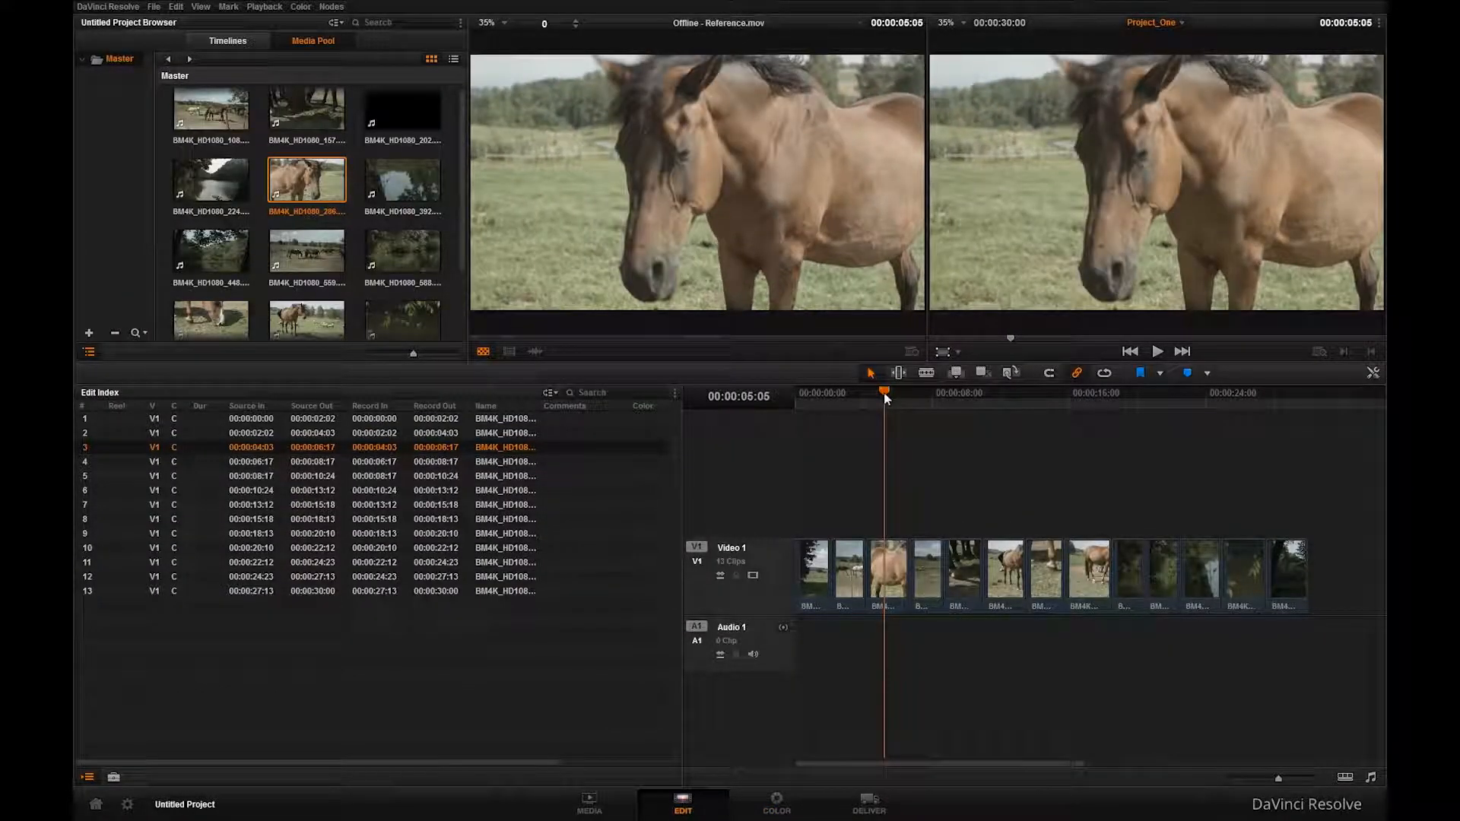
Try a linked zoom of 1.15 on the ninth clip, the lake shot, in the Inspector, and set it back to 1
{"action": "left_click", "coordinate": [1126, 394]}
{"action": "left_click_drag", "start_coordinate": [1126, 394], "coordinate": [1133, 394]}
{"action": "left_click", "coordinate": [1373, 374]}
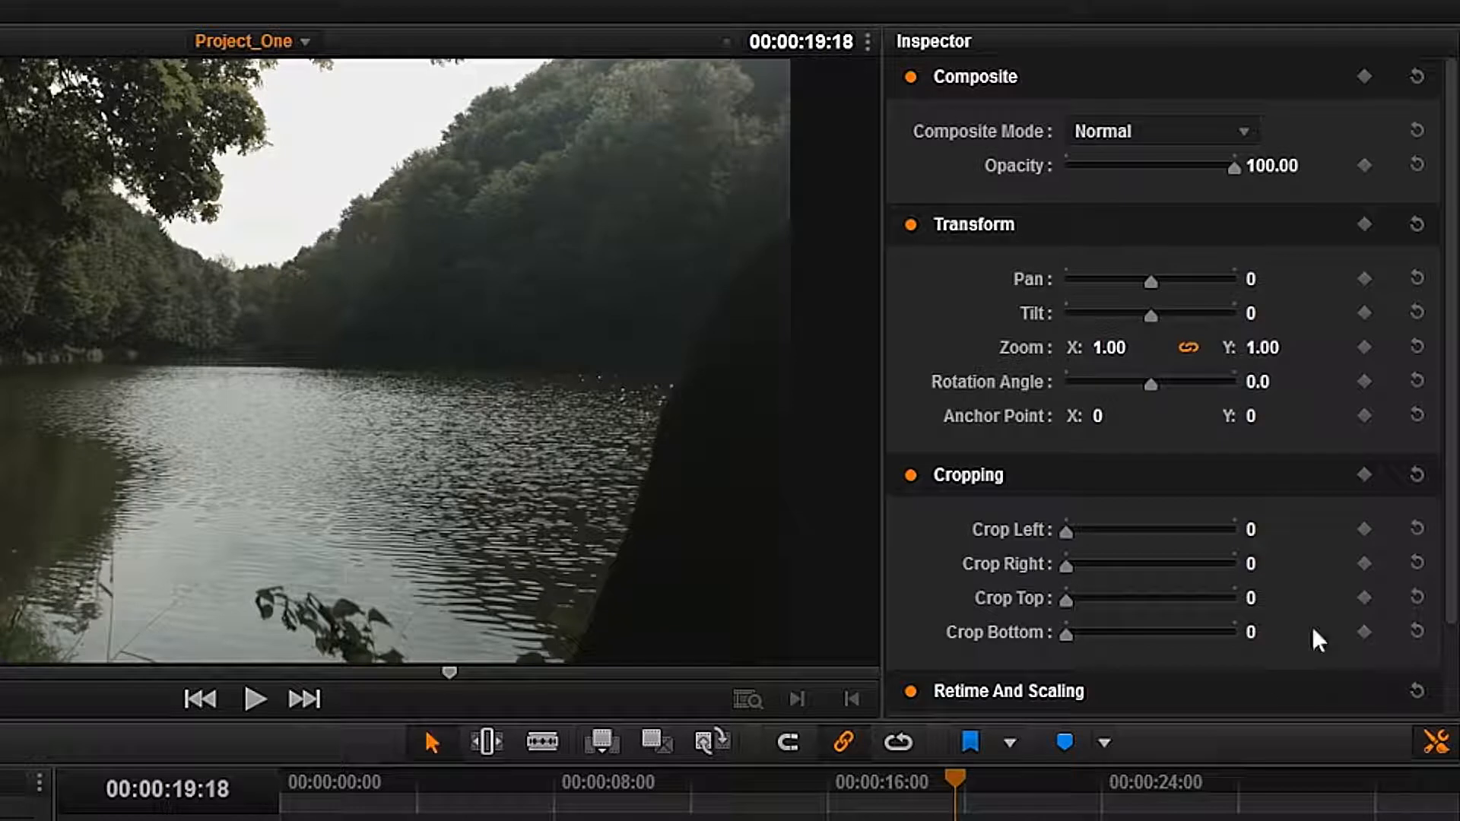
{"action": "double_click", "coordinate": [1109, 349]}
{"action": "type", "text": "1.15"}
{"action": "key", "text": "Return"}
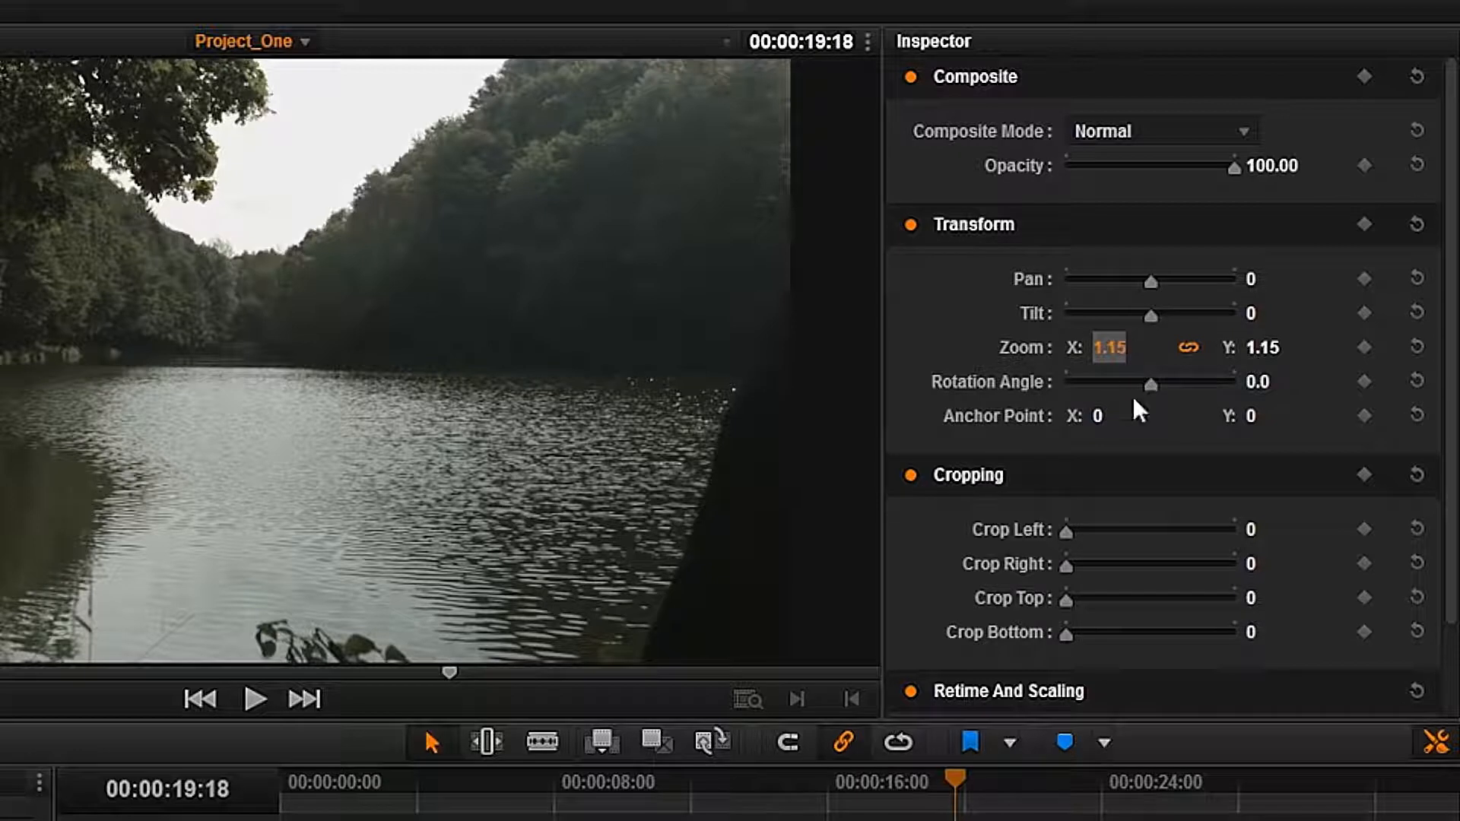
{"action": "type", "text": "1"}
{"action": "key", "text": "Return"}
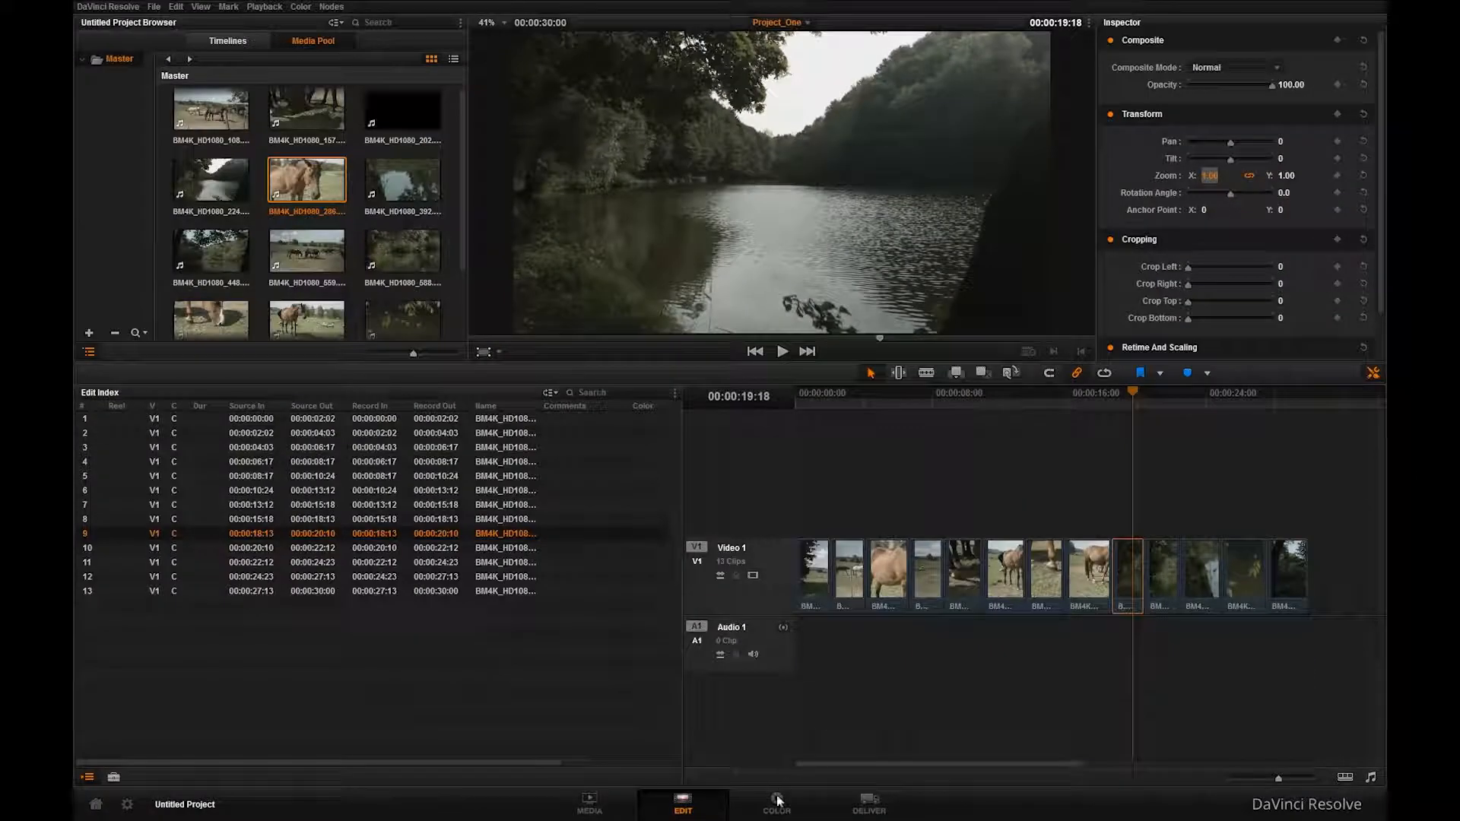
On the Color page, set the viewer's reference mode to Offline and turn on the image wipe for the lake shot
{"action": "left_click", "coordinate": [777, 800]}
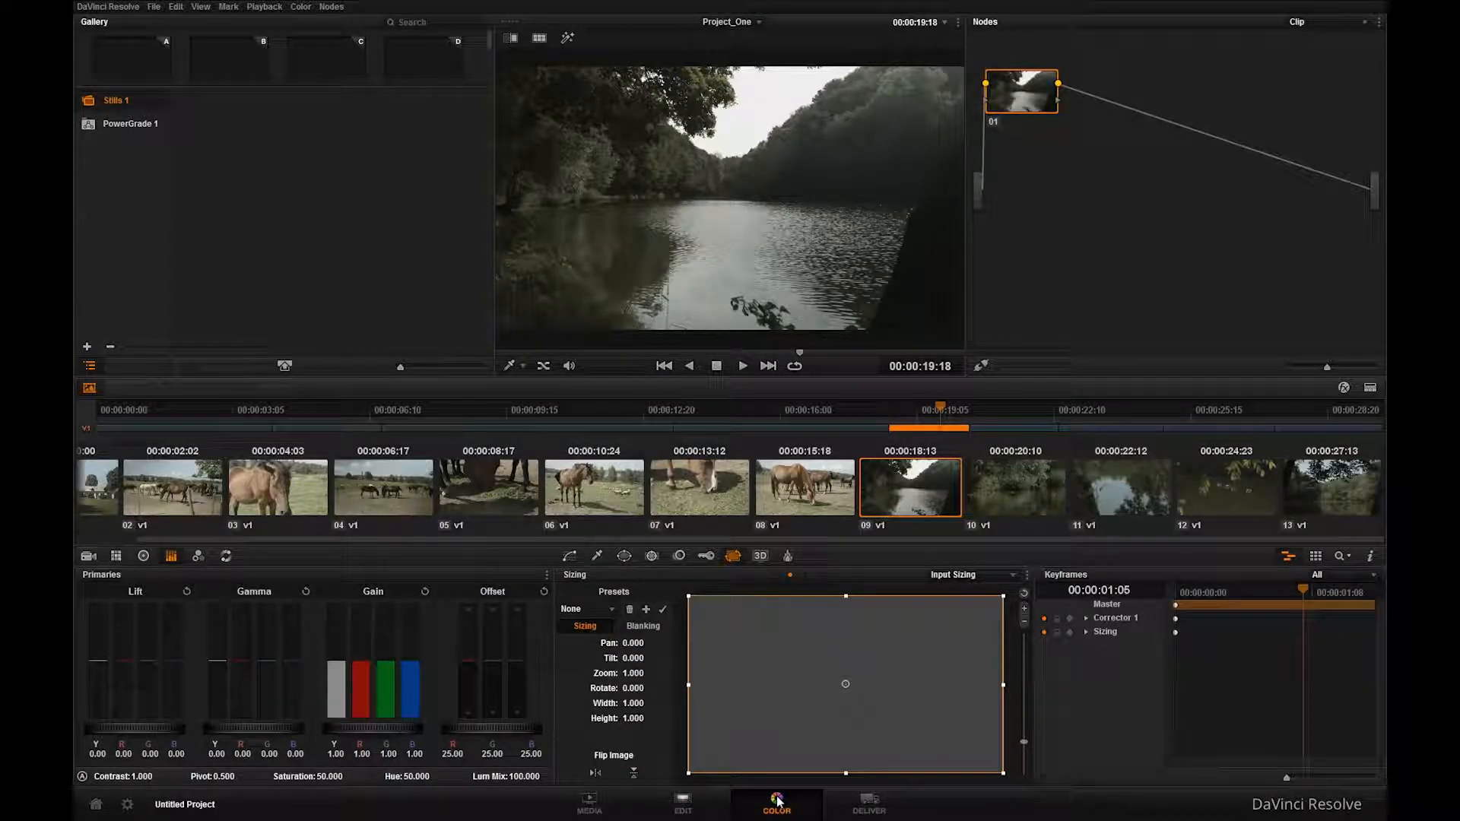
{"action": "right_click", "coordinate": [543, 313]}
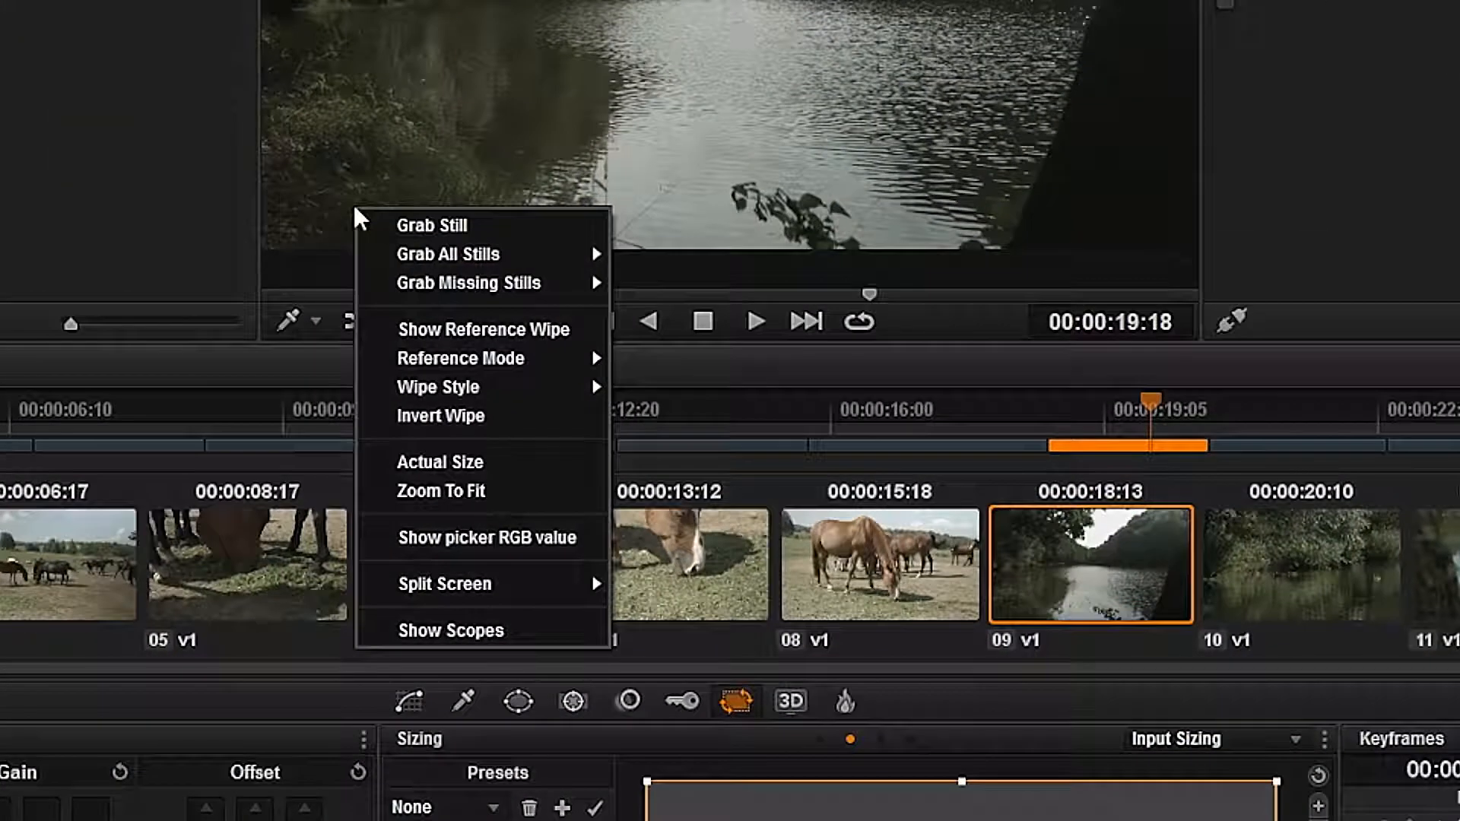
{"action": "mouse_move", "coordinate": [487, 358]}
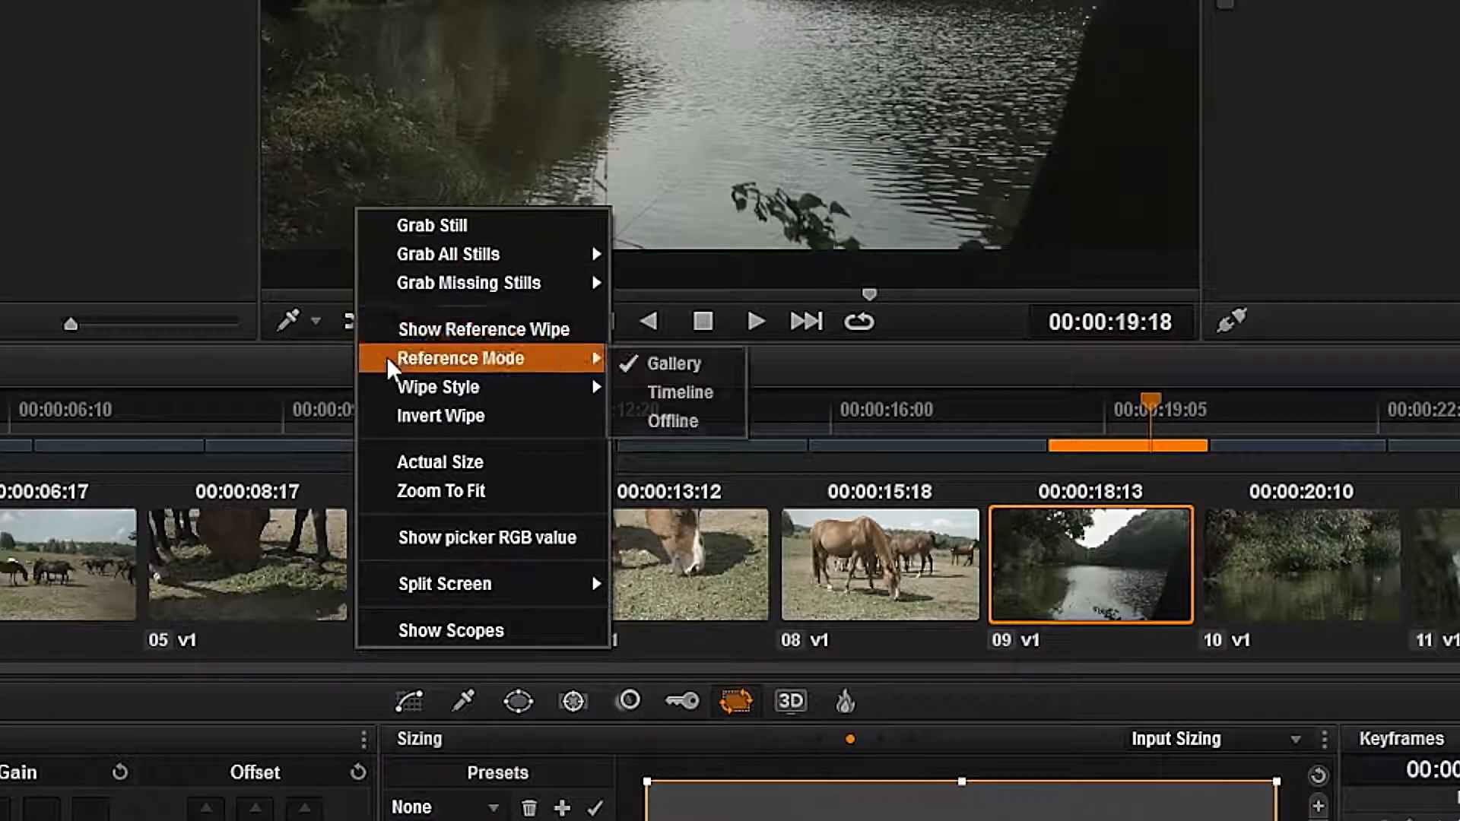
{"action": "left_click", "coordinate": [704, 420]}
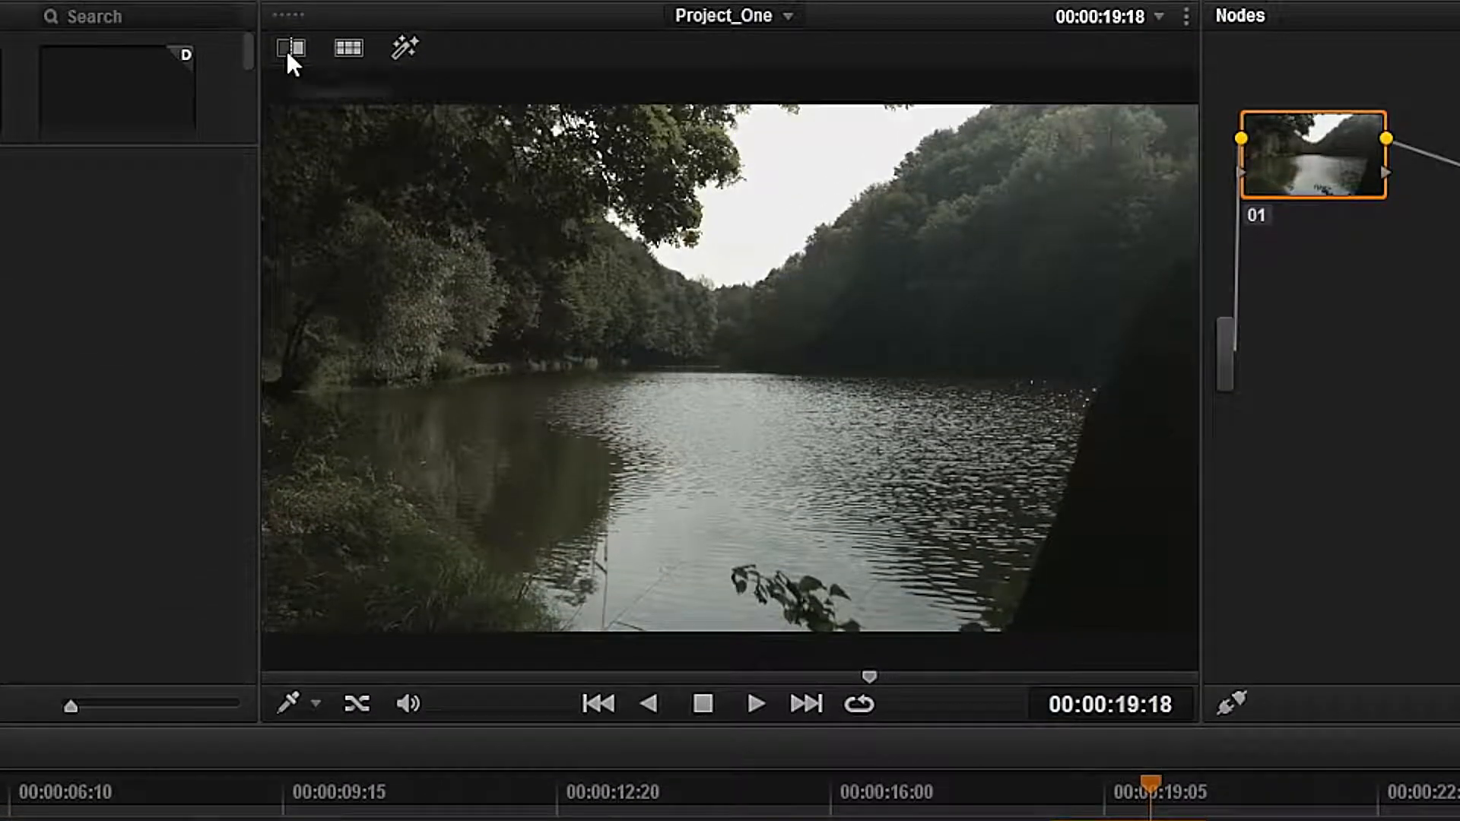
{"action": "left_click", "coordinate": [289, 51]}
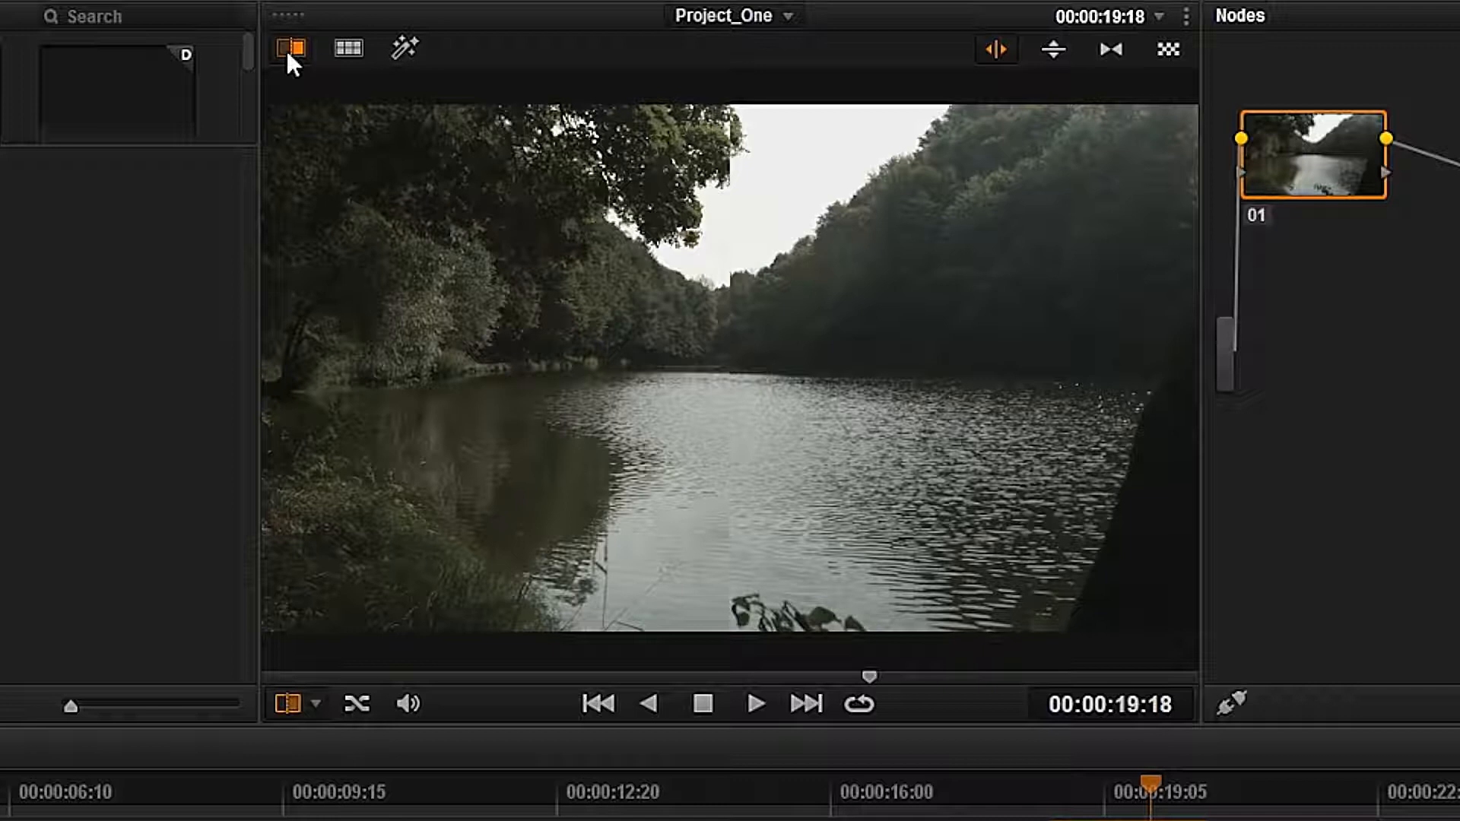
Split the reference wipe between upper and lower image halves, move the split line lower, and change the wipe style to a mix
{"action": "left_click", "coordinate": [1046, 59]}
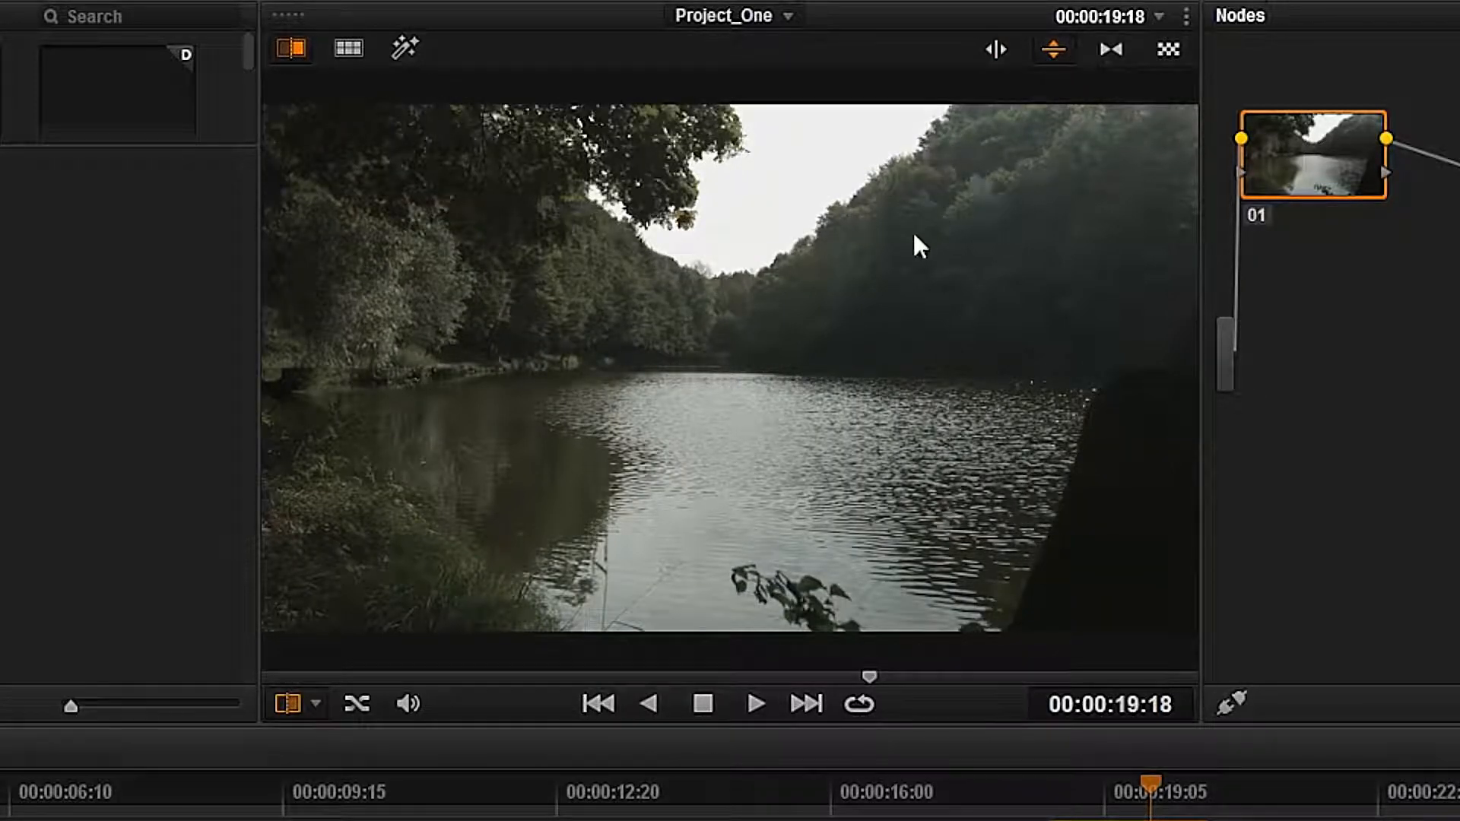
{"action": "left_click_drag", "start_coordinate": [642, 313], "coordinate": [600, 487]}
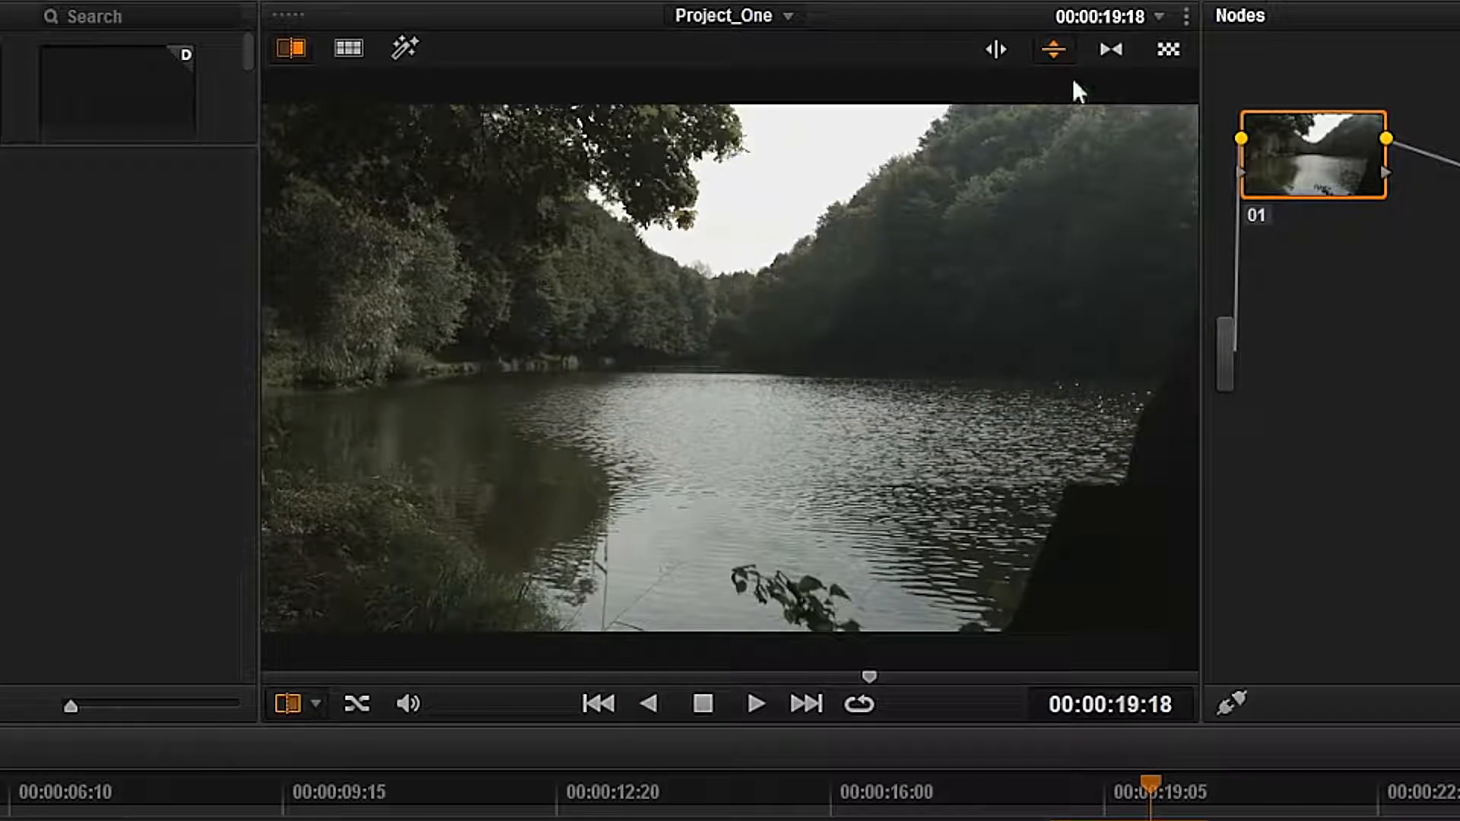
{"action": "left_click", "coordinate": [1104, 52]}
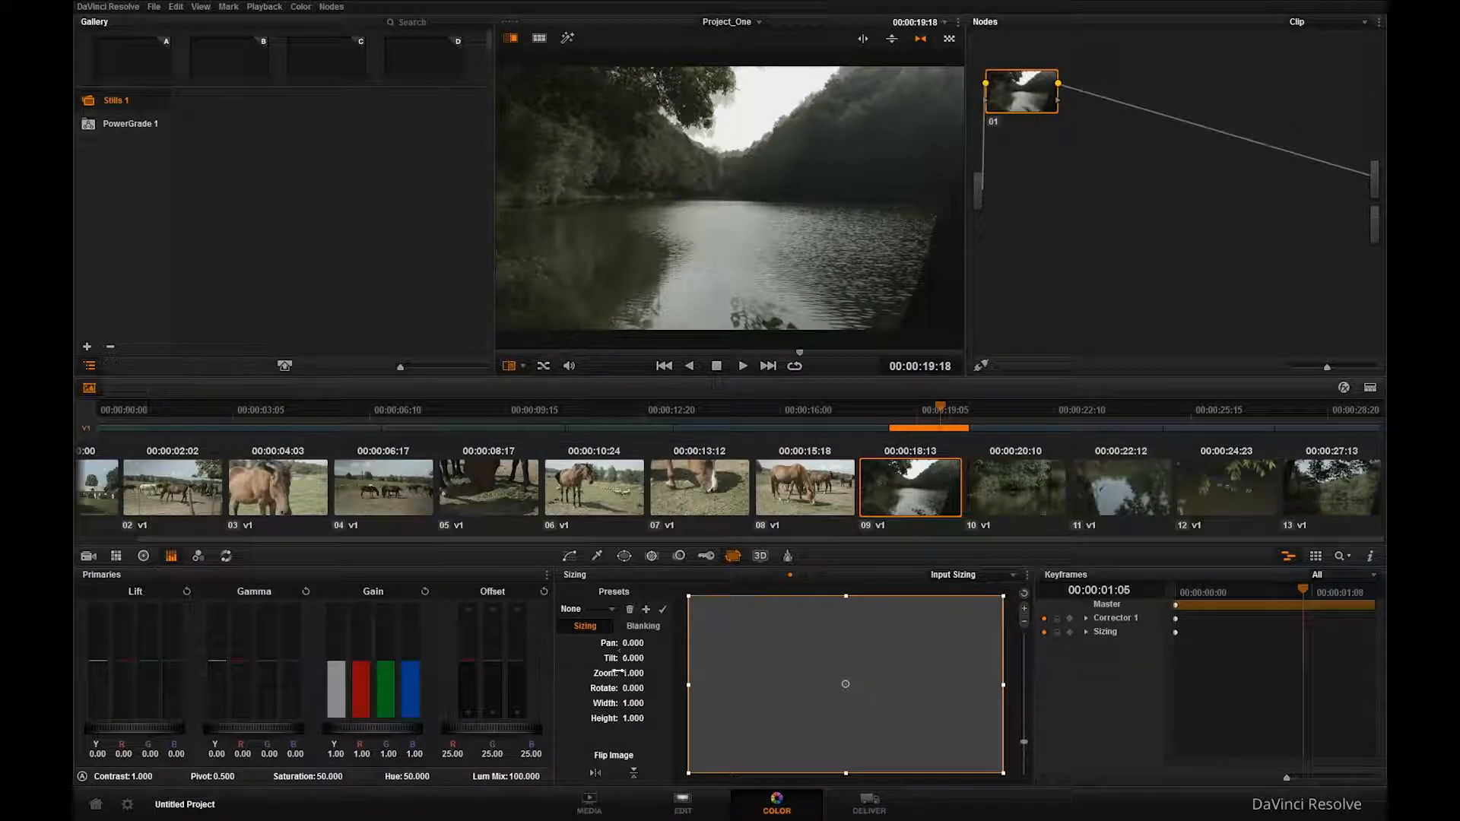
Set the lake shot's Input Sizing zoom to 1.152 and compare the timeline with the offline reference on the Edit page, back to the first clip
{"action": "left_click_drag", "start_coordinate": [625, 672], "coordinate": [647, 675]}
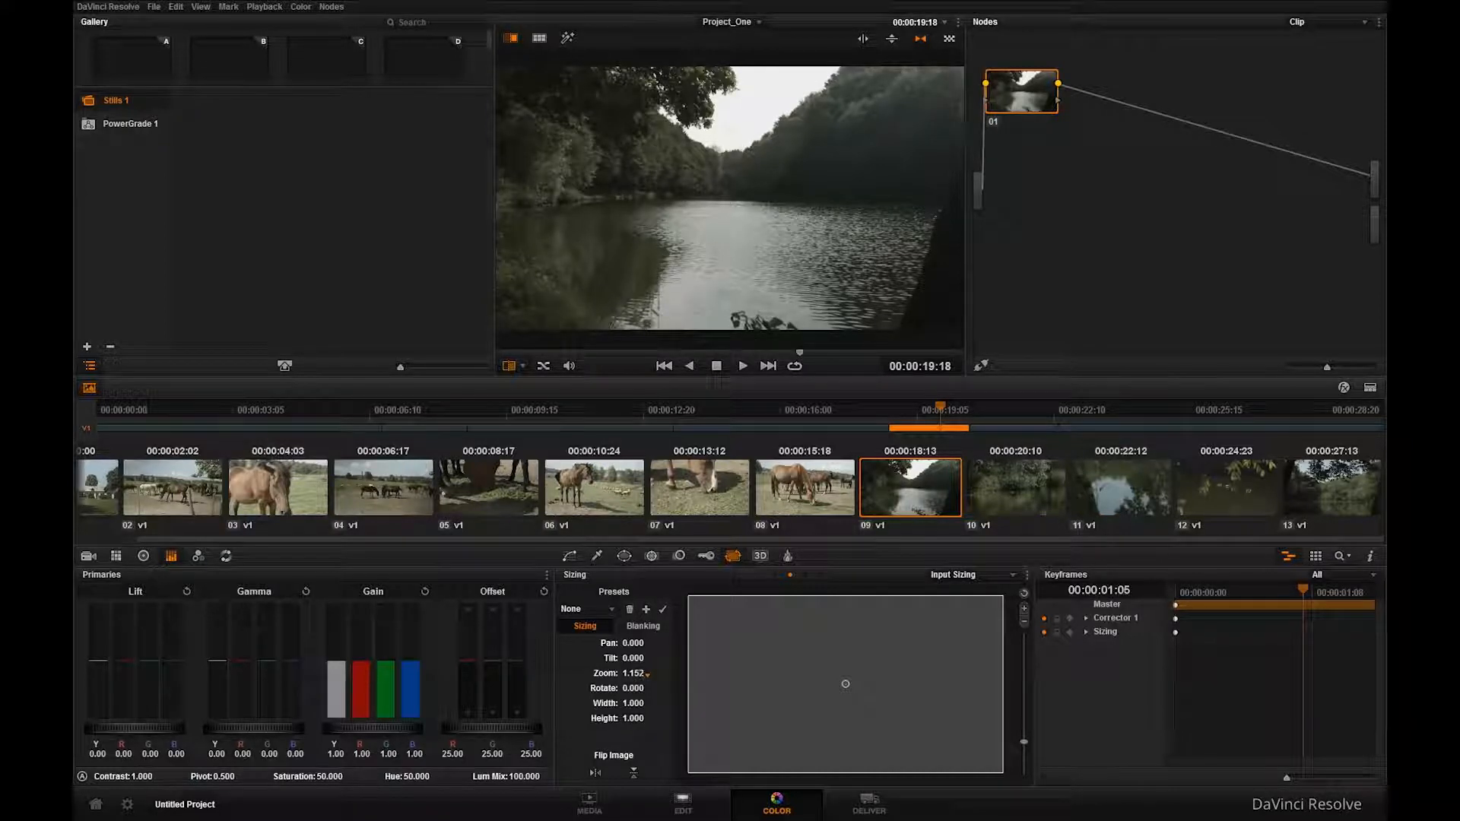
{"action": "left_click", "coordinate": [684, 805]}
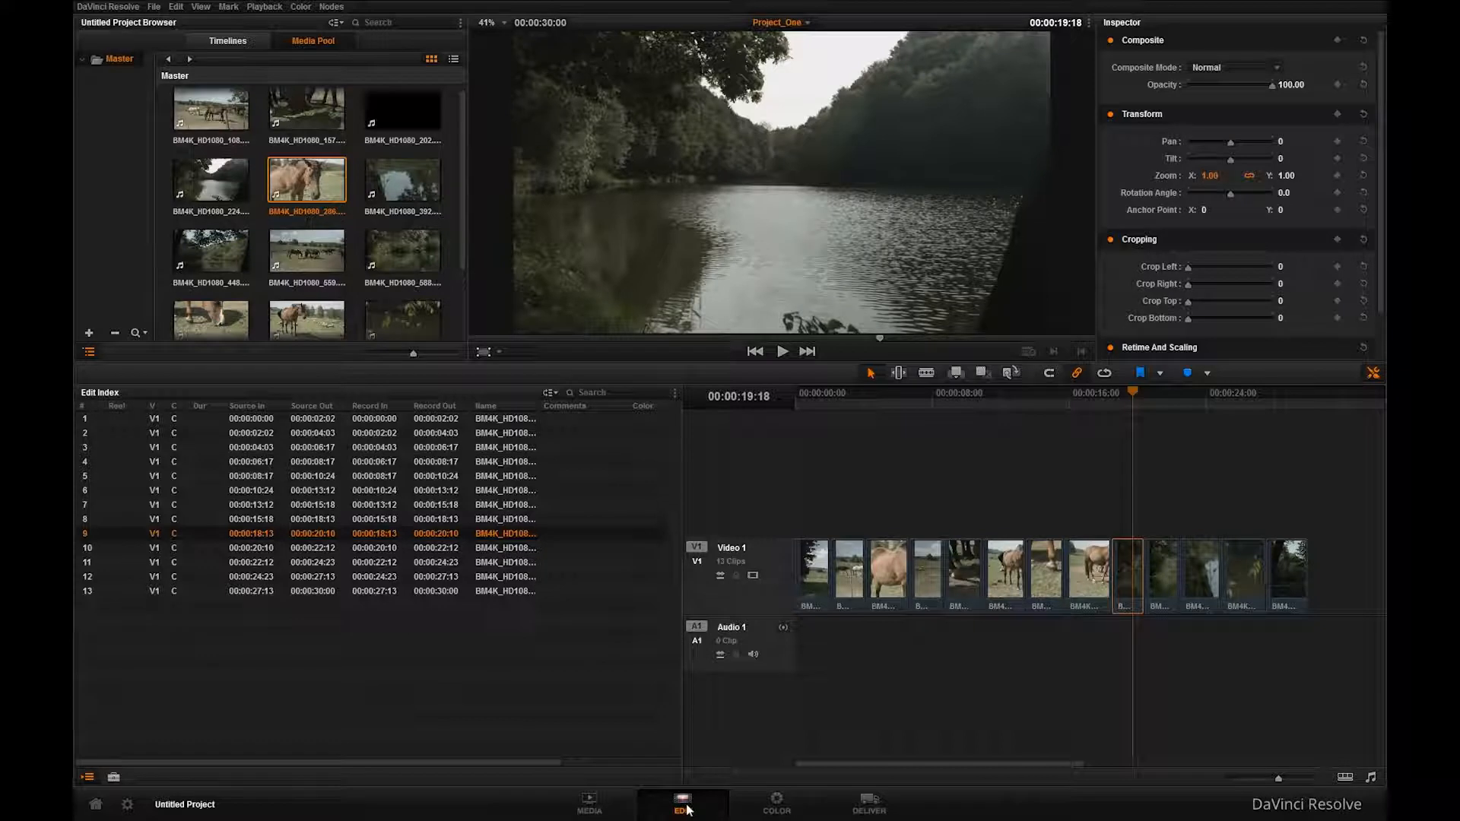
{"action": "left_click", "coordinate": [1374, 373]}
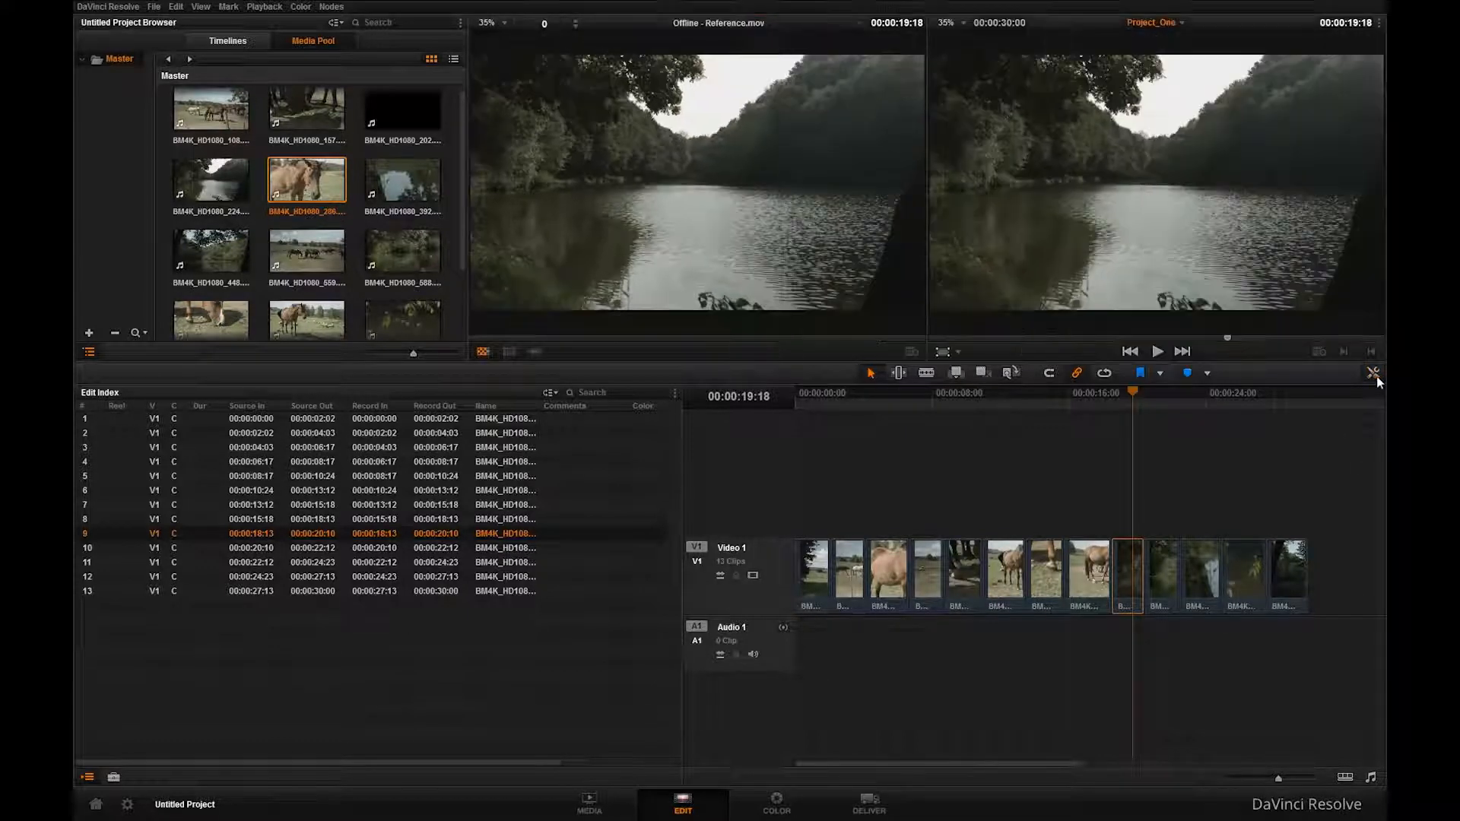
{"action": "left_click_drag", "start_coordinate": [1138, 392], "coordinate": [814, 392]}
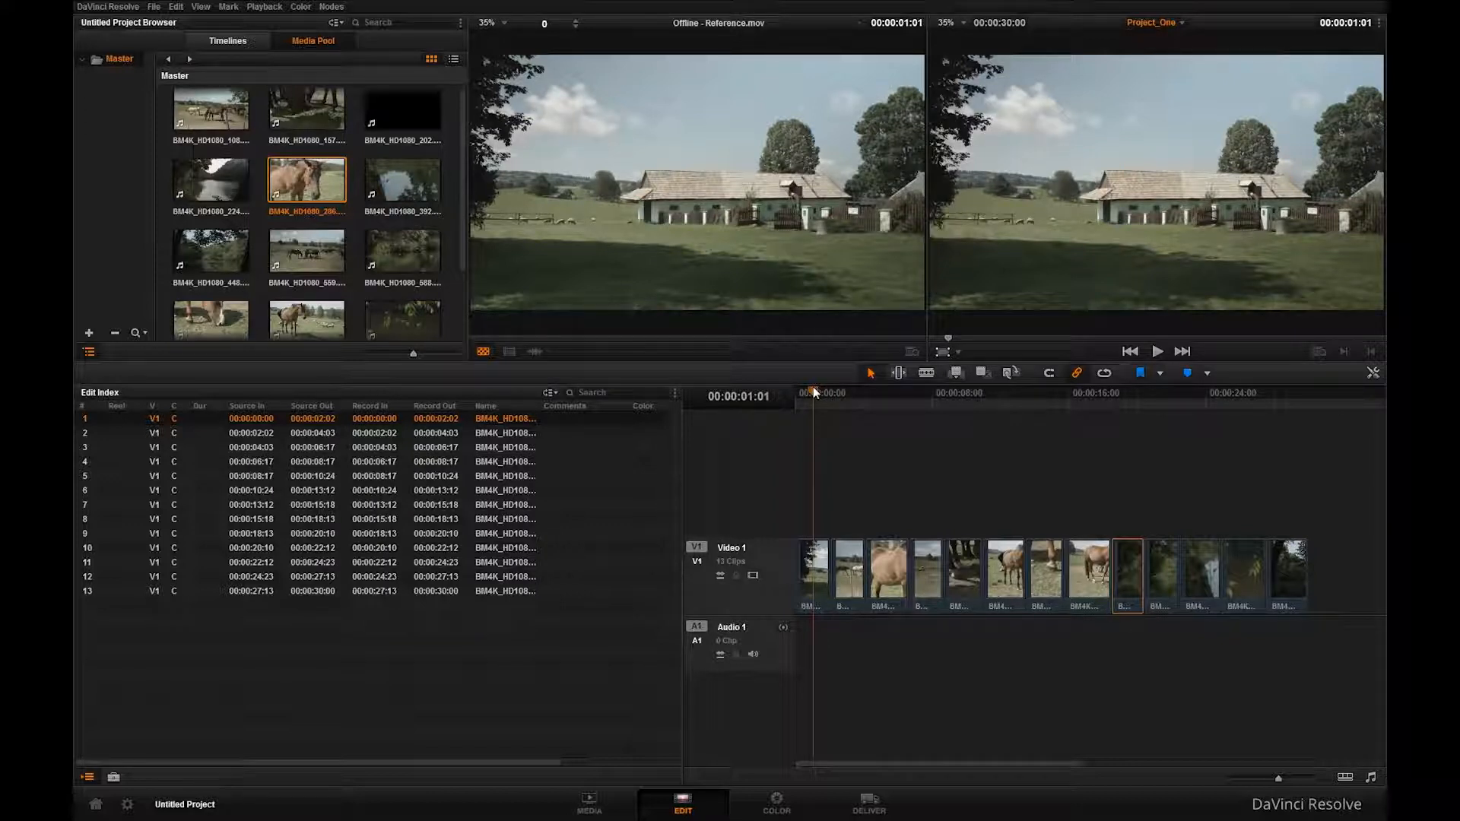
Check the timecode settings of Reference.mov in its Clip Attributes on the Media page
{"action": "left_click", "coordinate": [617, 808]}
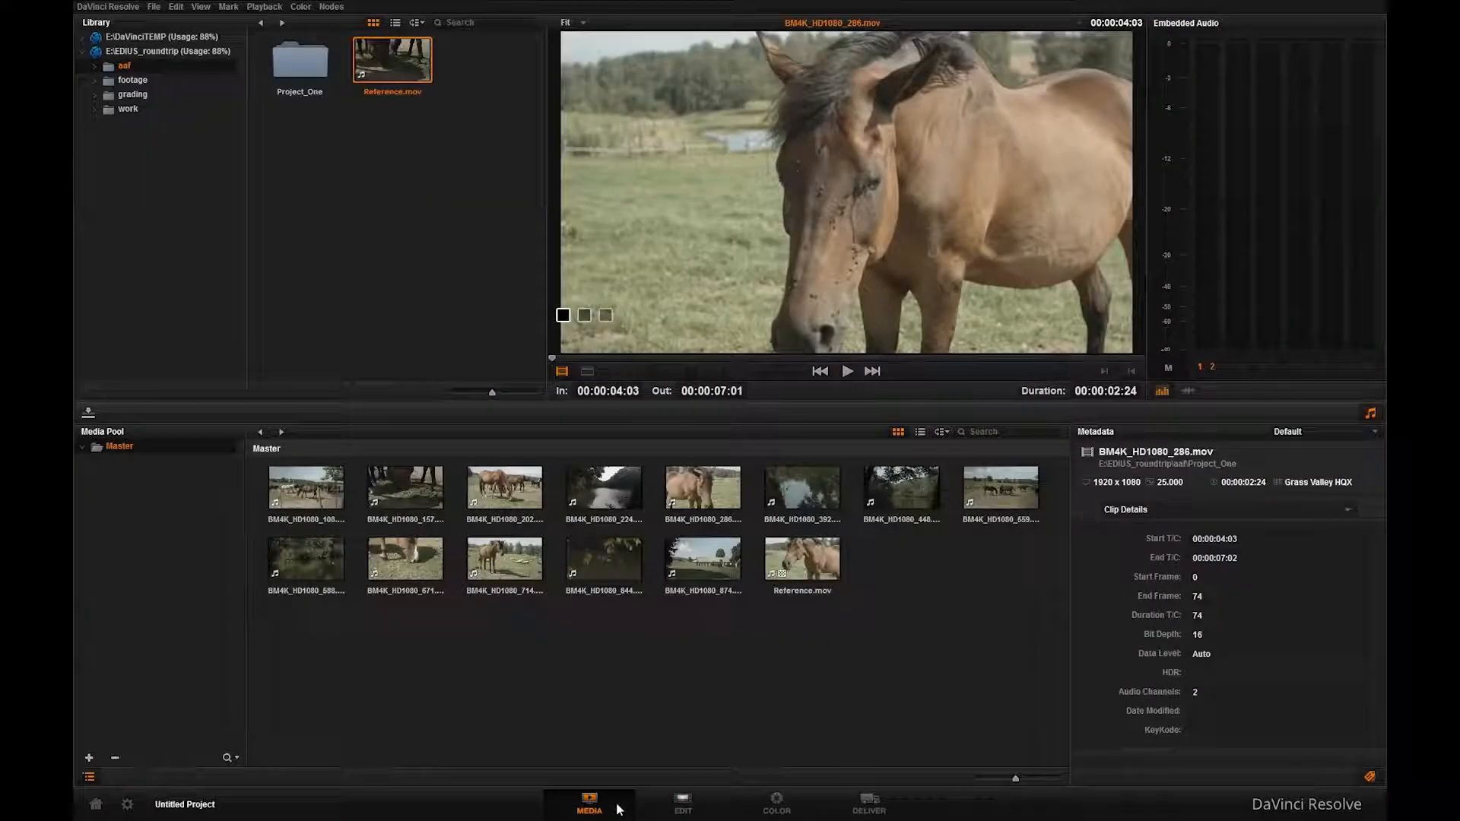
{"action": "left_click", "coordinate": [802, 559]}
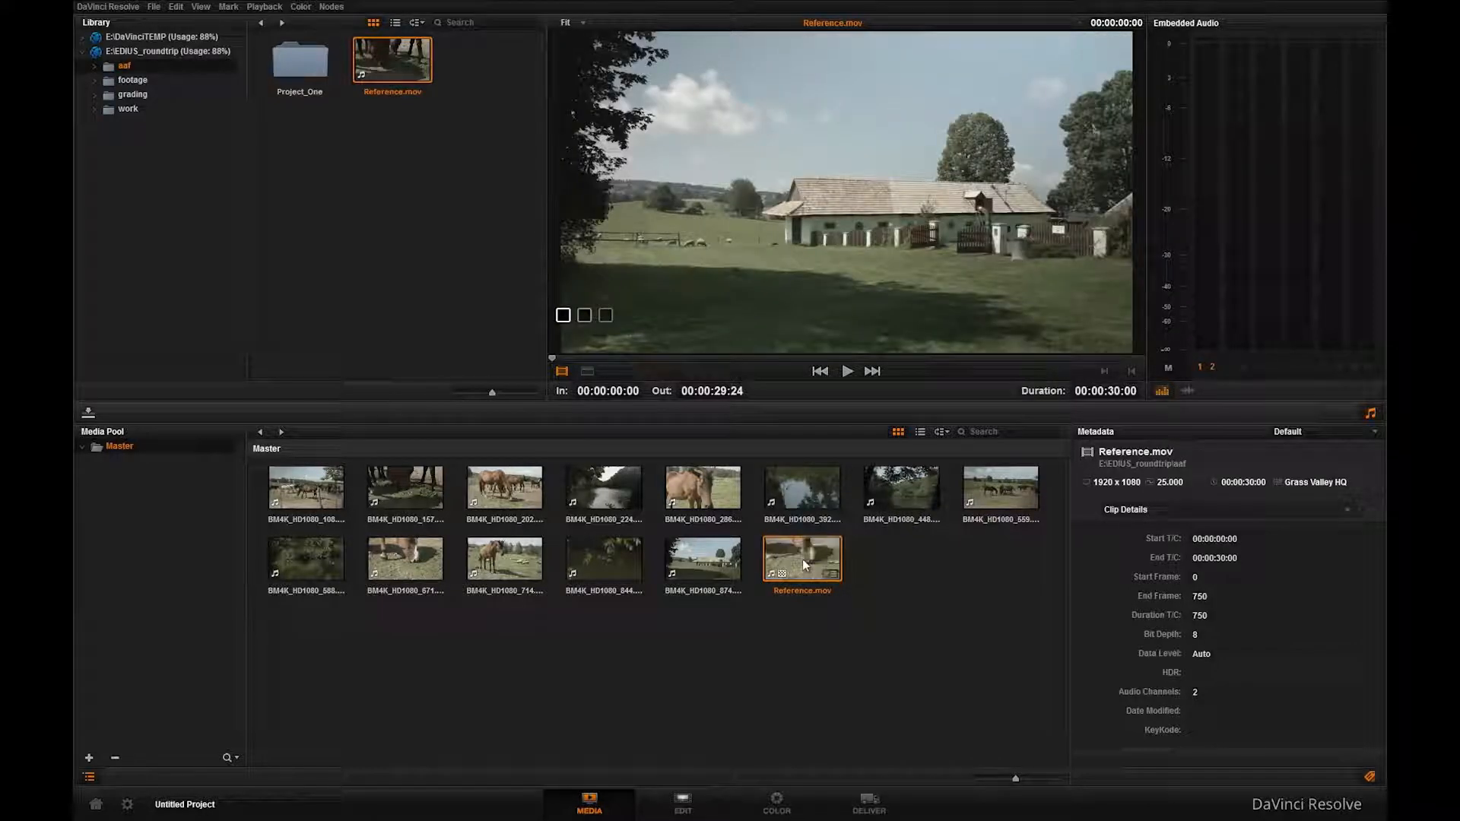
{"action": "right_click", "coordinate": [801, 559]}
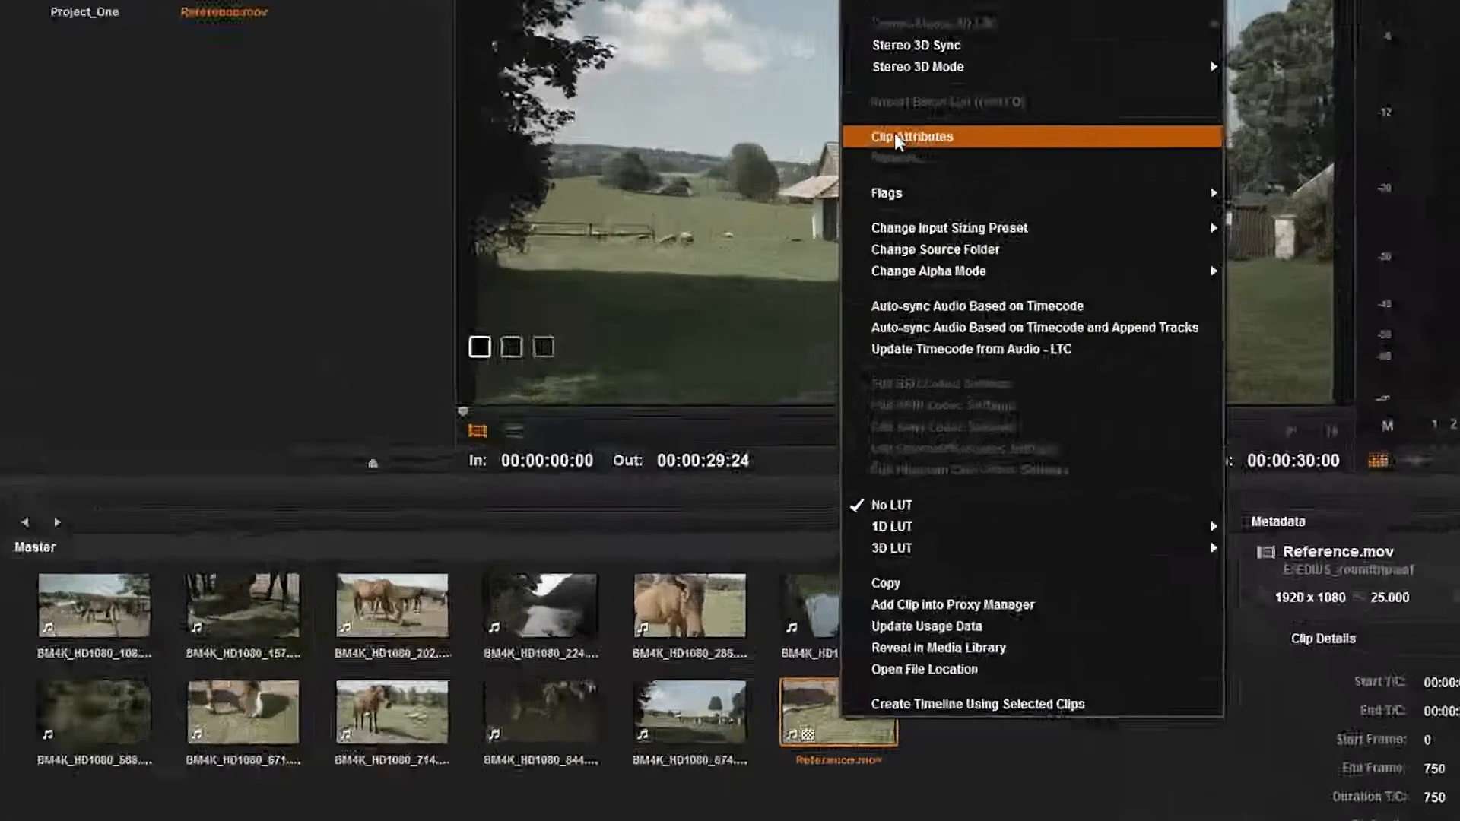
{"action": "left_click", "coordinate": [852, 174]}
{"action": "left_click", "coordinate": [512, 311]}
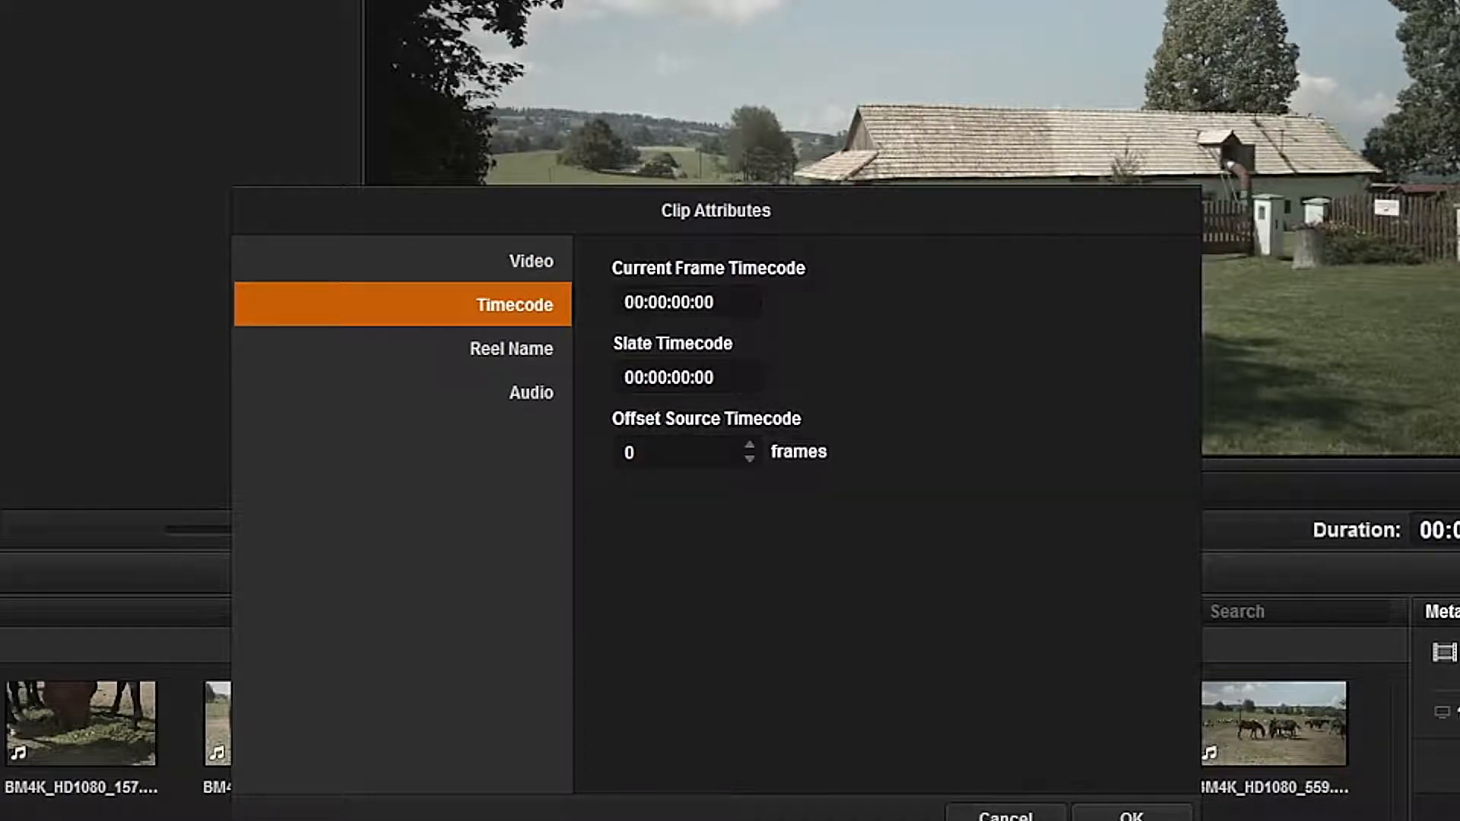
{"action": "left_click", "coordinate": [1132, 815]}
On the Deliver page, use the Intermediate render settings to output individual source clips with the Grass Valley HQX codec
{"action": "left_click", "coordinate": [749, 806]}
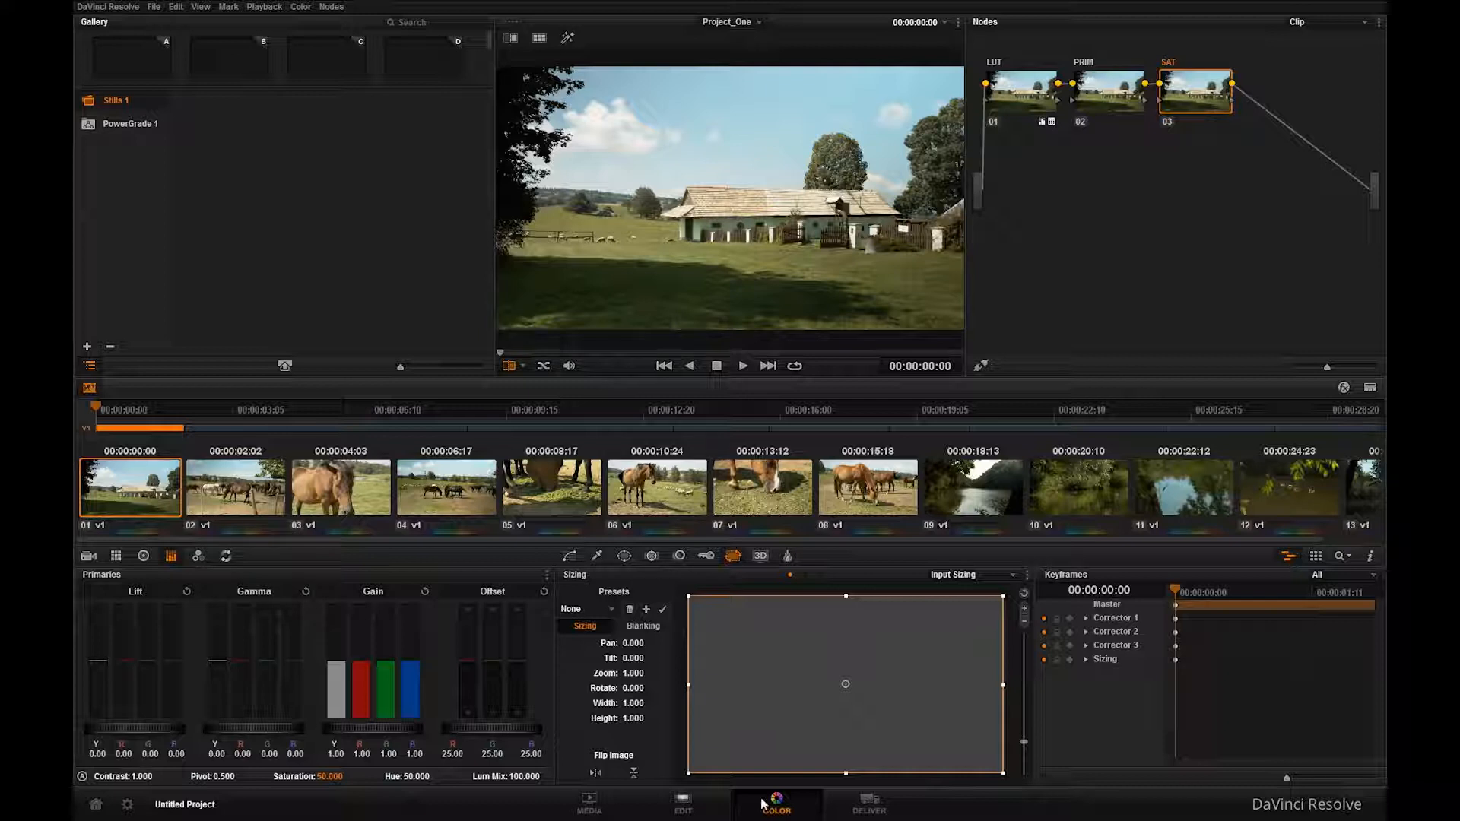
{"action": "left_click", "coordinate": [853, 812]}
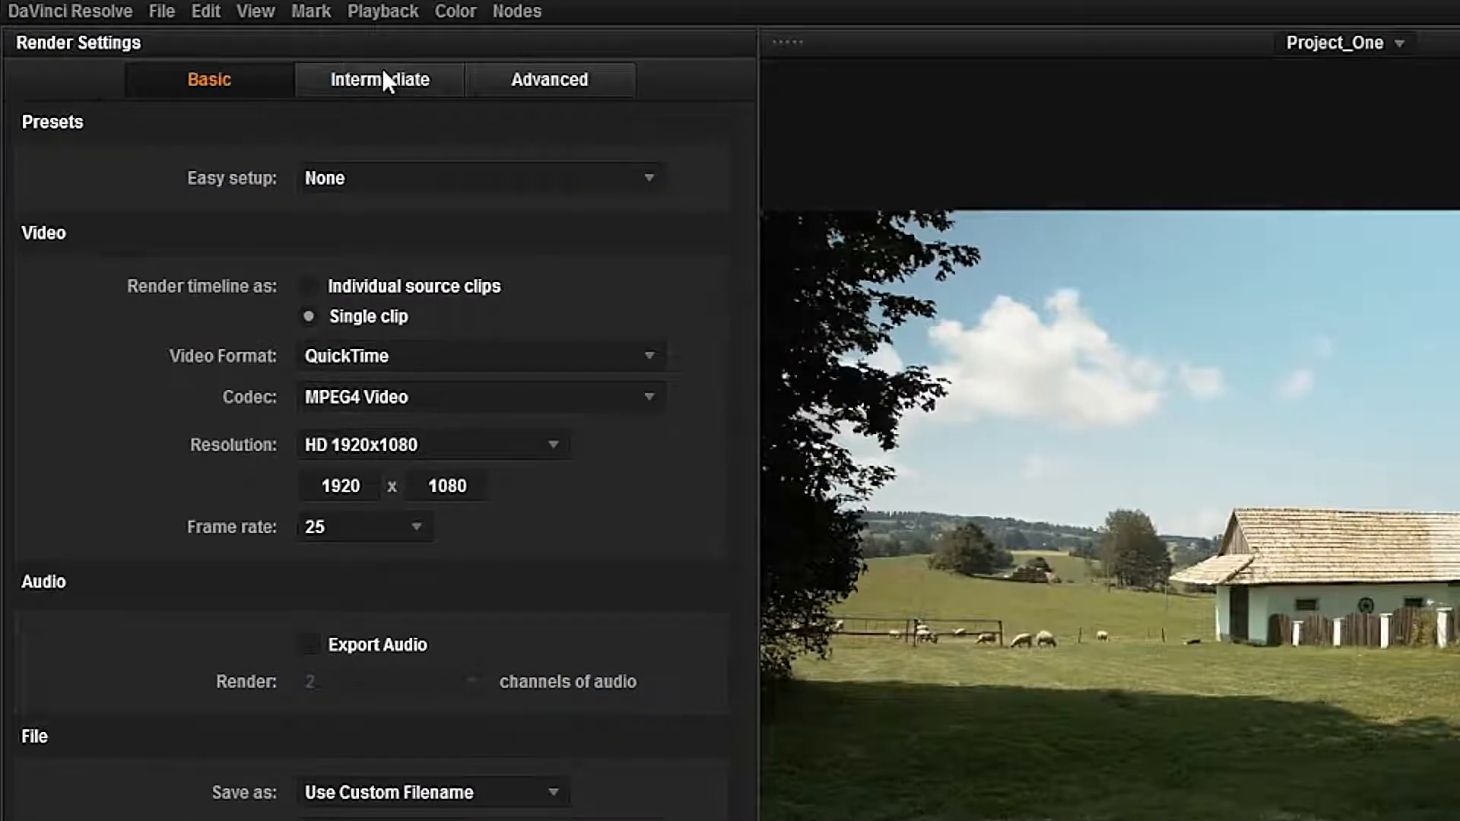
{"action": "left_click", "coordinate": [386, 79]}
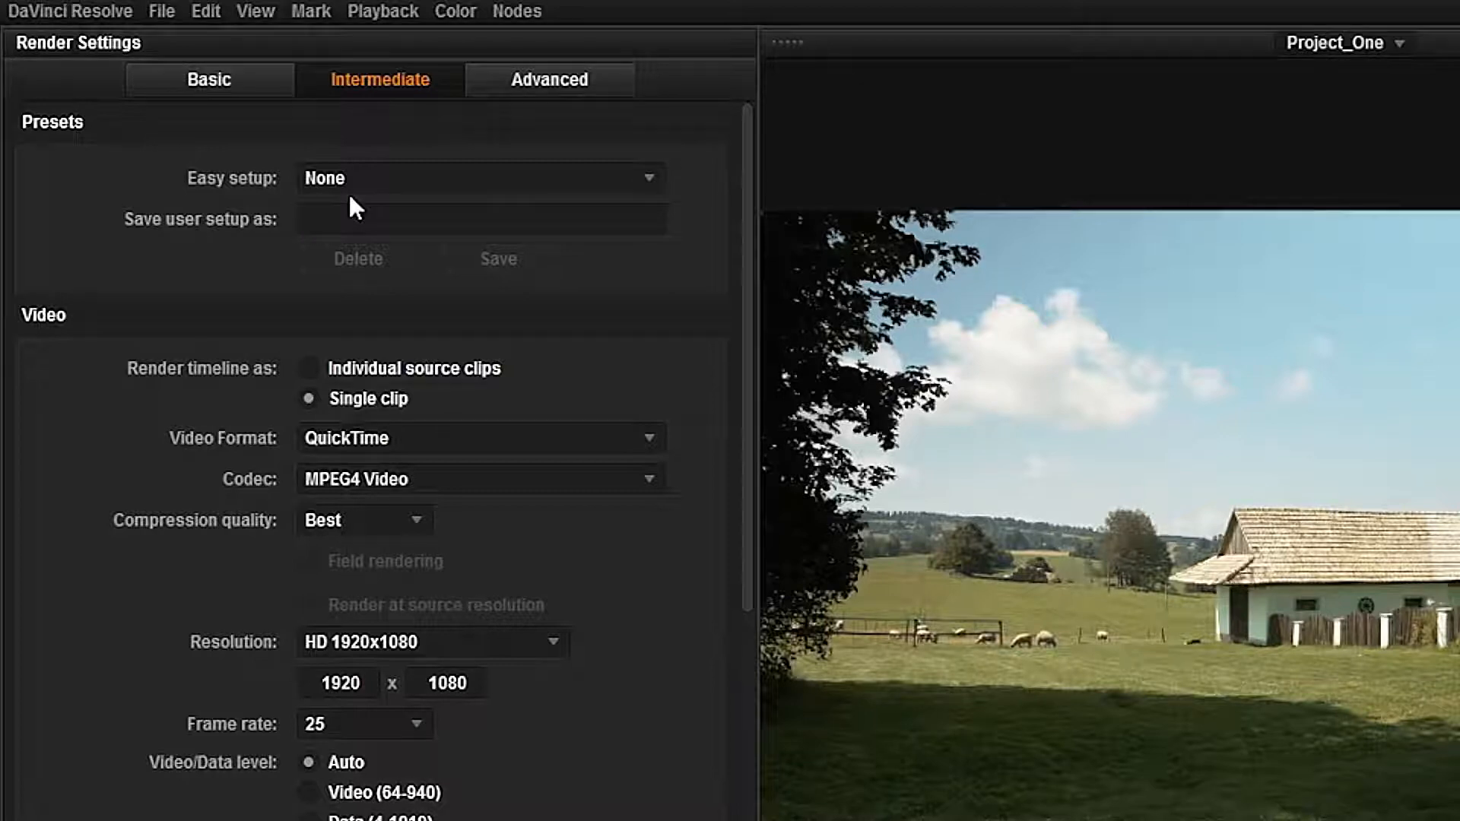
{"action": "left_click", "coordinate": [307, 369]}
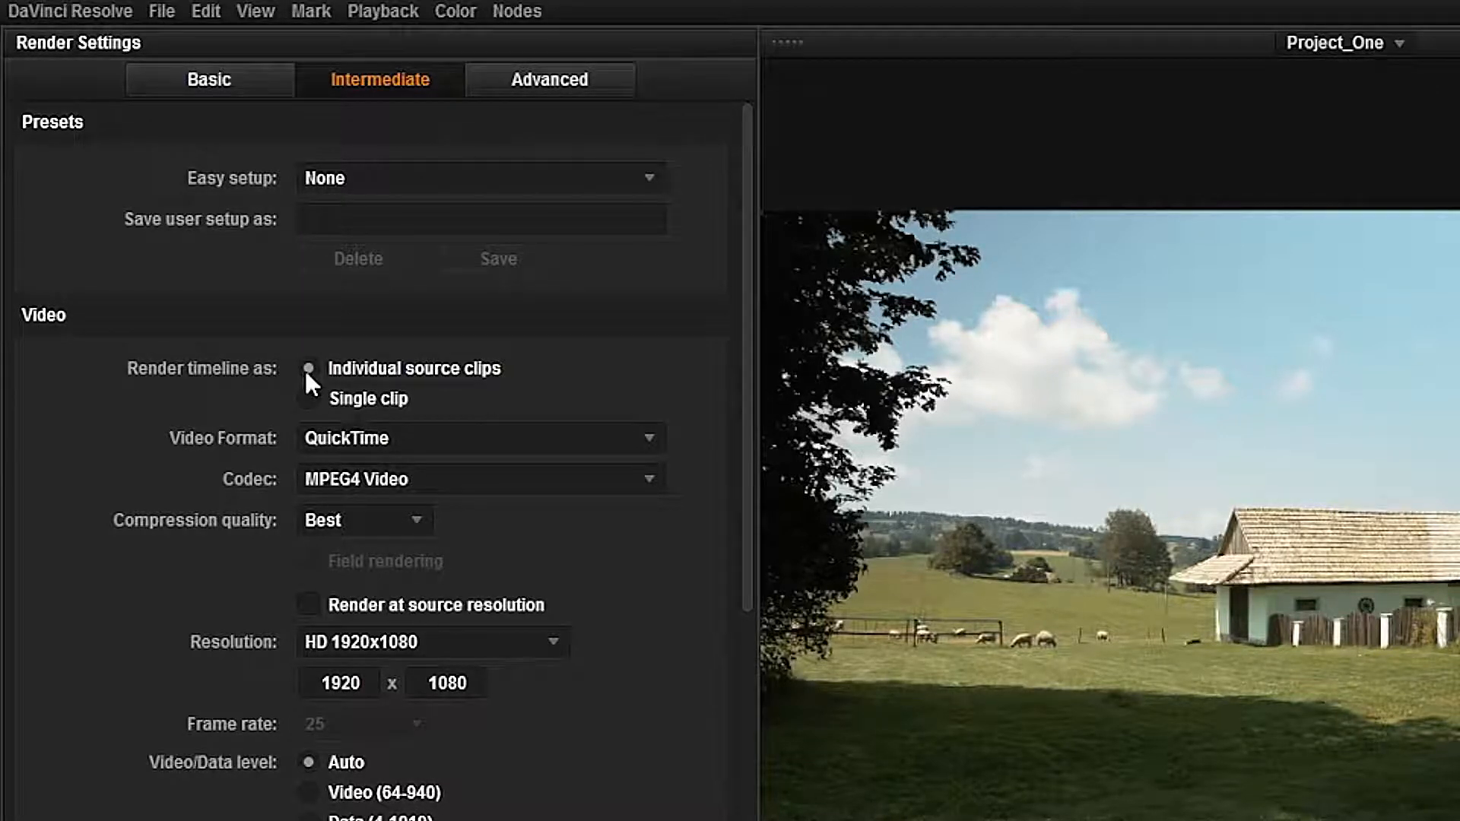
{"action": "left_click", "coordinate": [435, 479]}
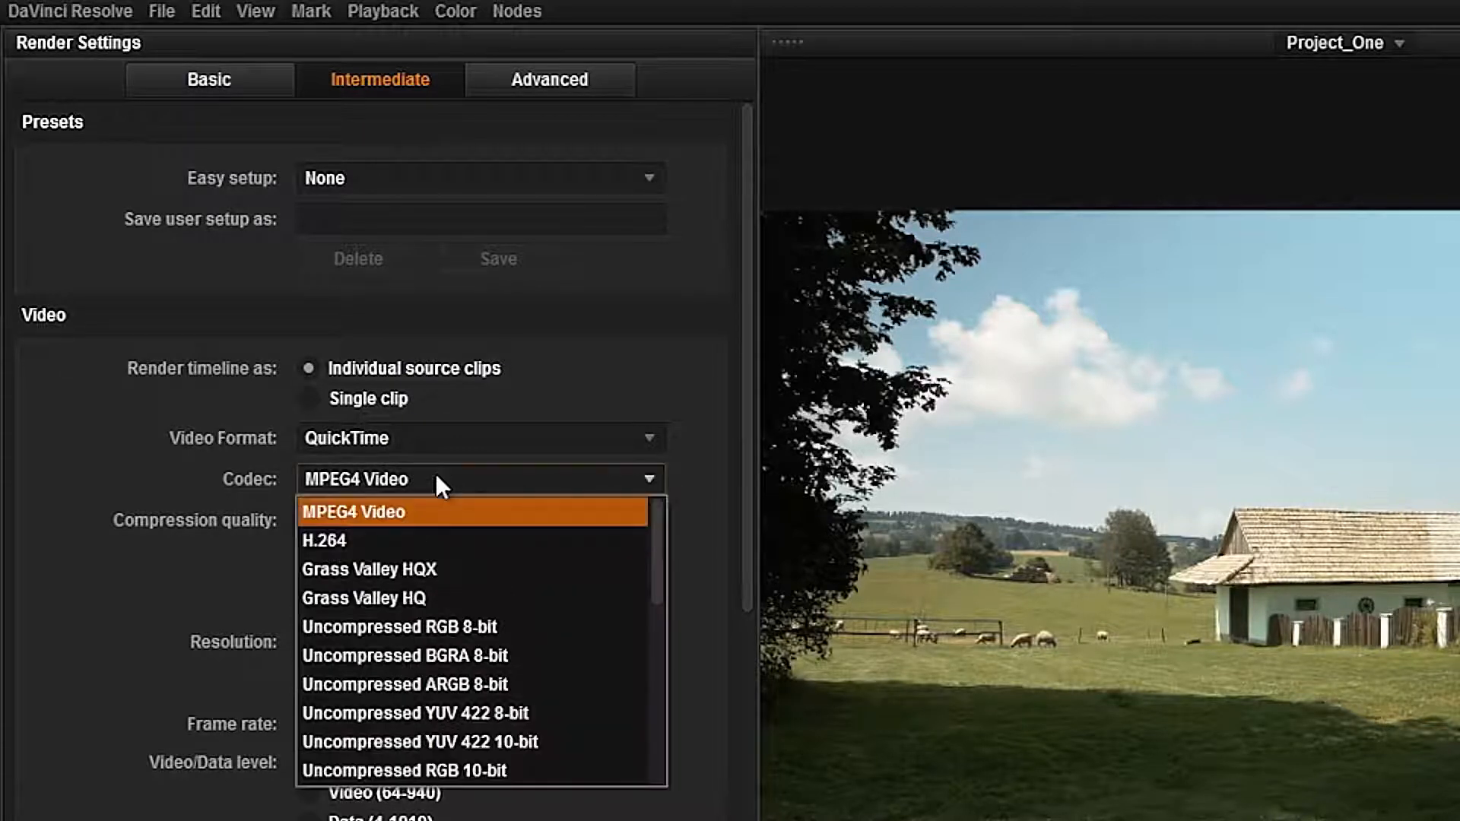
{"action": "left_click", "coordinate": [428, 571]}
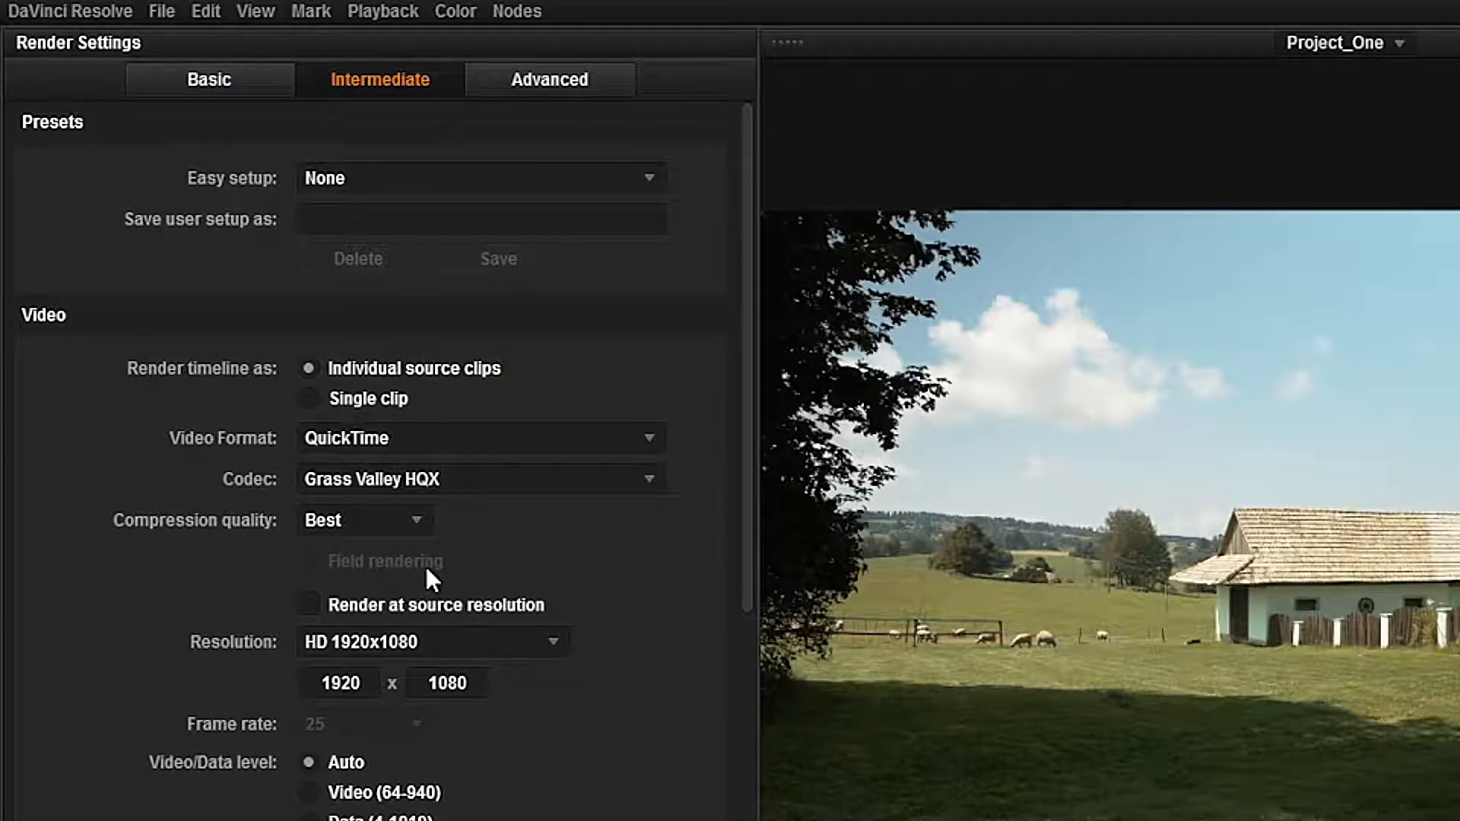
Enable unique filenames for the render and set the output folder to E:\EDIUS_roundtrip\grading
{"action": "left_click_drag", "start_coordinate": [751, 522], "coordinate": [755, 696]}
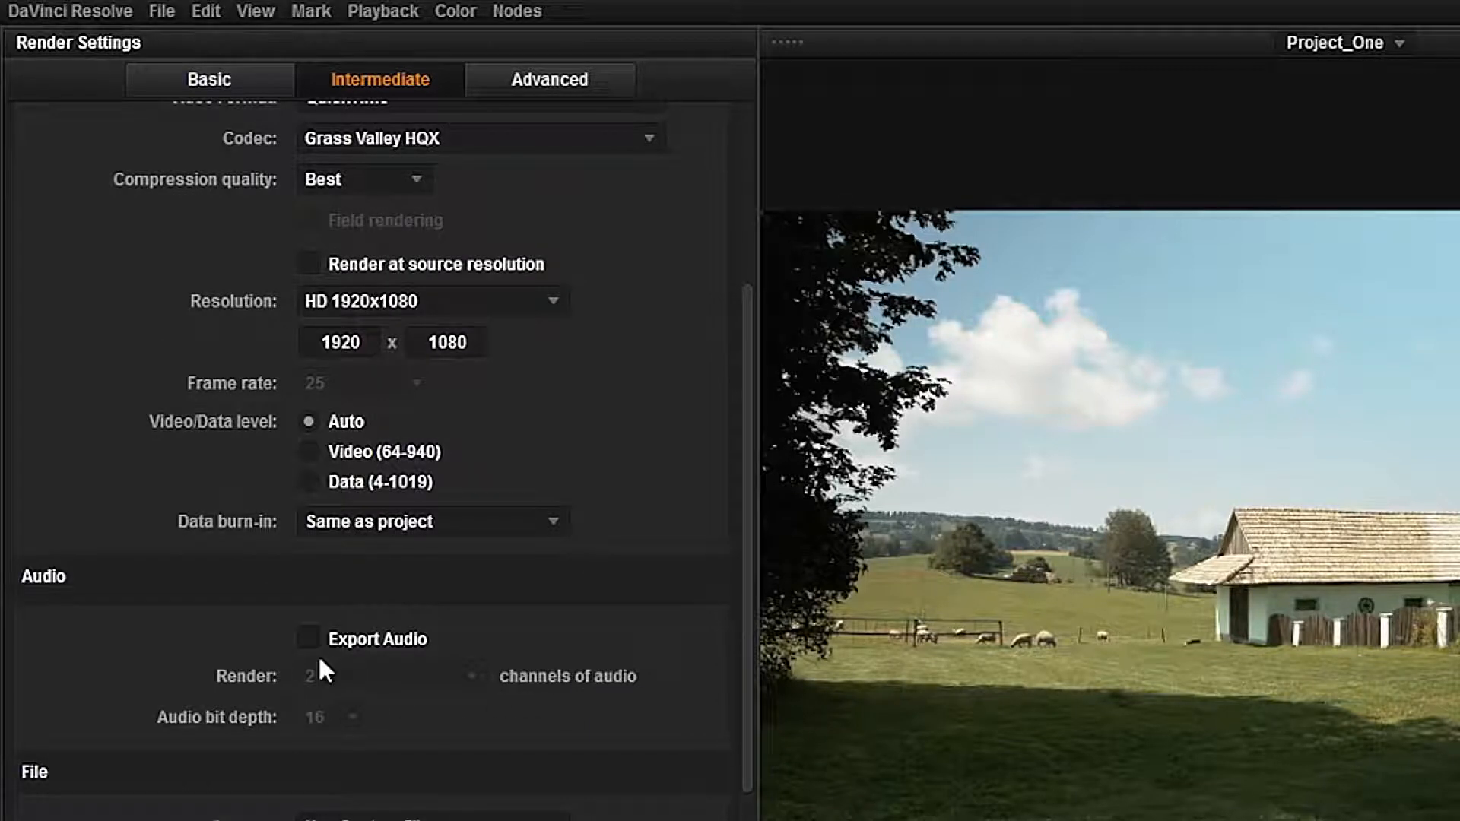
{"action": "left_click_drag", "start_coordinate": [749, 651], "coordinate": [649, 778]}
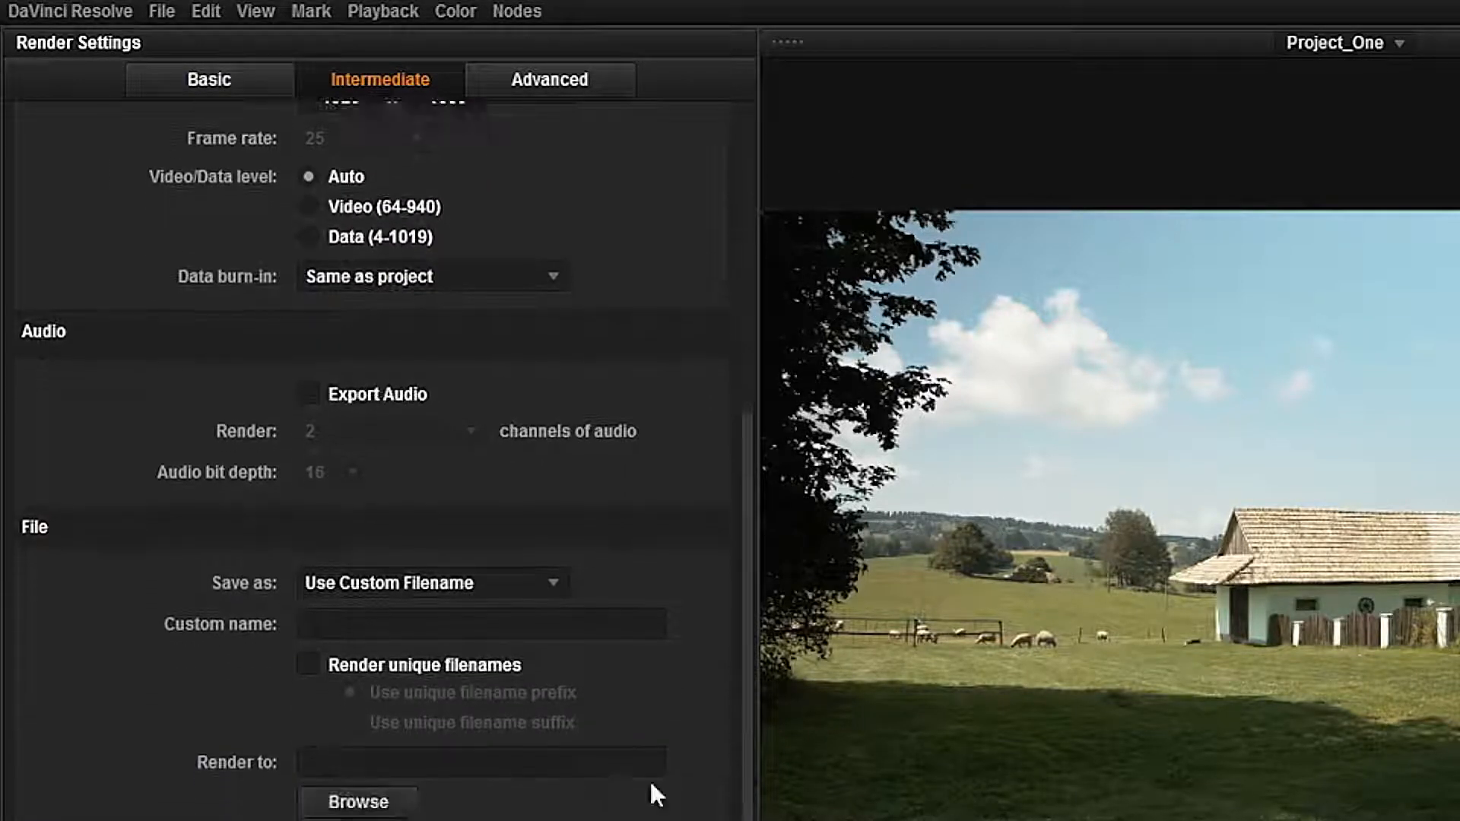
{"action": "left_click", "coordinate": [308, 666]}
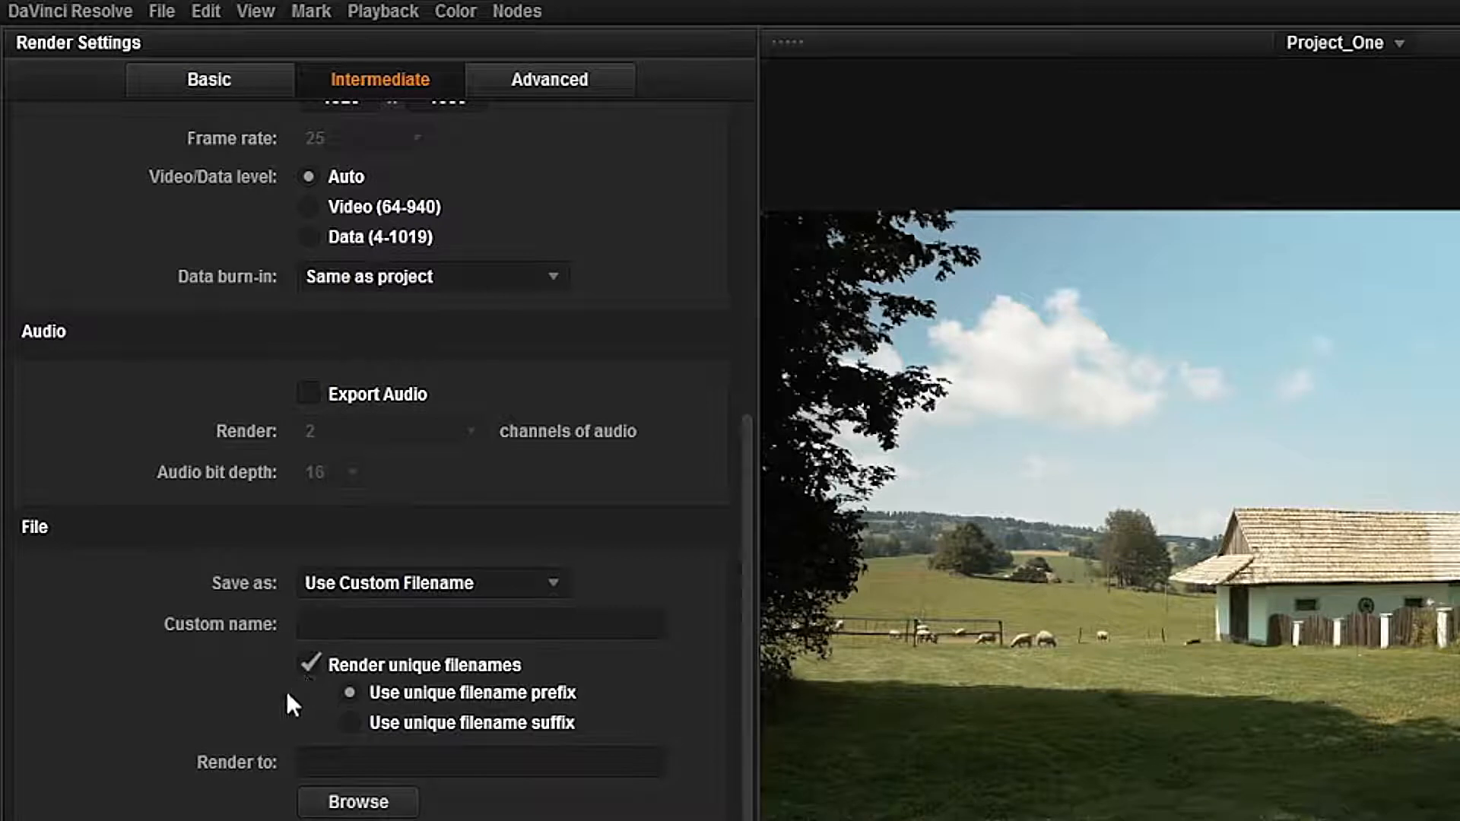
{"action": "left_click", "coordinate": [356, 803]}
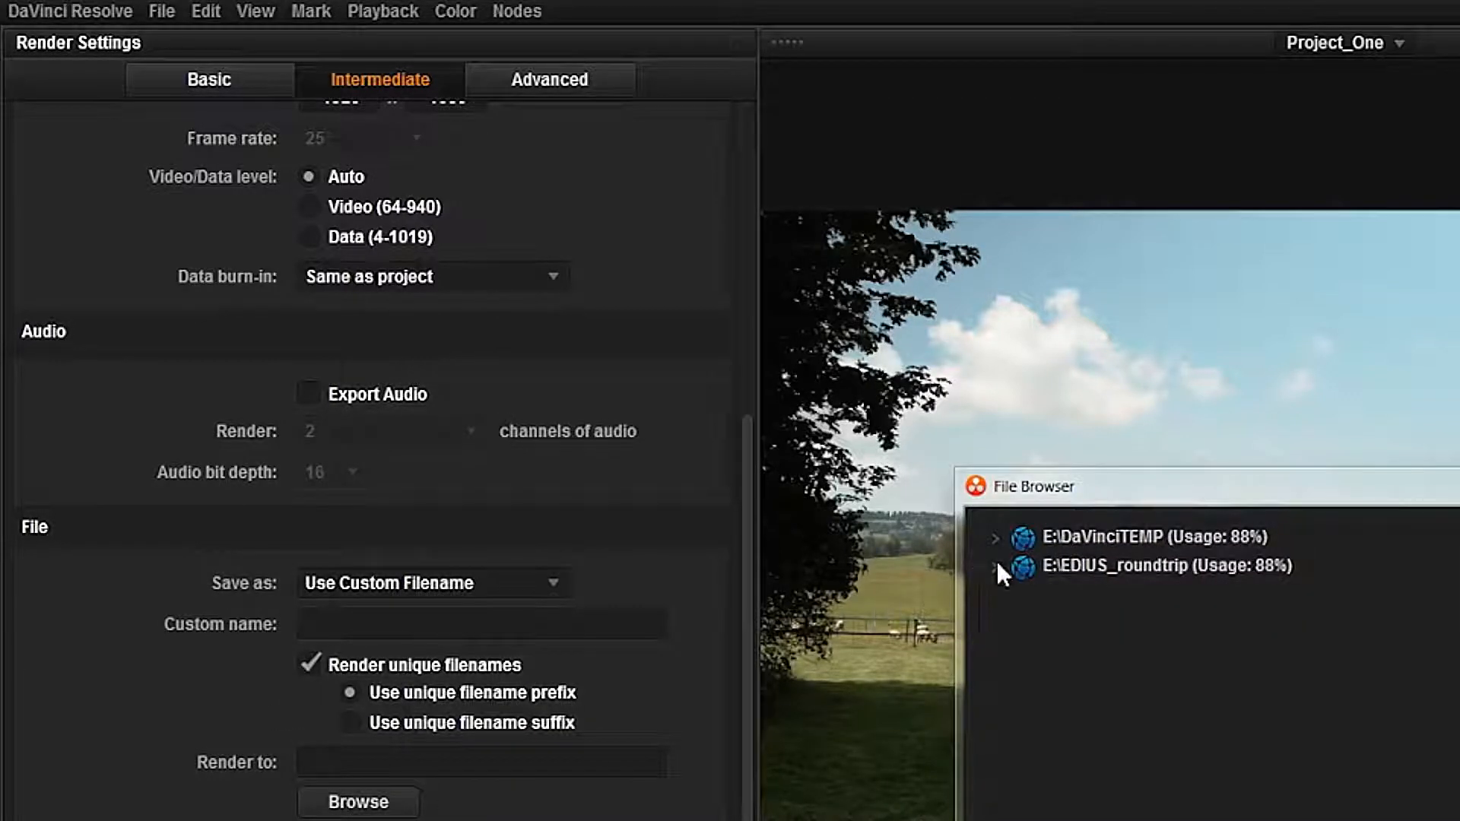
{"action": "left_click", "coordinate": [997, 566]}
{"action": "left_click", "coordinate": [1099, 654]}
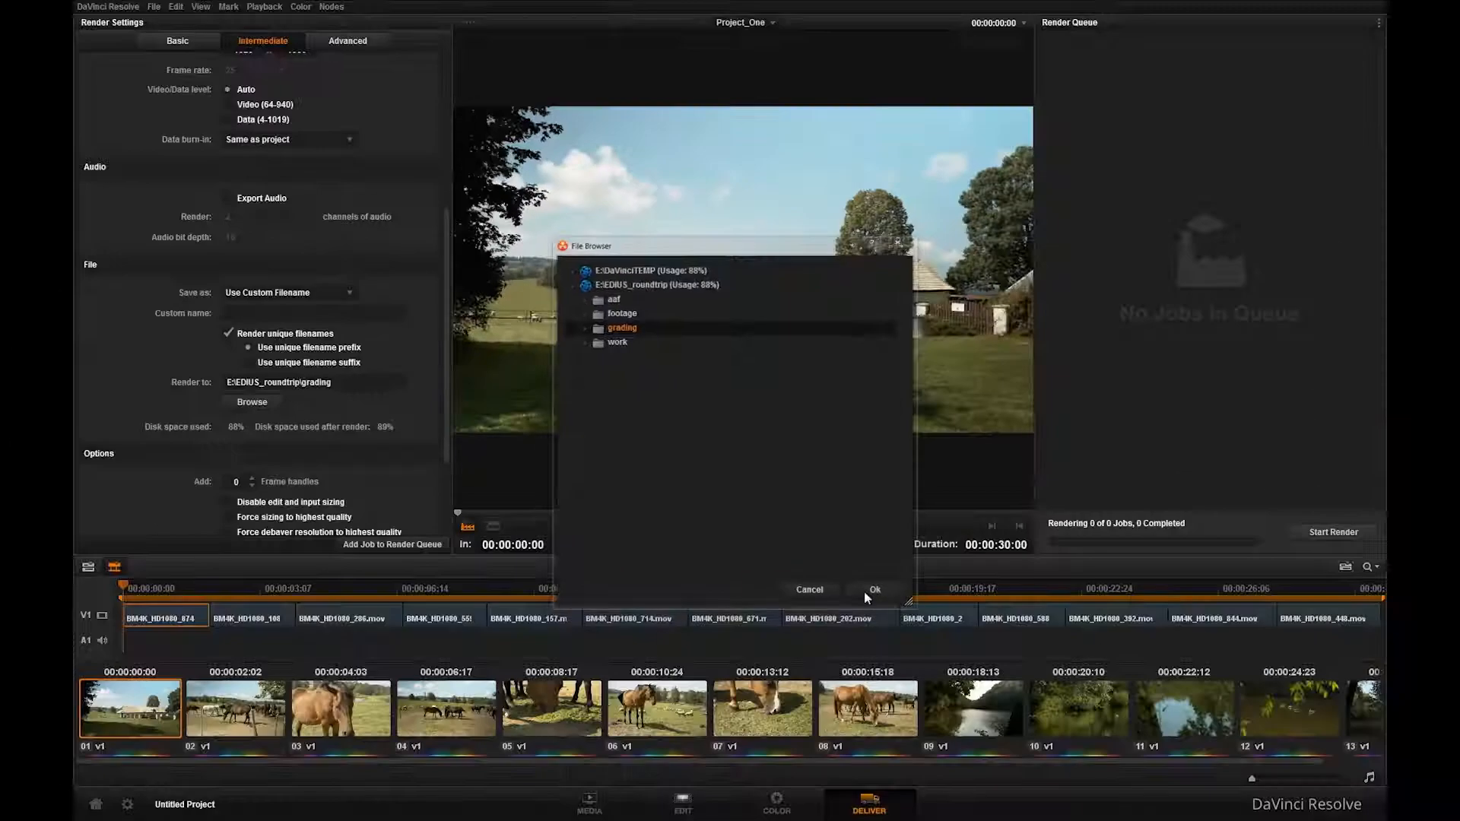
{"action": "key", "text": "Return"}
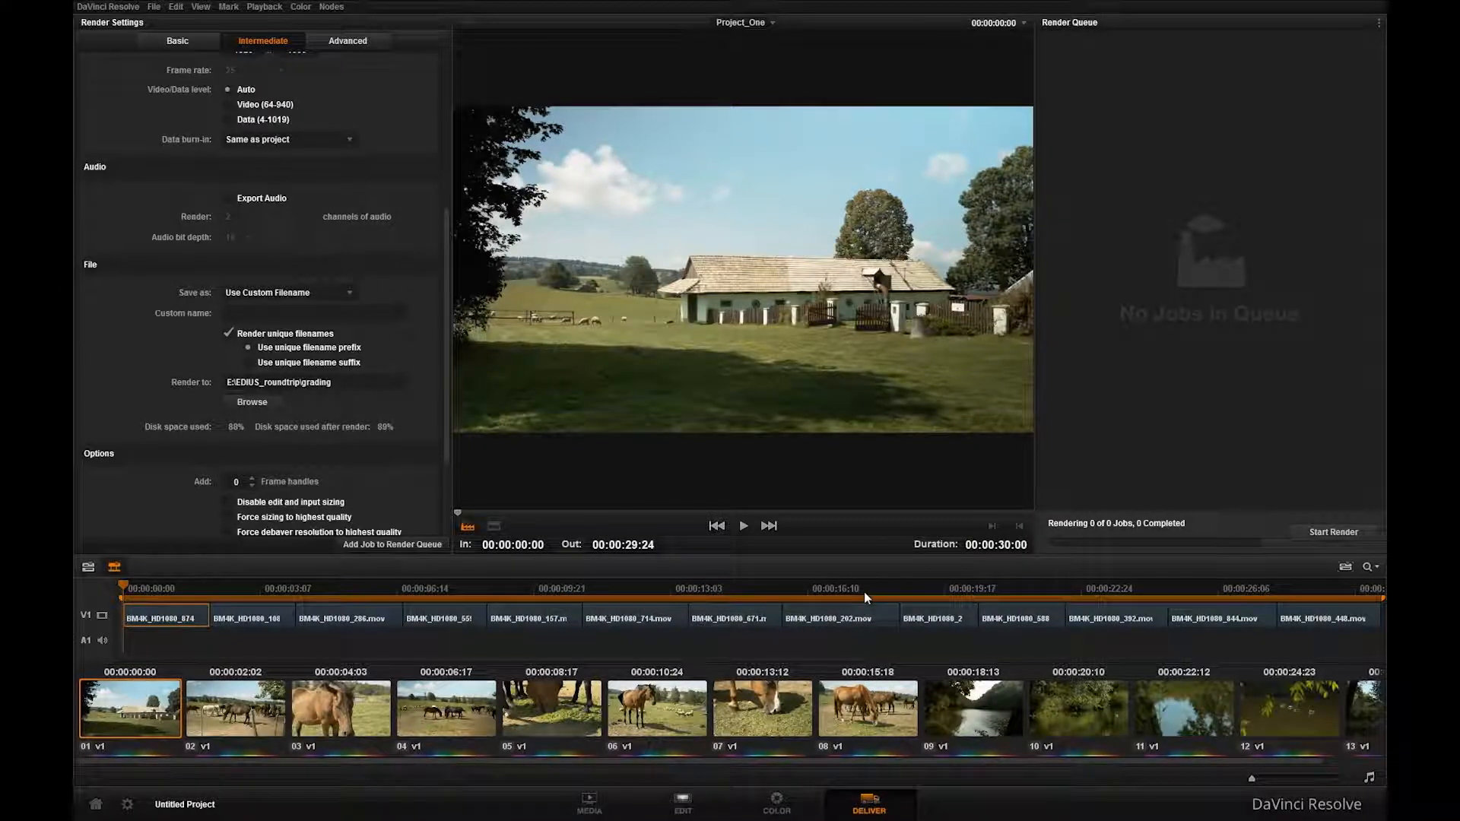
Select the entire timeline for rendering, add it to the render queue as a job, and render that job
{"action": "right_click", "coordinate": [177, 588]}
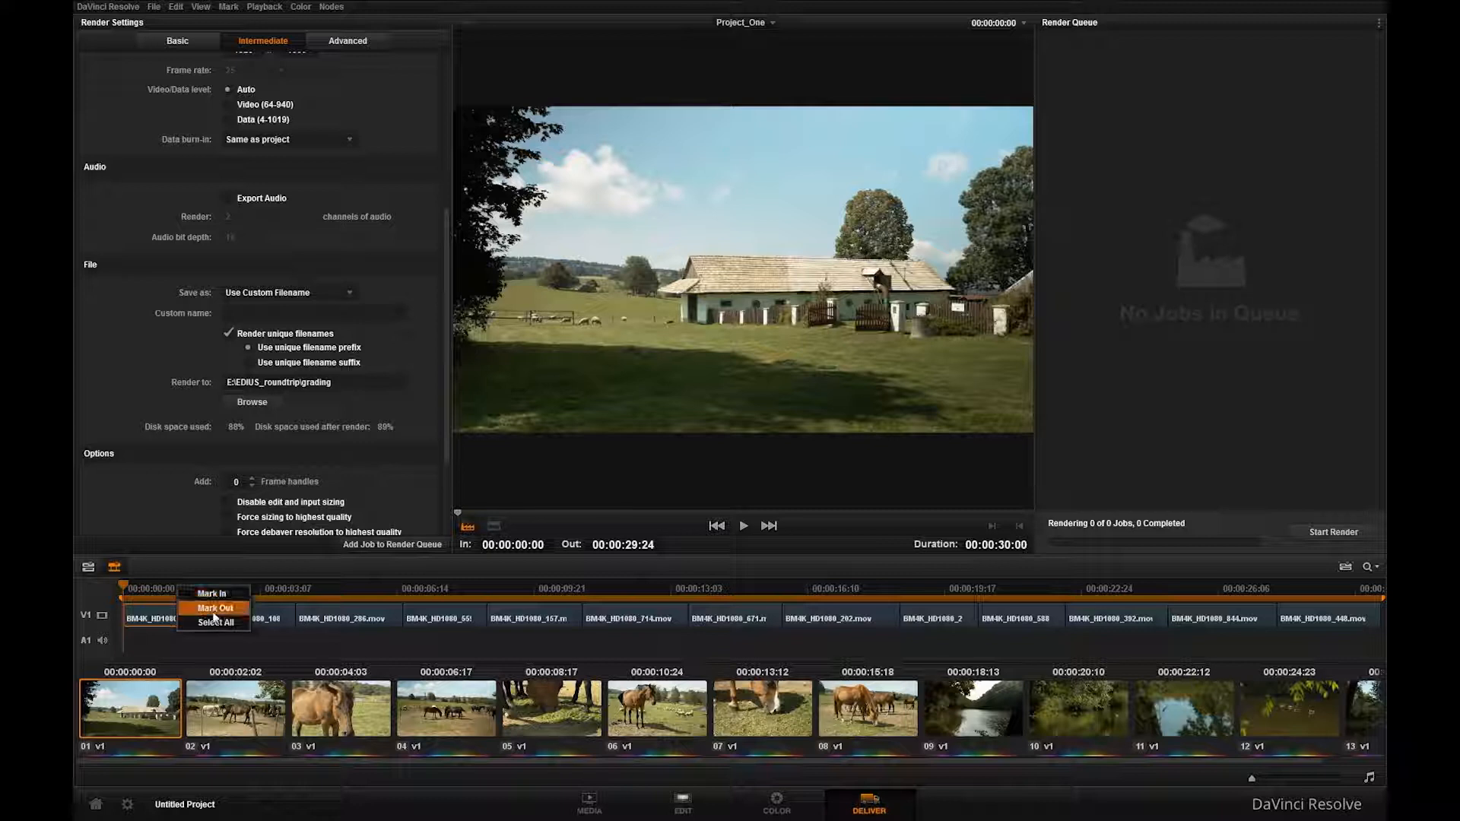
{"action": "left_click", "coordinate": [216, 623]}
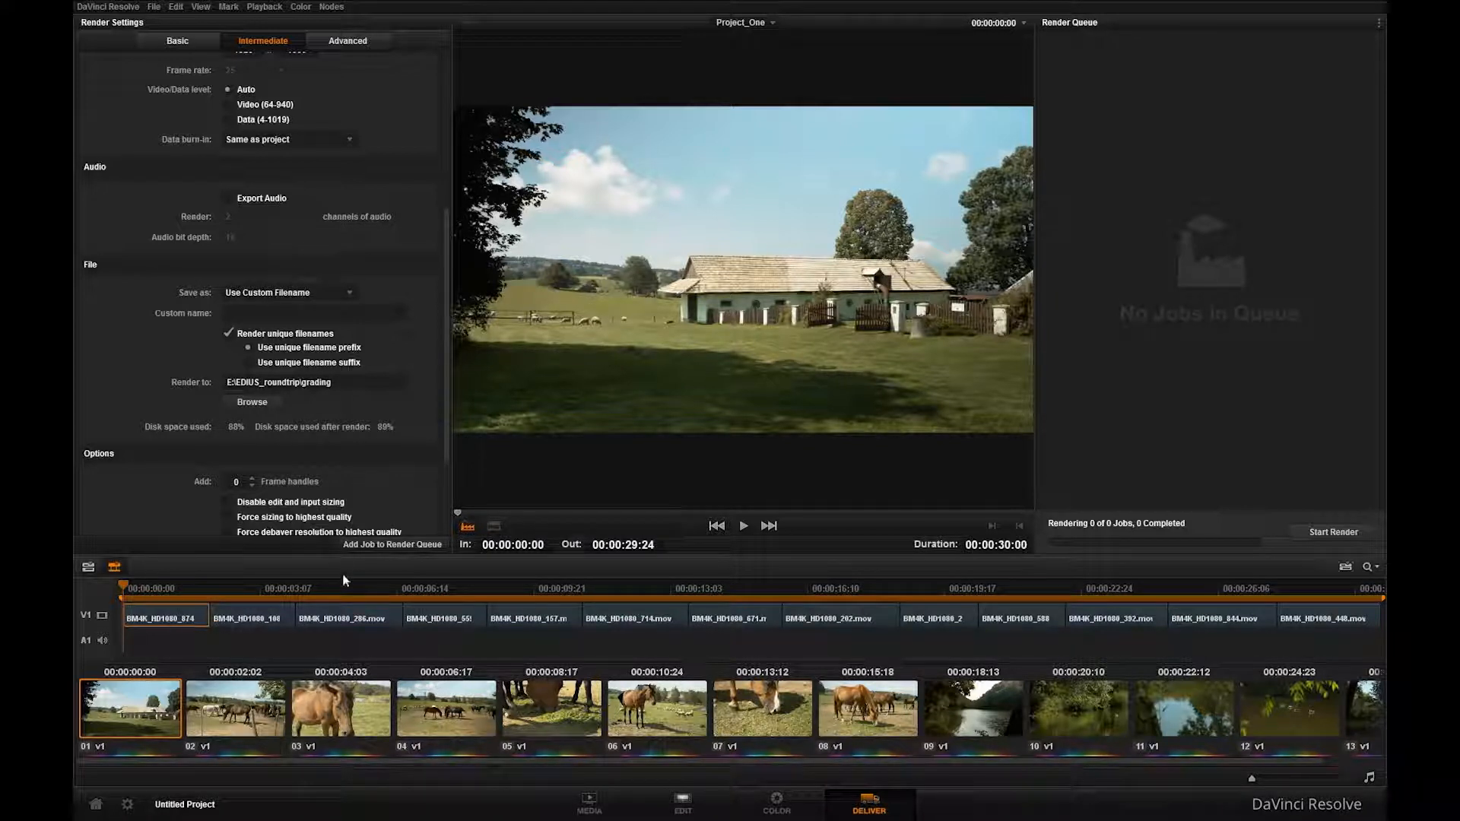
{"action": "left_click", "coordinate": [356, 547]}
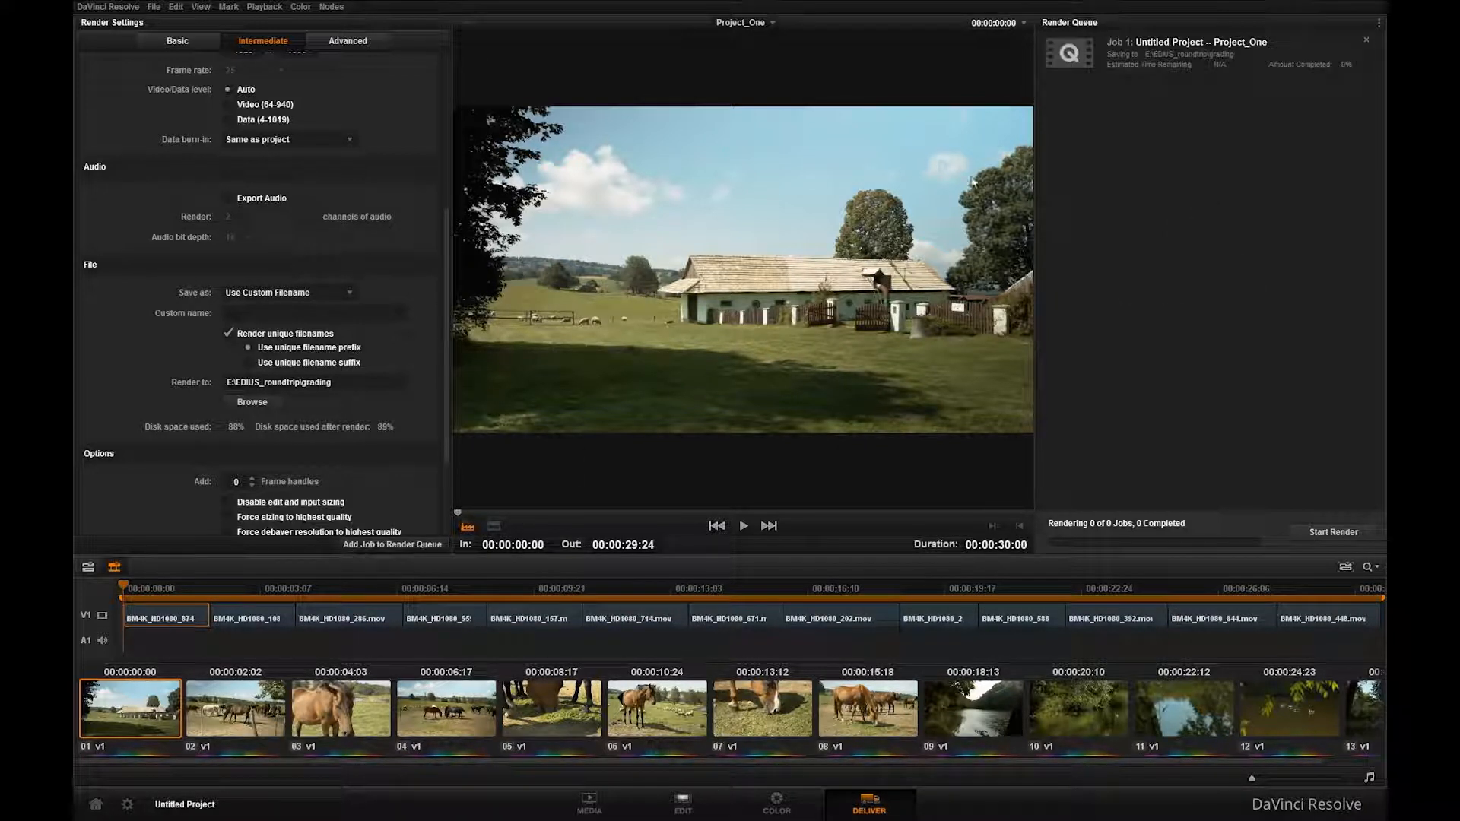
{"action": "left_click", "coordinate": [1144, 53]}
{"action": "left_click", "coordinate": [1332, 532]}
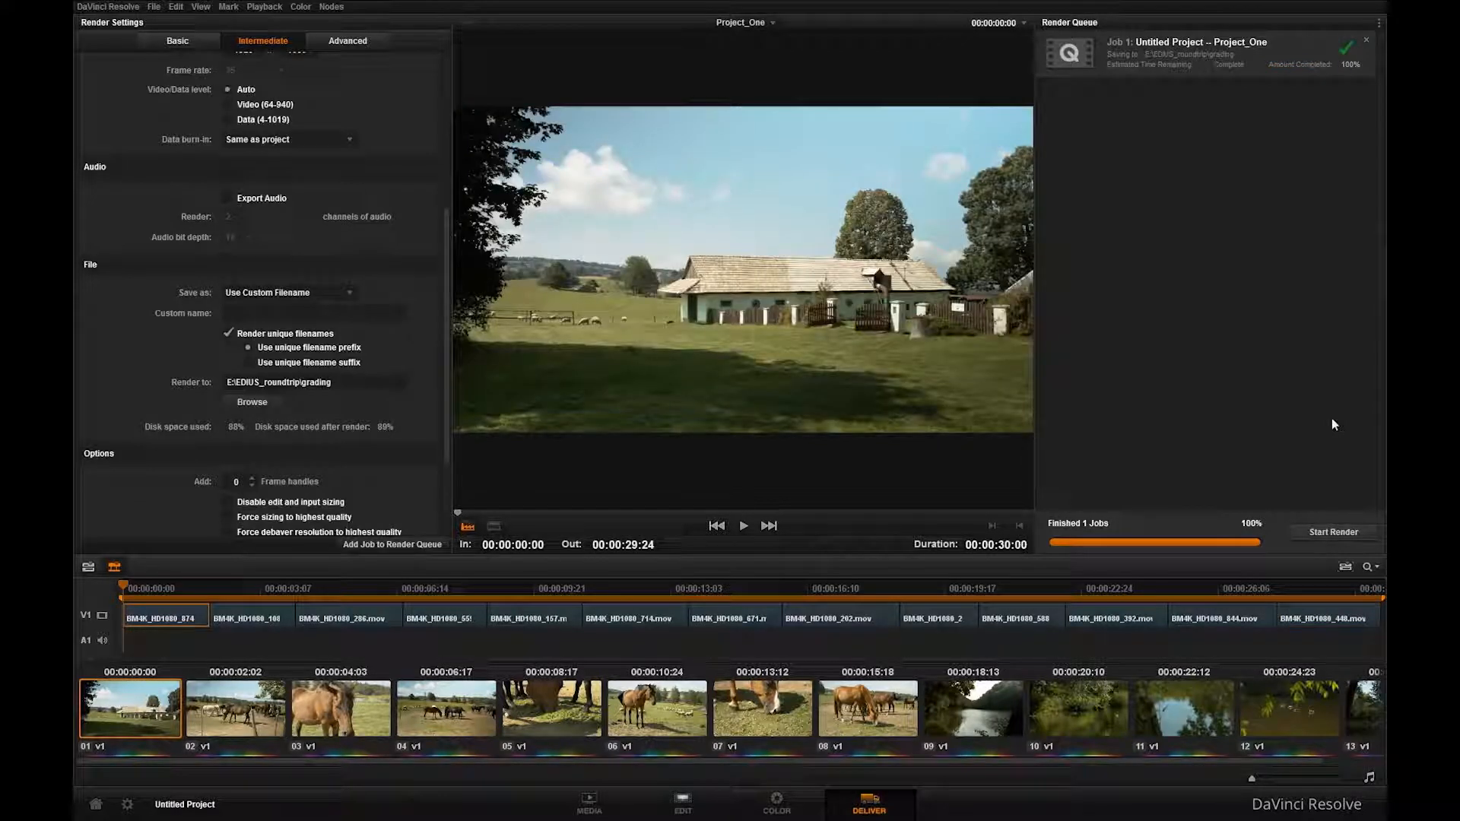
From the Edit page, export the timeline as the AAF file Project_One (Resolve) into the E:\EDIUS_roundtrip\grading folder
{"action": "left_click", "coordinate": [672, 810]}
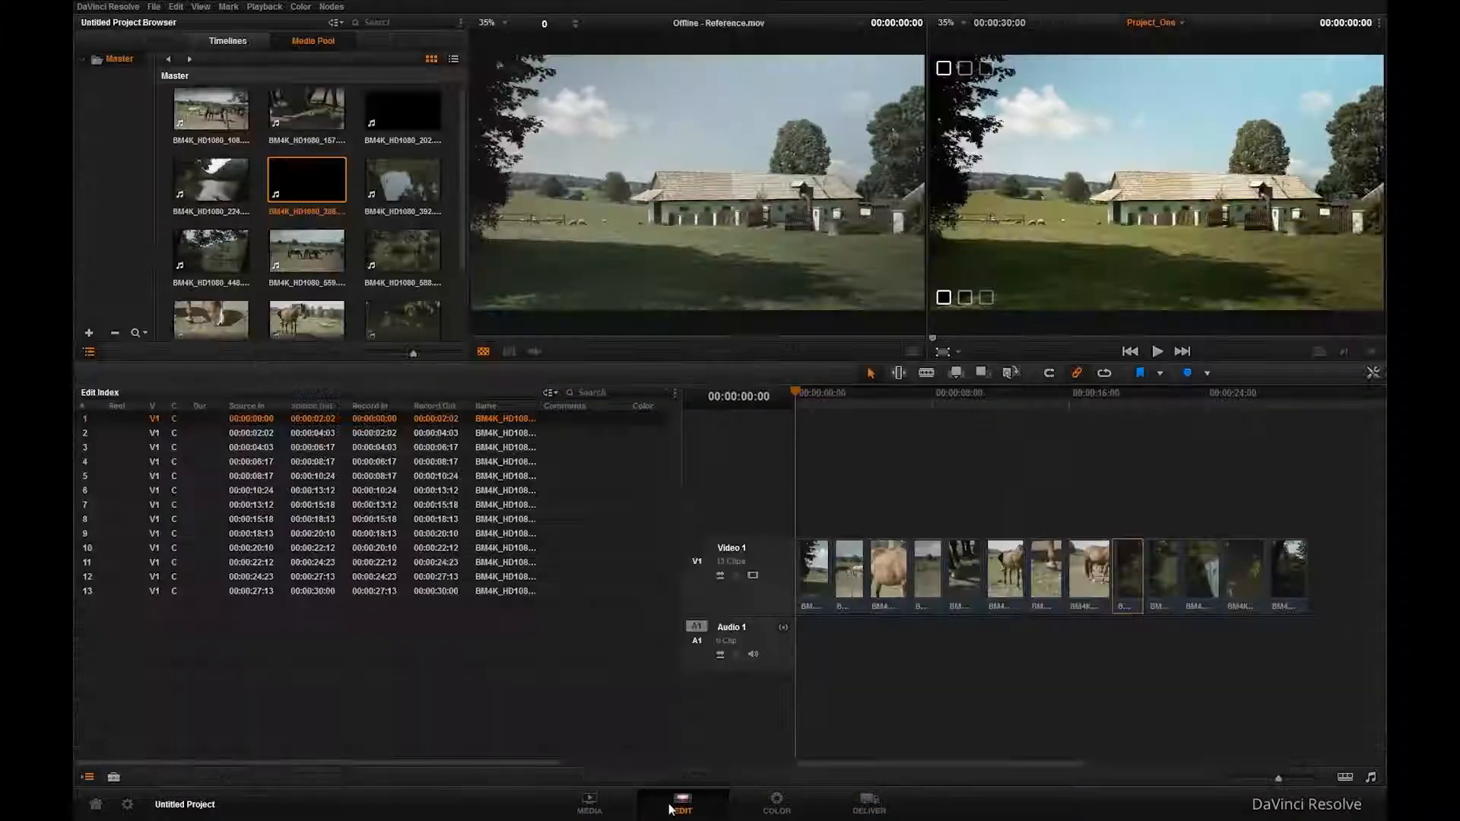
{"action": "left_click", "coordinate": [153, 7]}
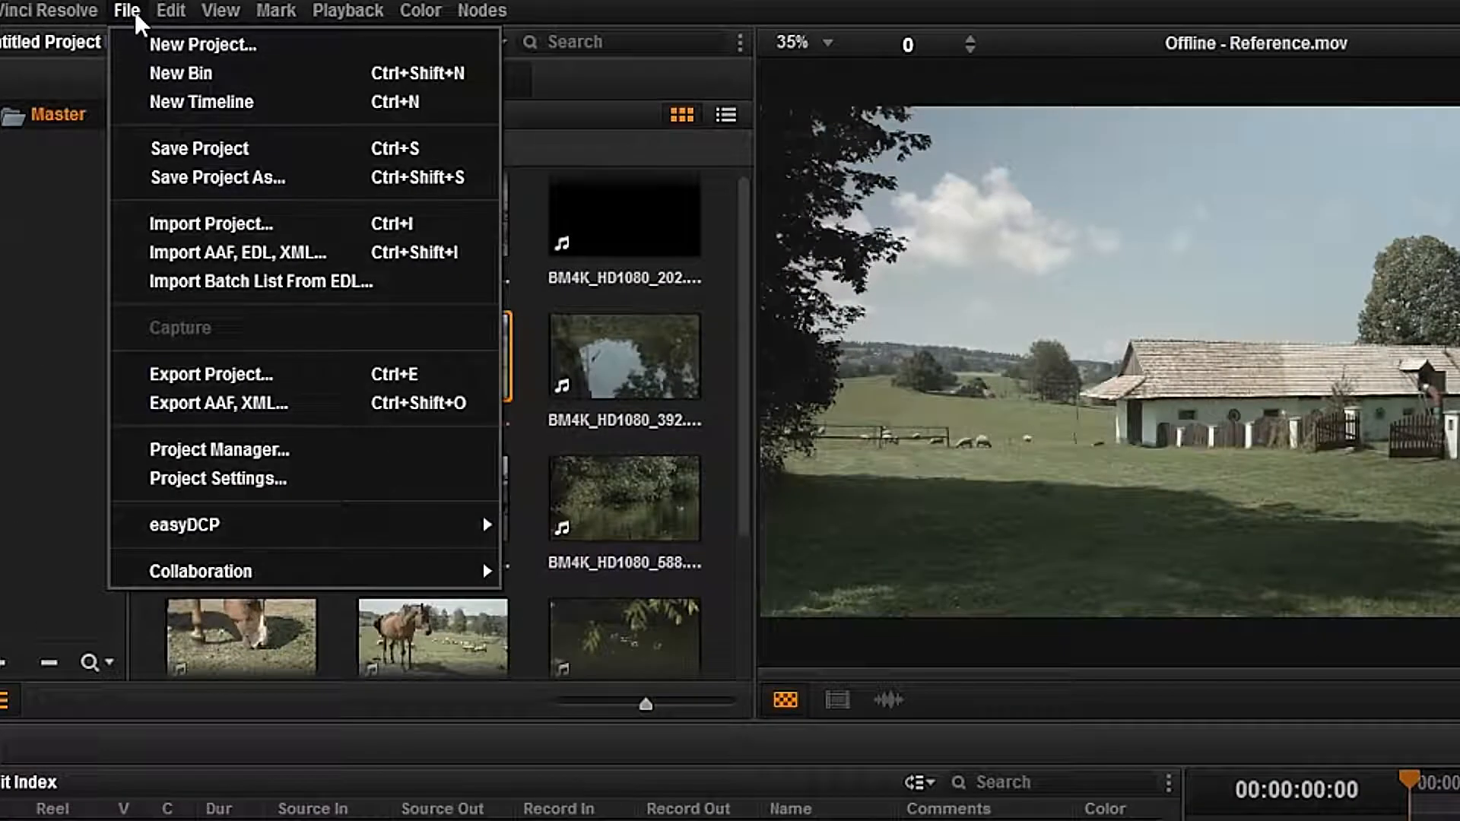
{"action": "left_click", "coordinate": [162, 405]}
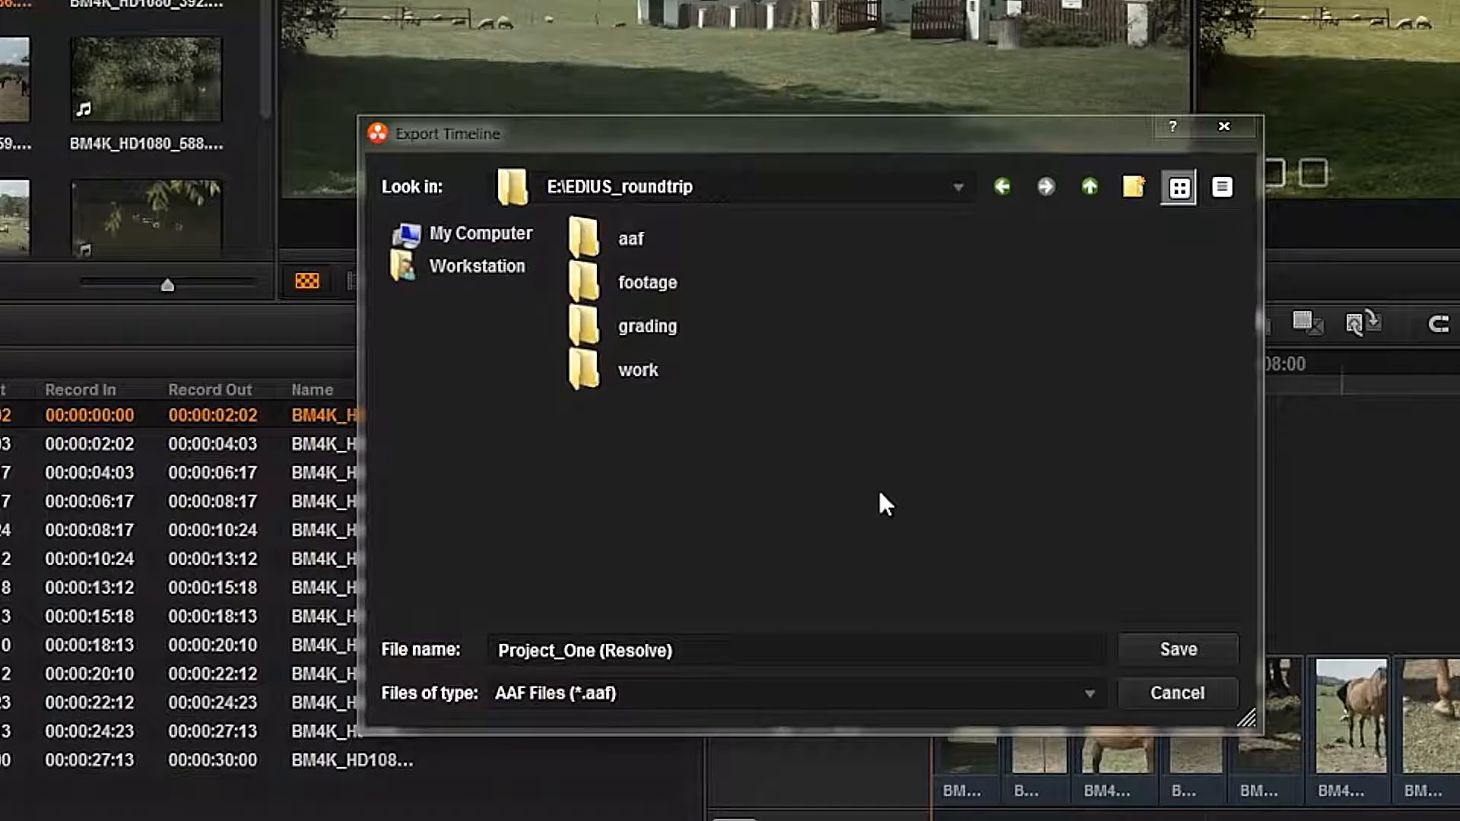
{"action": "double_click", "coordinate": [673, 332]}
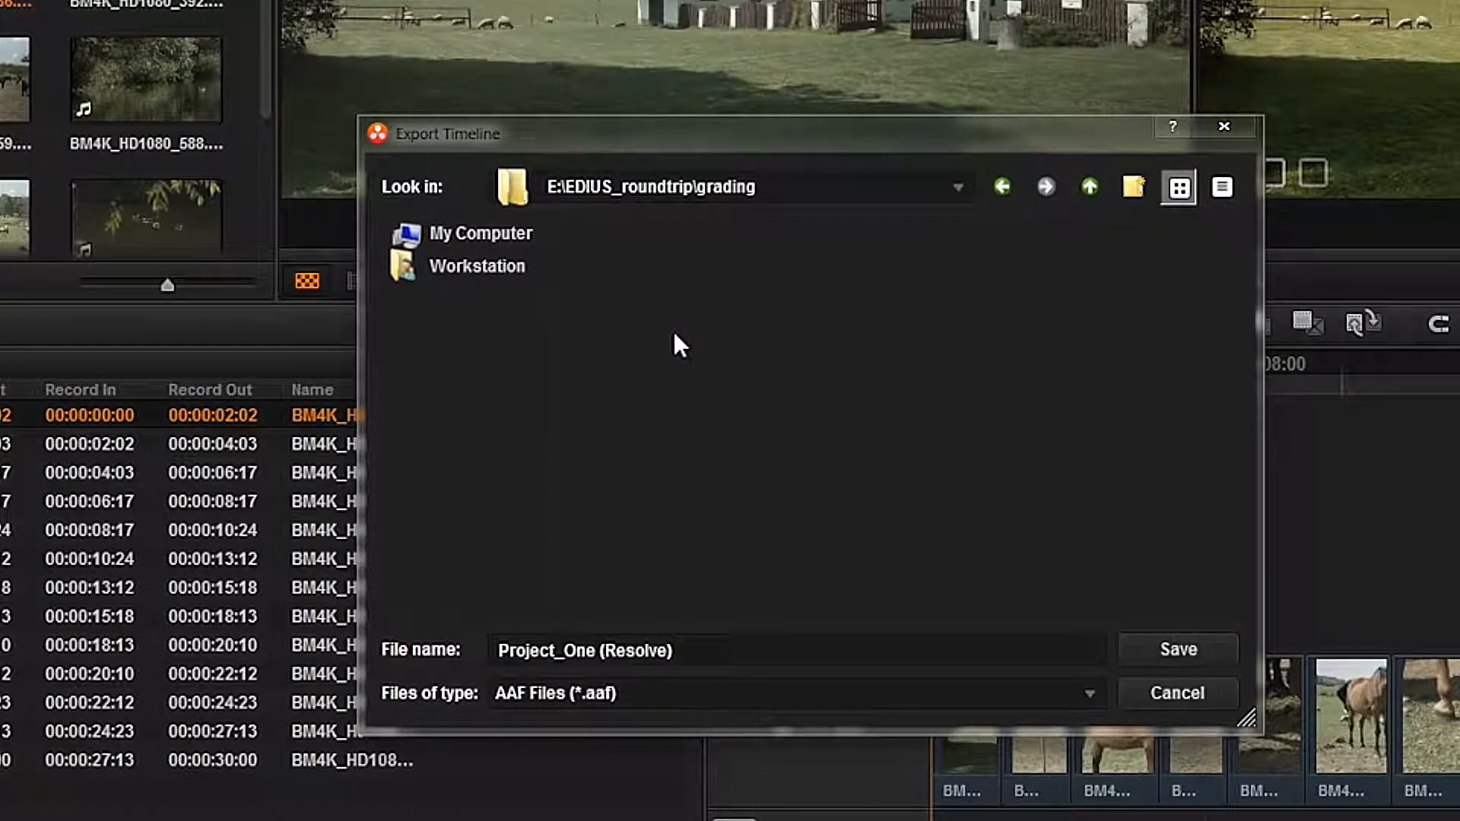
{"action": "left_click", "coordinate": [1168, 642]}
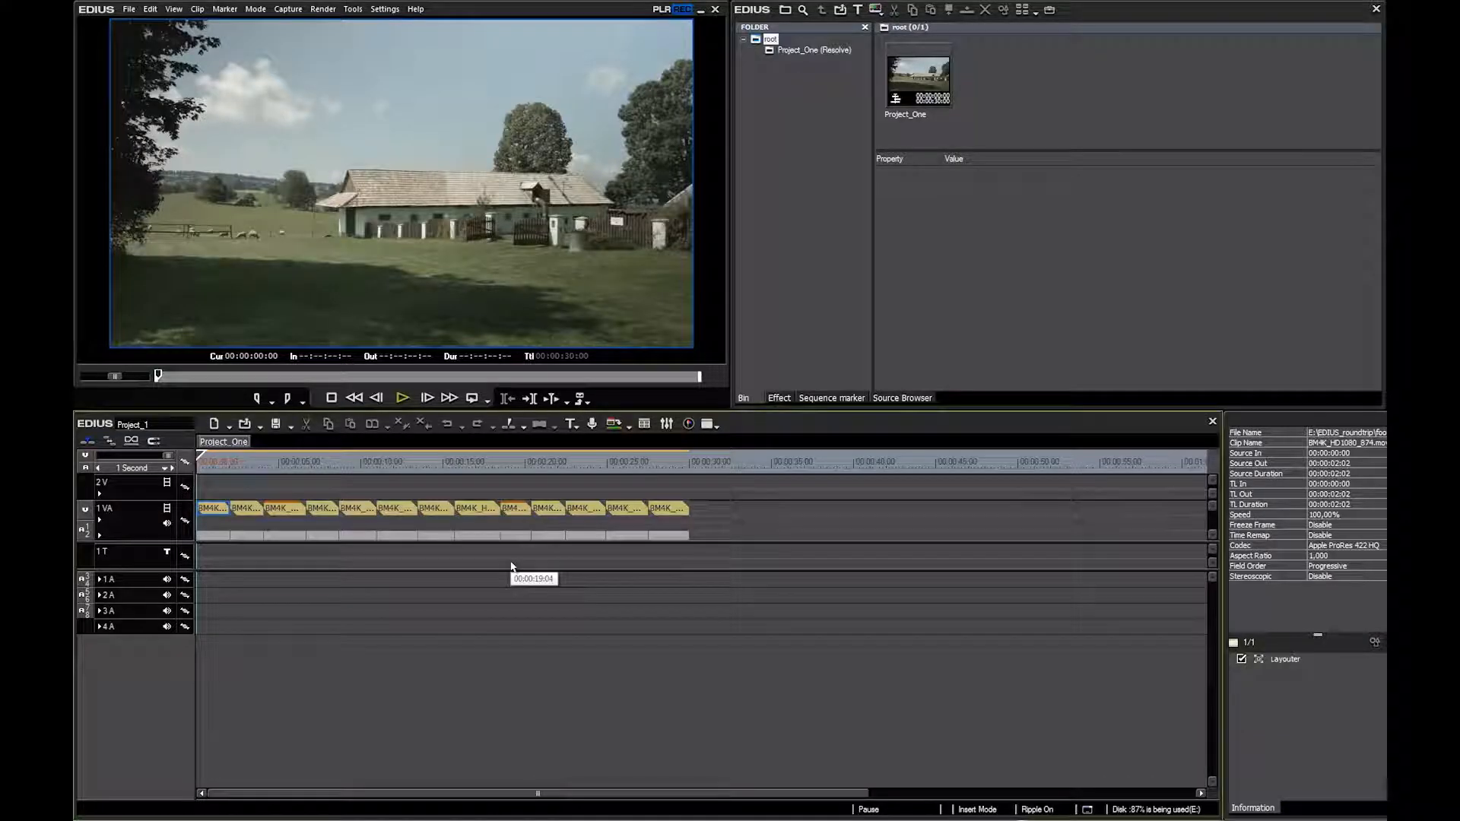
Switch to EDIUS, import Project_One (Resolve).aaf from the grading folder as a new sequence, and play the graded timeline
{"action": "left_click", "coordinate": [129, 9]}
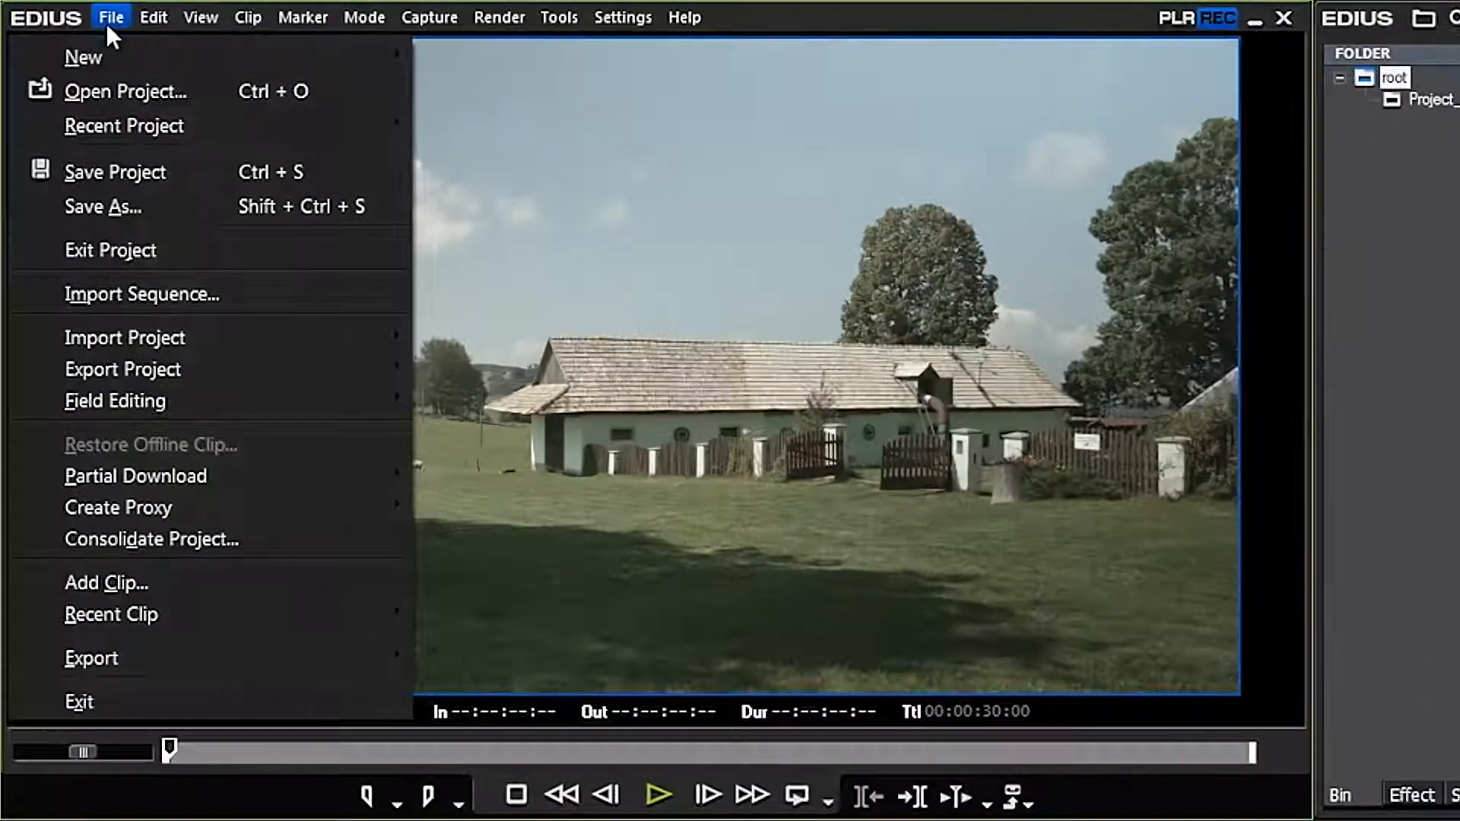
{"action": "mouse_move", "coordinate": [226, 174]}
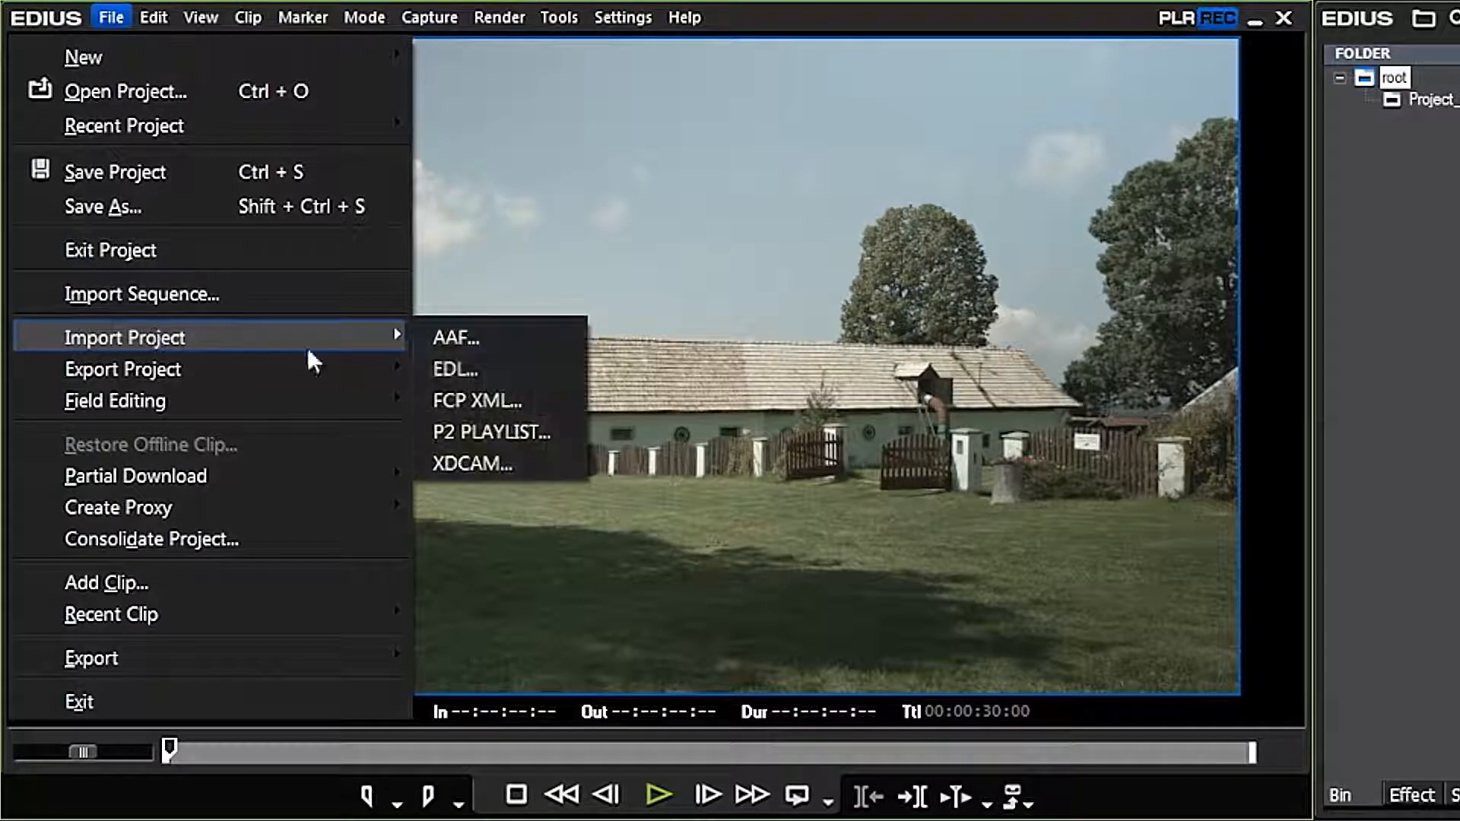
{"action": "left_click", "coordinate": [449, 339]}
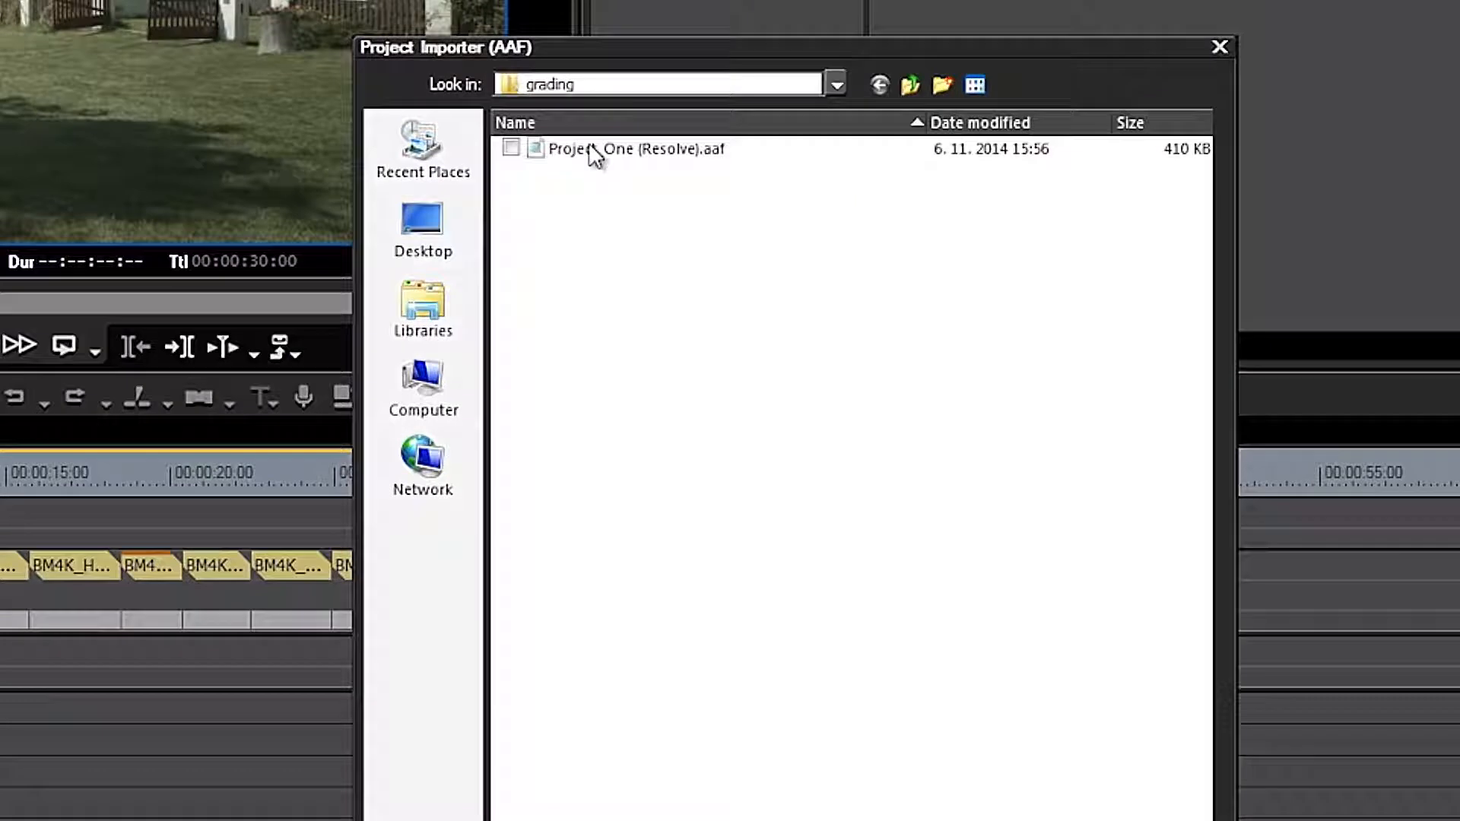
{"action": "left_click", "coordinate": [594, 151]}
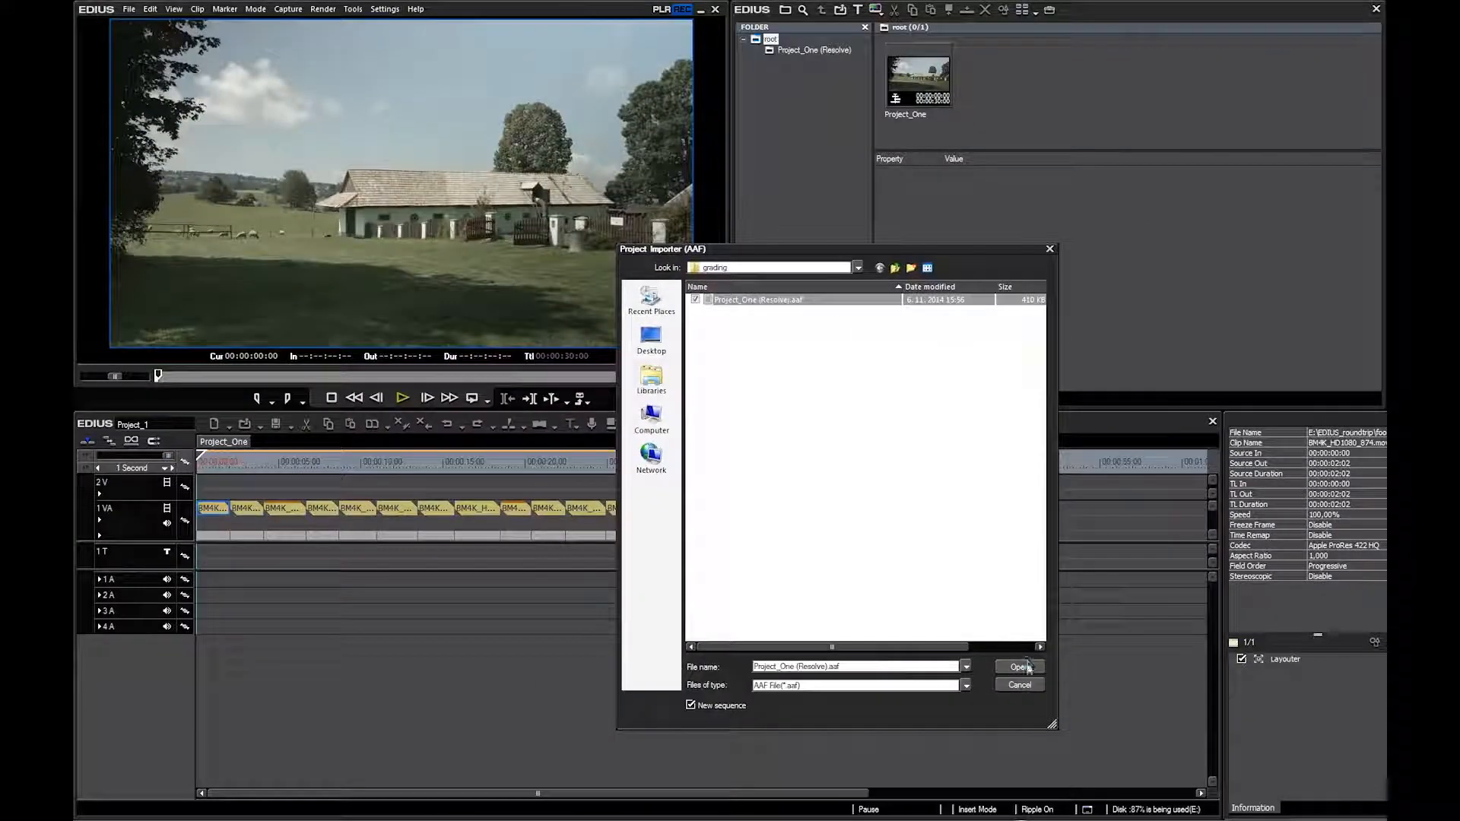
{"action": "left_click", "coordinate": [1118, 816]}
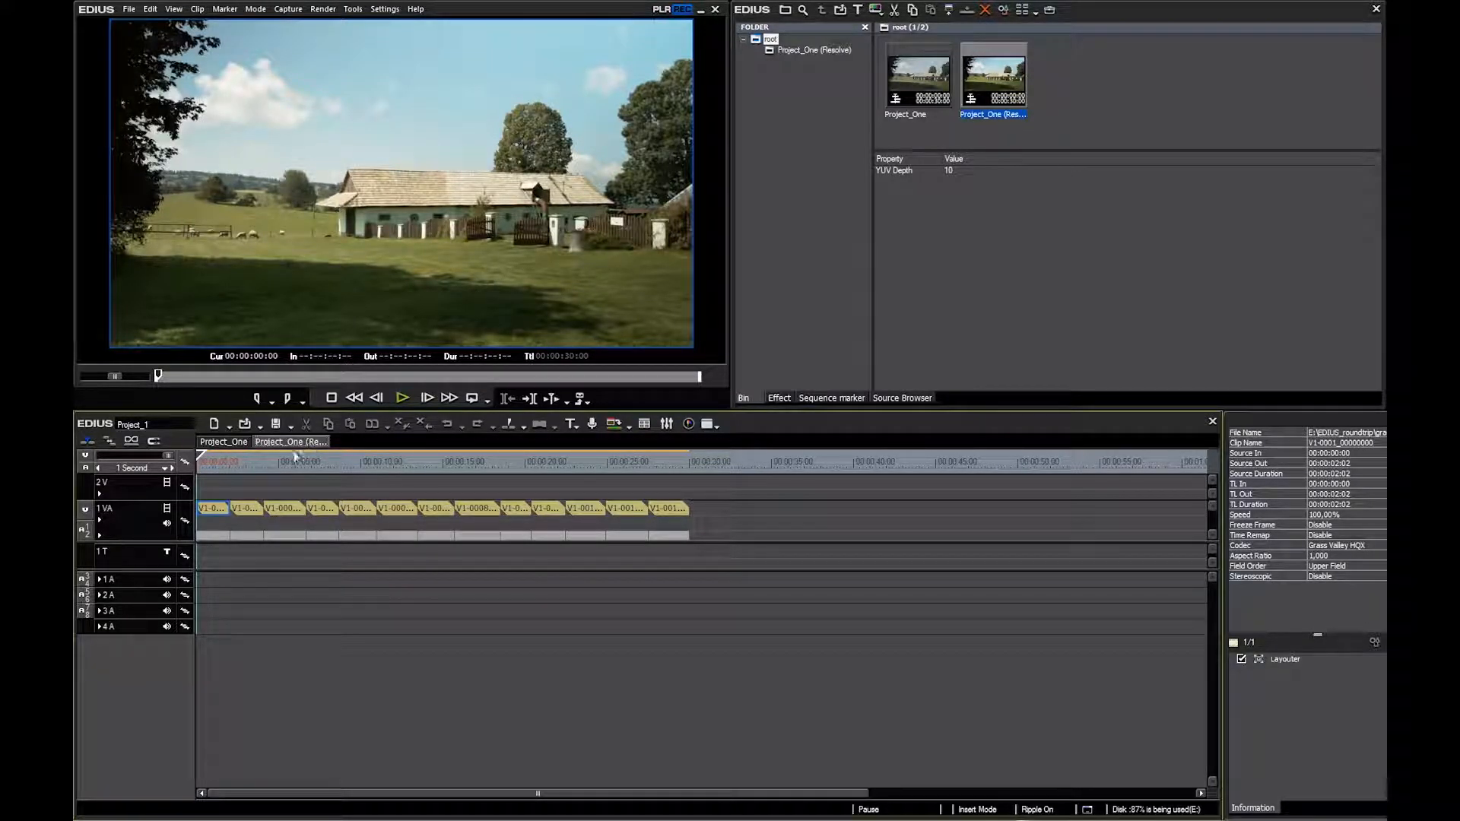
{"action": "left_click", "coordinate": [402, 398]}
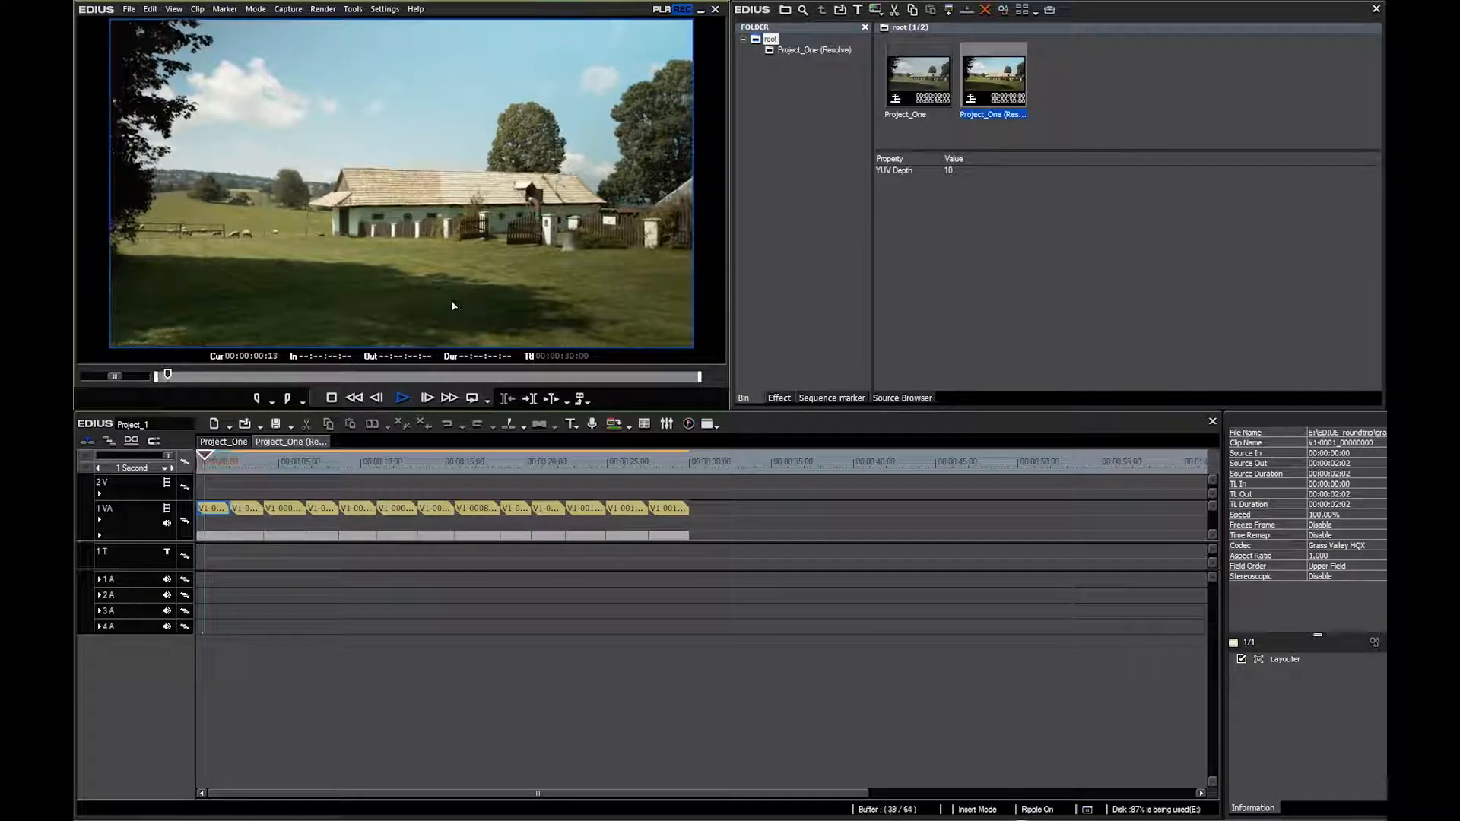